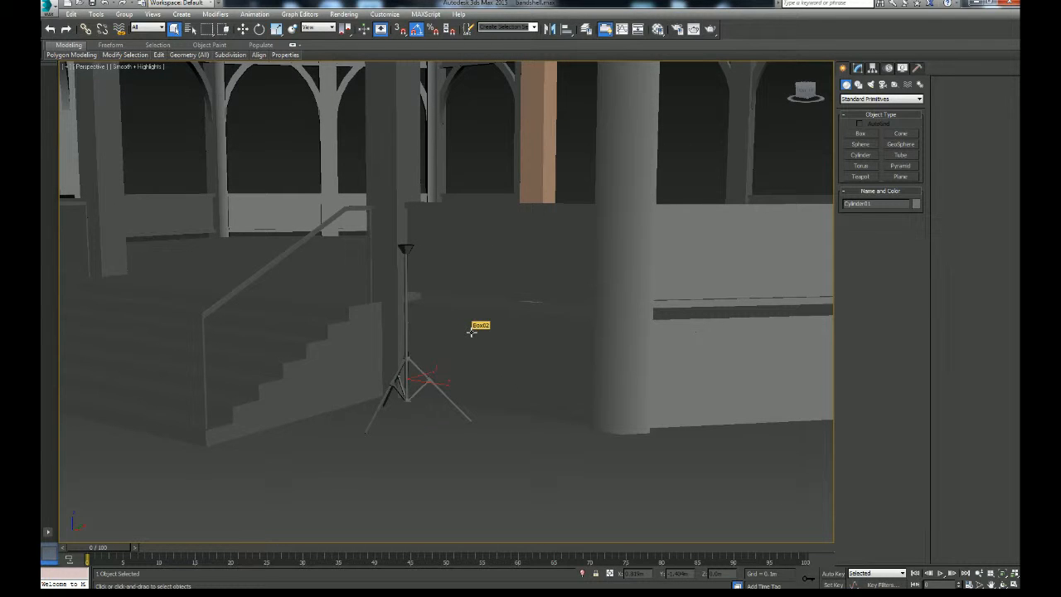
Draw a flat box about 0.38 m long and 0.06 m high over the tripod stand in the top view.
{"action": "middle_click_drag", "start_coordinate": [504, 424], "coordinate": [452, 320]}
{"action": "key", "text": "t"}
{"action": "scroll", "coordinate": [478, 399], "scroll_direction": "down", "scroll_amount": 10}
{"action": "scroll", "coordinate": [449, 333], "scroll_direction": "up", "scroll_amount": 3}
{"action": "scroll", "coordinate": [450, 333], "scroll_direction": "up", "scroll_amount": 1}
{"action": "middle_click_drag", "start_coordinate": [500, 295], "coordinate": [440, 240]}
{"action": "scroll", "coordinate": [441, 242], "scroll_direction": "up", "scroll_amount": 3}
{"action": "middle_click_drag", "start_coordinate": [484, 333], "coordinate": [523, 330]}
{"action": "scroll", "coordinate": [455, 319], "scroll_direction": "up", "scroll_amount": 3}
{"action": "scroll", "coordinate": [403, 296], "scroll_direction": "up", "scroll_amount": 3}
{"action": "left_click", "coordinate": [861, 133]}
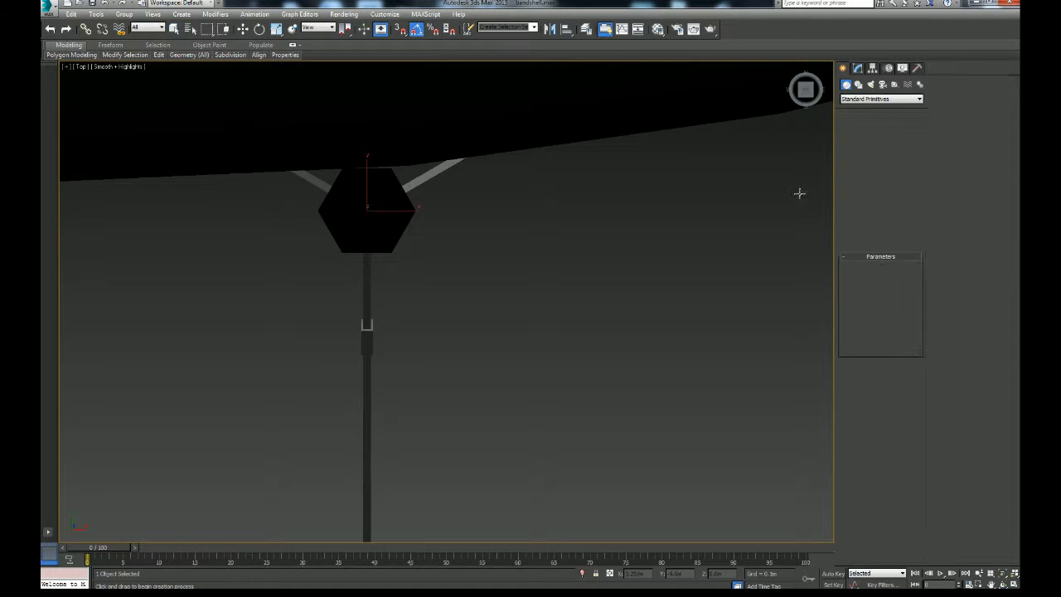
{"action": "middle_click_drag", "start_coordinate": [391, 236], "coordinate": [403, 266]}
{"action": "left_click_drag", "start_coordinate": [225, 390], "coordinate": [526, 93]}
{"action": "left_click", "coordinate": [537, 45]}
Raise the new box from the ground onto the head of the tripod stand.
{"action": "middle_click_drag", "start_coordinate": [603, 197], "coordinate": [501, 437]}
{"action": "scroll", "coordinate": [580, 230], "scroll_direction": "down", "scroll_amount": 3}
{"action": "scroll", "coordinate": [557, 151], "scroll_direction": "down", "scroll_amount": 3}
{"action": "key", "text": "F3"}
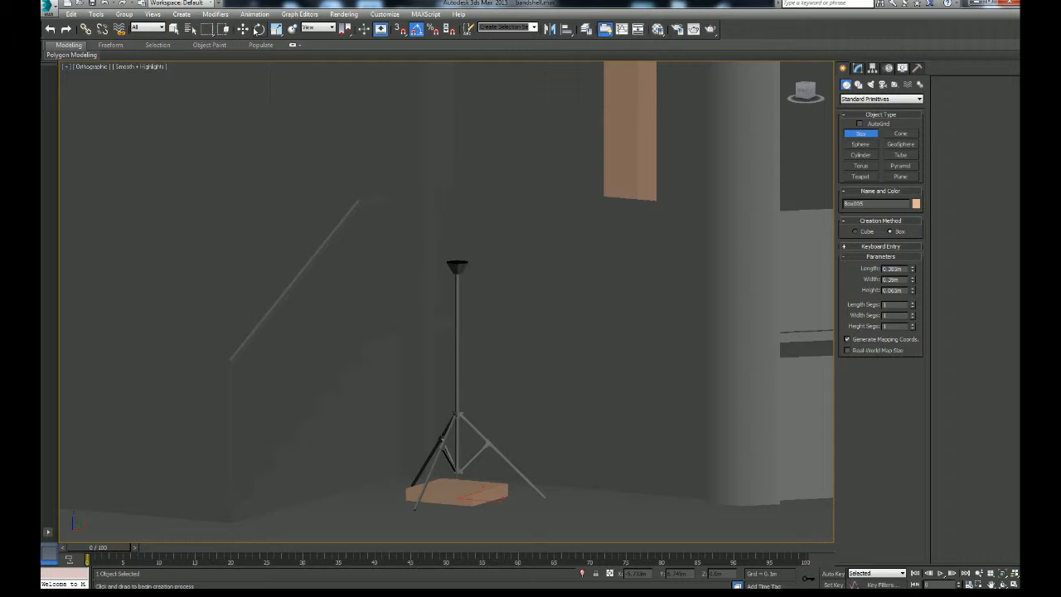
{"action": "key", "text": "w"}
{"action": "left_click_drag", "start_coordinate": [458, 465], "coordinate": [470, 230]}
Examine the shape and proportions of the speaker on its stand in the reference painting.
{"action": "scroll", "coordinate": [638, 319], "scroll_direction": "down", "scroll_amount": 3}
{"action": "middle_click_drag", "start_coordinate": [643, 322], "coordinate": [193, 415]}
{"action": "scroll", "coordinate": [555, 335], "scroll_direction": "down", "scroll_amount": 2}
{"action": "middle_click_drag", "start_coordinate": [821, 326], "coordinate": [495, 360]}
{"action": "scroll", "coordinate": [496, 360], "scroll_direction": "up", "scroll_amount": 2}
{"action": "middle_click_drag", "start_coordinate": [389, 327], "coordinate": [507, 378]}
{"action": "scroll", "coordinate": [508, 378], "scroll_direction": "up", "scroll_amount": 1}
{"action": "middle_click_drag", "start_coordinate": [345, 357], "coordinate": [443, 373]}
{"action": "scroll", "coordinate": [443, 372], "scroll_direction": "up", "scroll_amount": 2}
{"action": "scroll", "coordinate": [439, 301], "scroll_direction": "up", "scroll_amount": 1}
{"action": "middle_click_drag", "start_coordinate": [438, 301], "coordinate": [404, 435]}
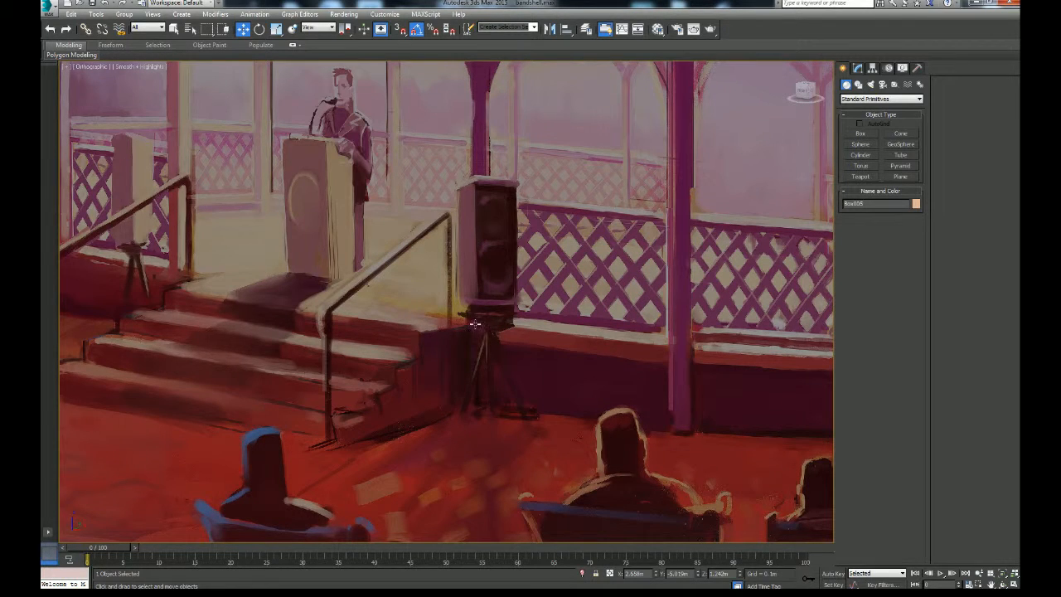
{"action": "scroll", "coordinate": [372, 350], "scroll_direction": "down", "scroll_amount": 3}
{"action": "scroll", "coordinate": [477, 362], "scroll_direction": "up", "scroll_amount": 3}
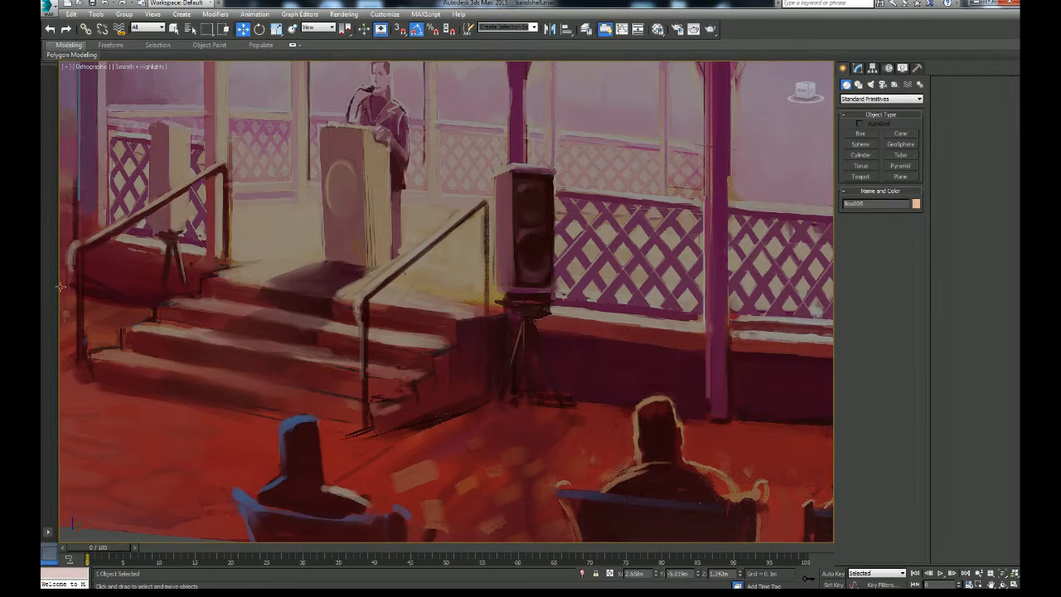
Increase the height of the box on the stand to about 0.98 m.
{"action": "scroll", "coordinate": [361, 424], "scroll_direction": "down", "scroll_amount": 8}
{"action": "middle_click_drag", "start_coordinate": [324, 460], "coordinate": [661, 300]}
{"action": "middle_click_drag", "start_coordinate": [408, 469], "coordinate": [628, 351]}
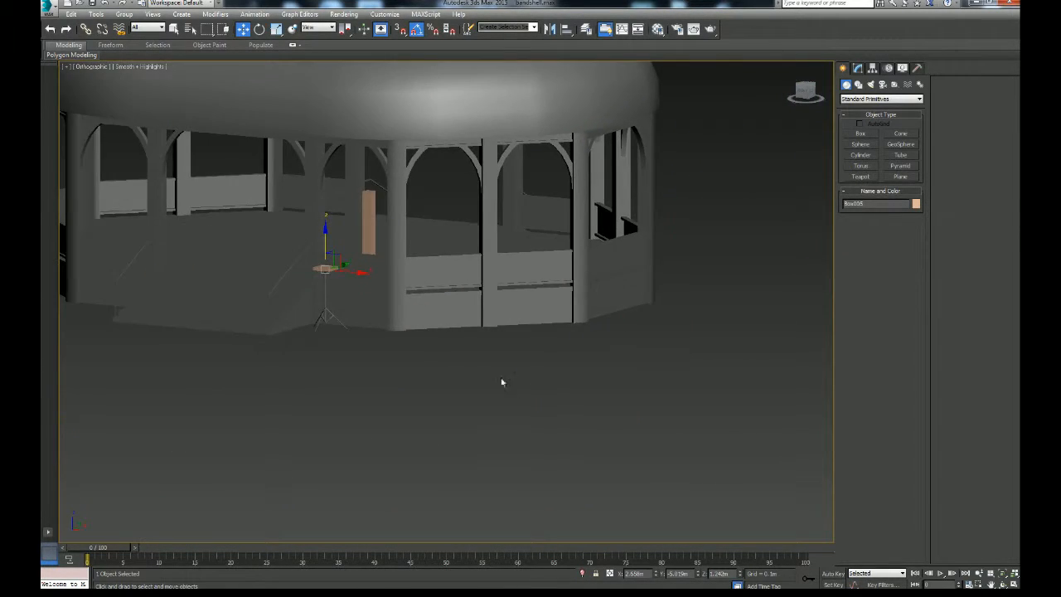
{"action": "middle_click_drag", "start_coordinate": [444, 373], "coordinate": [533, 391]}
{"action": "scroll", "coordinate": [532, 391], "scroll_direction": "up", "scroll_amount": 4}
{"action": "middle_click_drag", "start_coordinate": [427, 338], "coordinate": [603, 466]}
{"action": "scroll", "coordinate": [510, 406], "scroll_direction": "up", "scroll_amount": 4}
{"action": "middle_click_drag", "start_coordinate": [498, 311], "coordinate": [542, 440]}
{"action": "scroll", "coordinate": [541, 440], "scroll_direction": "up", "scroll_amount": 4}
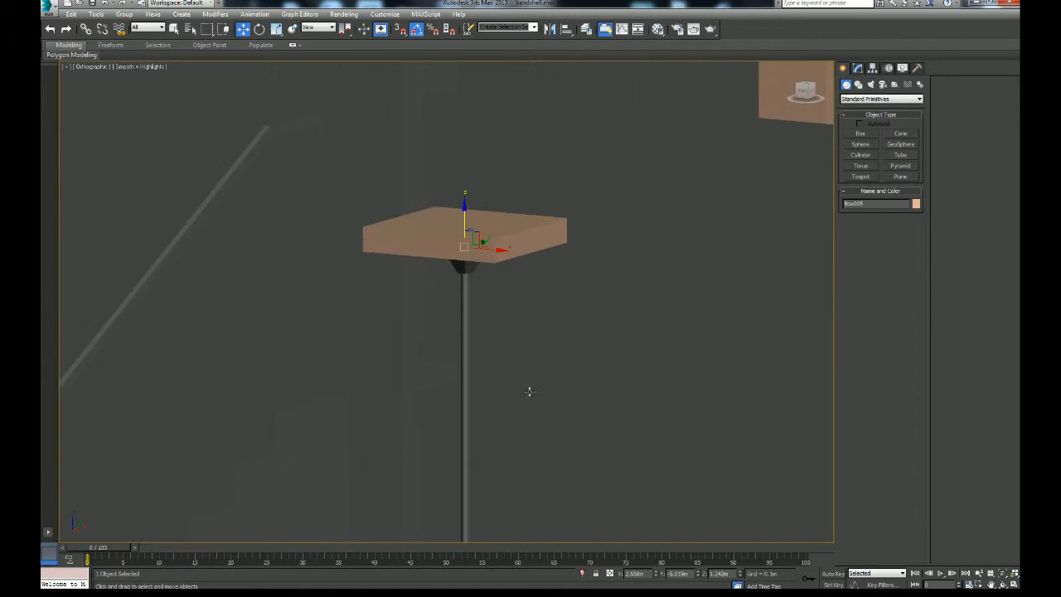
{"action": "middle_click_drag", "start_coordinate": [526, 380], "coordinate": [537, 452]}
{"action": "left_click", "coordinate": [858, 68]}
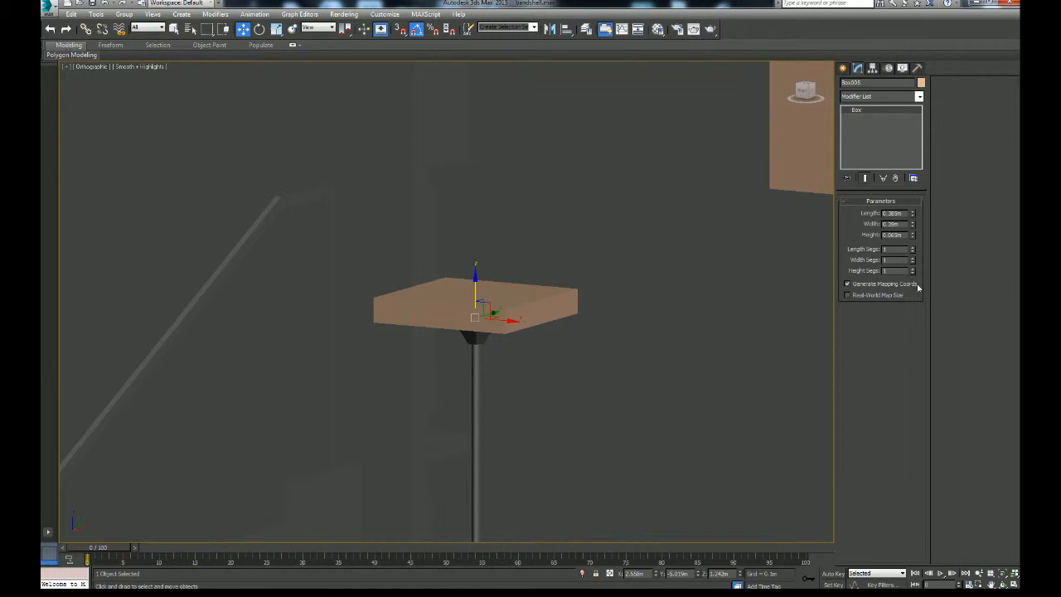
{"action": "left_click_drag", "start_coordinate": [915, 238], "coordinate": [915, 183]}
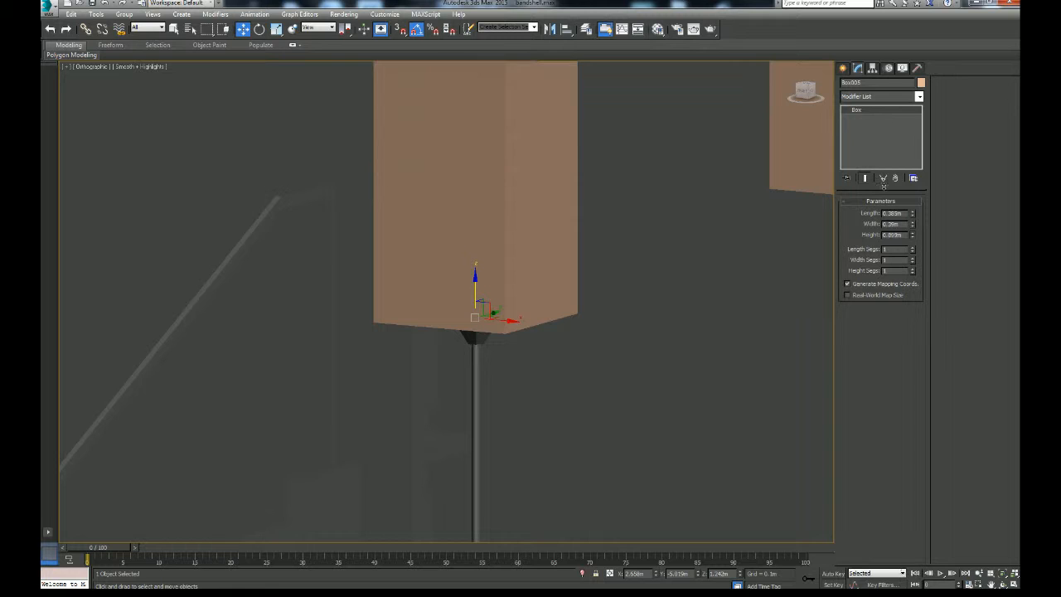
{"action": "scroll", "coordinate": [669, 339], "scroll_direction": "down", "scroll_amount": 4}
{"action": "middle_click_drag", "start_coordinate": [670, 339], "coordinate": [654, 371]}
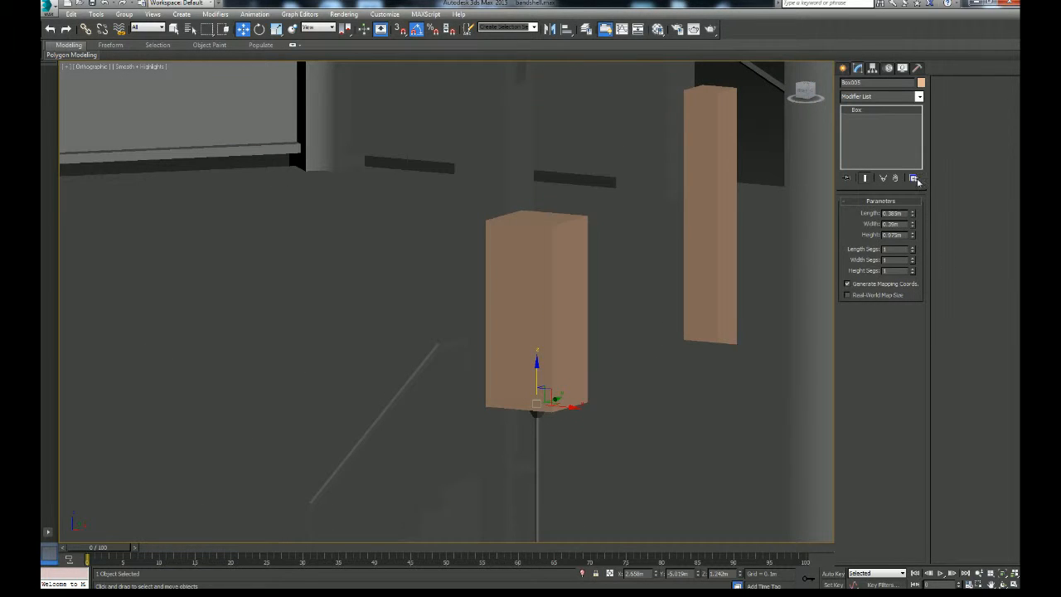
Change the speaker box's object color to grey and turn on the edged faces display.
{"action": "left_click", "coordinate": [920, 82]}
{"action": "left_click", "coordinate": [596, 321]}
{"action": "left_click", "coordinate": [582, 355]}
{"action": "middle_click_drag", "start_coordinate": [734, 373], "coordinate": [621, 395]}
{"action": "scroll", "coordinate": [666, 385], "scroll_direction": "up", "scroll_amount": 2}
{"action": "key", "text": "F4"}
Convert the speaker box to an Editable Poly.
{"action": "middle_click_drag", "start_coordinate": [621, 395], "coordinate": [654, 413]}
{"action": "scroll", "coordinate": [595, 374], "scroll_direction": "up", "scroll_amount": 2}
{"action": "scroll", "coordinate": [661, 383], "scroll_direction": "down", "scroll_amount": 2}
{"action": "middle_click_drag", "start_coordinate": [654, 413], "coordinate": [661, 402], "text": "alt"}
{"action": "middle_click_drag", "start_coordinate": [661, 402], "coordinate": [668, 392]}
{"action": "right_click", "coordinate": [881, 132]}
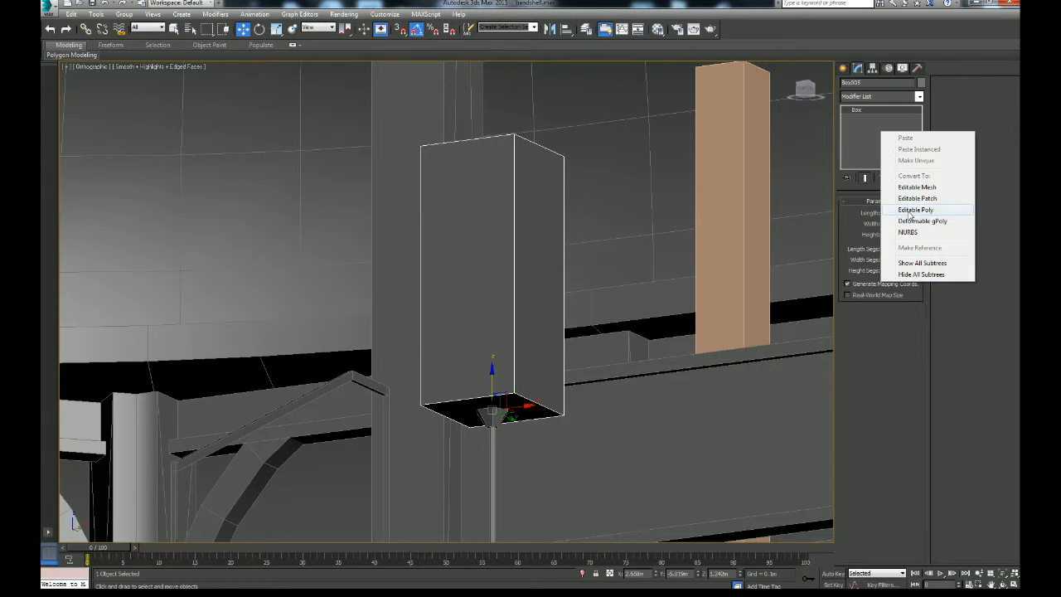
{"action": "left_click", "coordinate": [911, 210]}
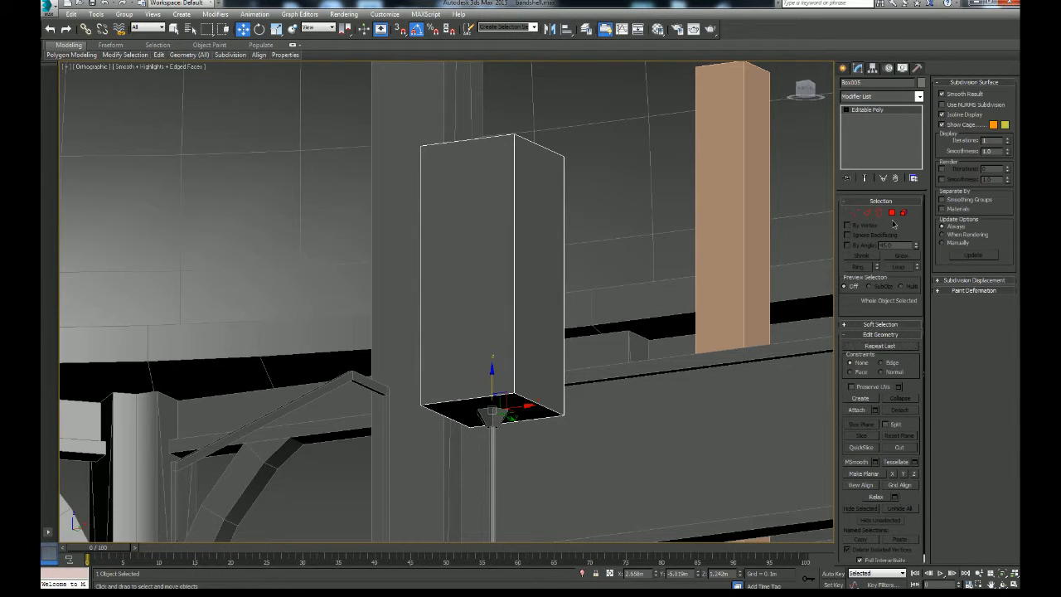
Raise the speaker box's bottom polygon above the stand head to a Z of about 1.287 m.
{"action": "left_click", "coordinate": [891, 213]}
{"action": "left_click", "coordinate": [543, 414]}
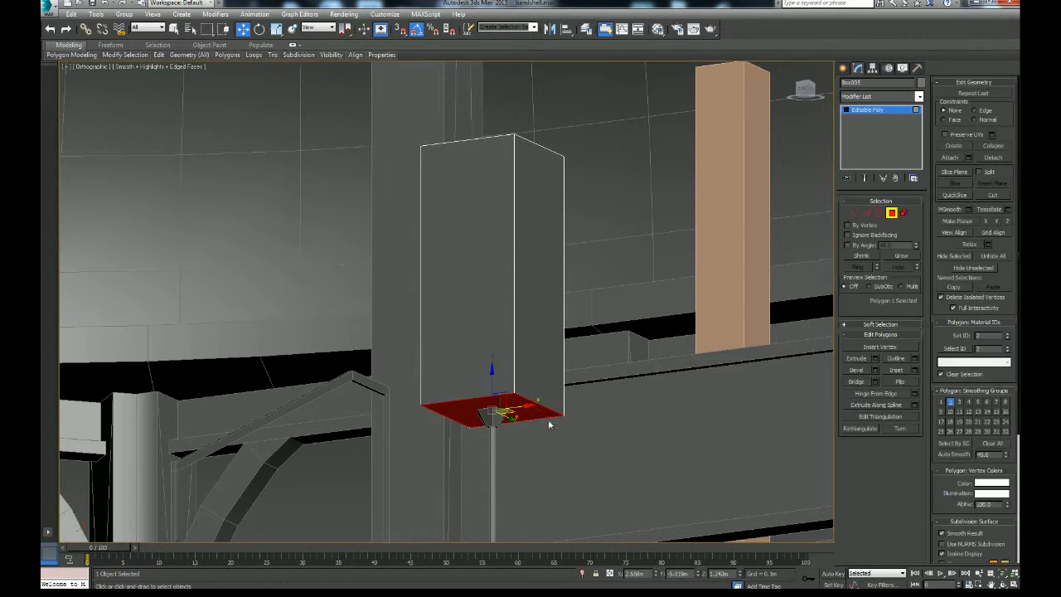
{"action": "scroll", "coordinate": [531, 421], "scroll_direction": "up", "scroll_amount": 2}
{"action": "left_click_drag", "start_coordinate": [473, 365], "coordinate": [474, 345]}
{"action": "middle_click_drag", "start_coordinate": [471, 341], "coordinate": [515, 354], "text": "alt"}
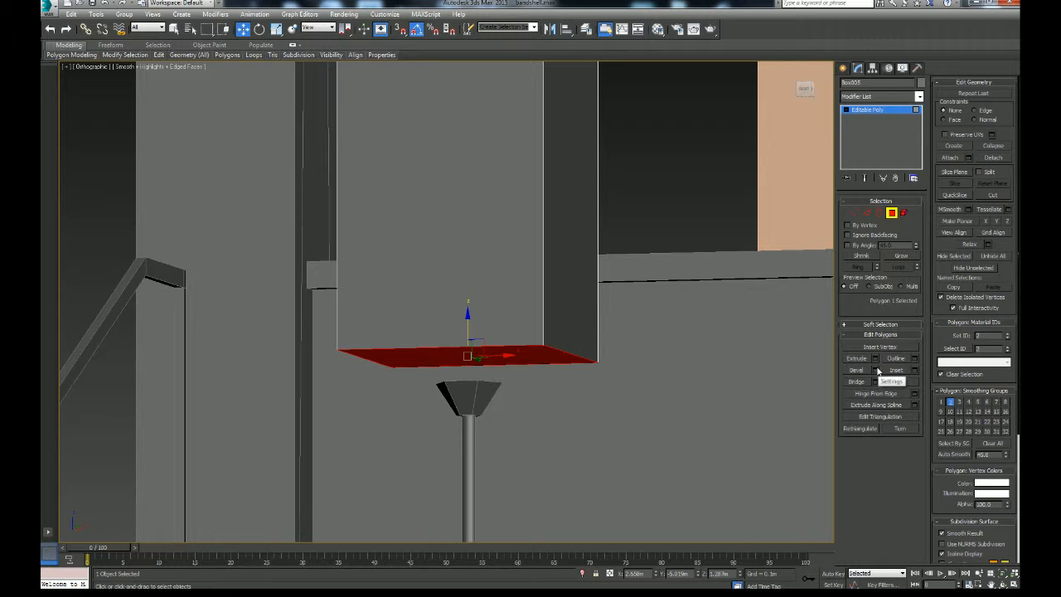
Try to clone the bottom polygon to an element while scaling it down.
{"action": "left_click", "coordinate": [275, 31]}
{"action": "middle_click_drag", "start_coordinate": [454, 252], "coordinate": [450, 227]}
{"action": "middle_click_drag", "start_coordinate": [502, 334], "coordinate": [504, 281], "text": "alt"}
{"action": "left_click_drag", "start_coordinate": [486, 349], "coordinate": [521, 358]}
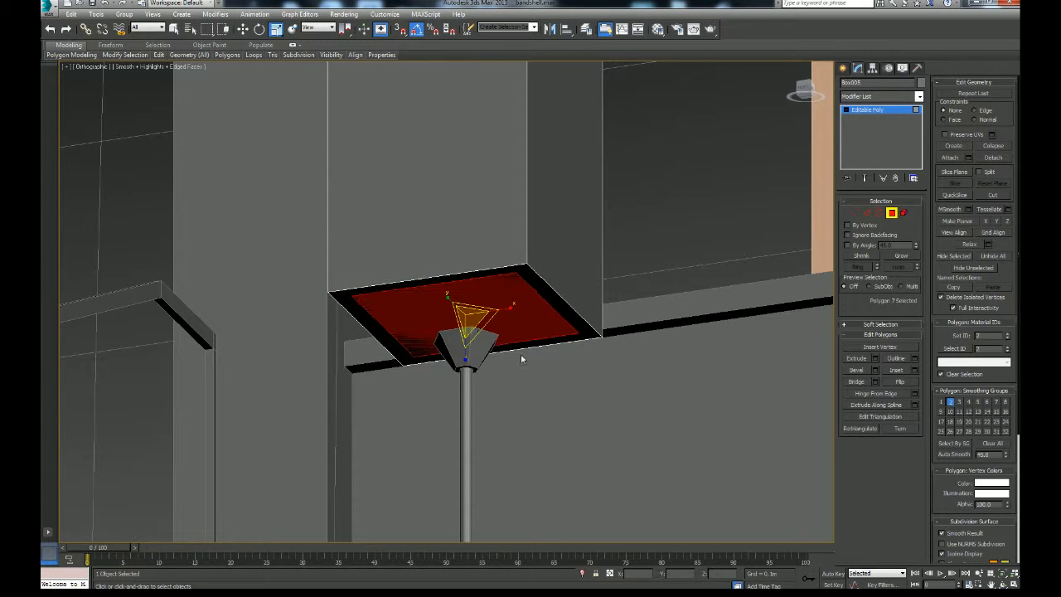
{"action": "key", "text": "ctrl+v"}
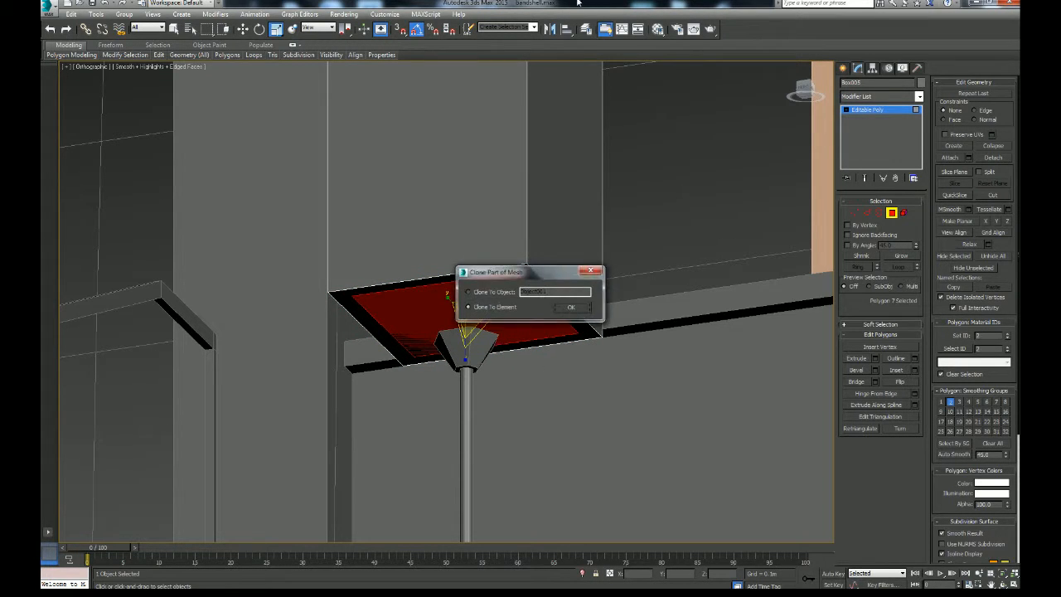
{"action": "key", "text": "Return"}
Bevel the speaker's bottom polygon with a height of 0 m and an outline of -0.025 m.
{"action": "middle_click_drag", "start_coordinate": [599, 386], "coordinate": [795, 341], "text": "alt"}
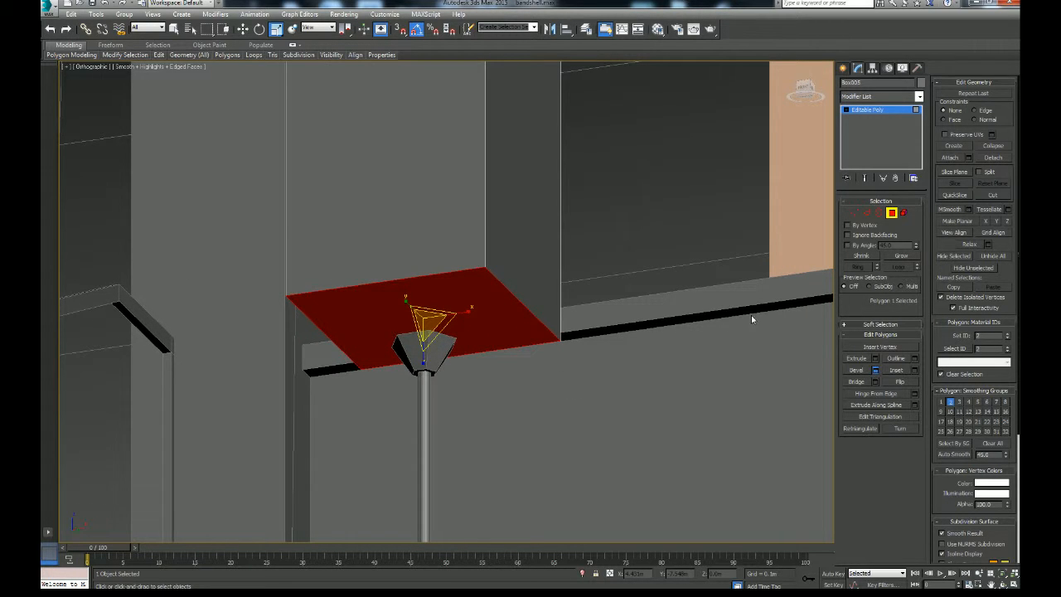
{"action": "left_click_drag", "start_coordinate": [457, 326], "coordinate": [454, 335]}
{"action": "left_click", "coordinate": [477, 322]}
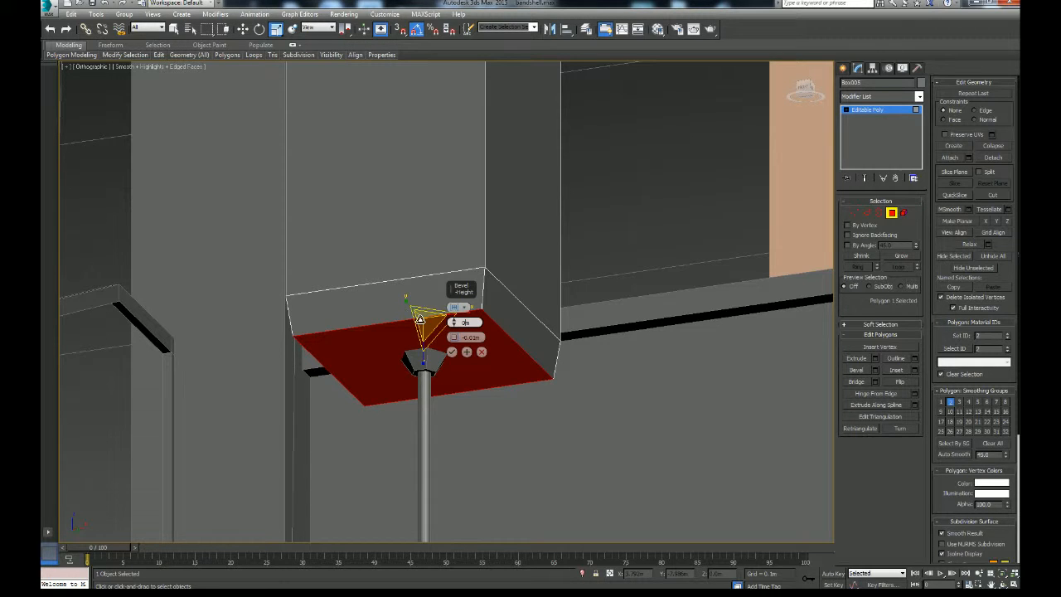
{"action": "left_click_drag", "start_coordinate": [455, 340], "coordinate": [455, 341]}
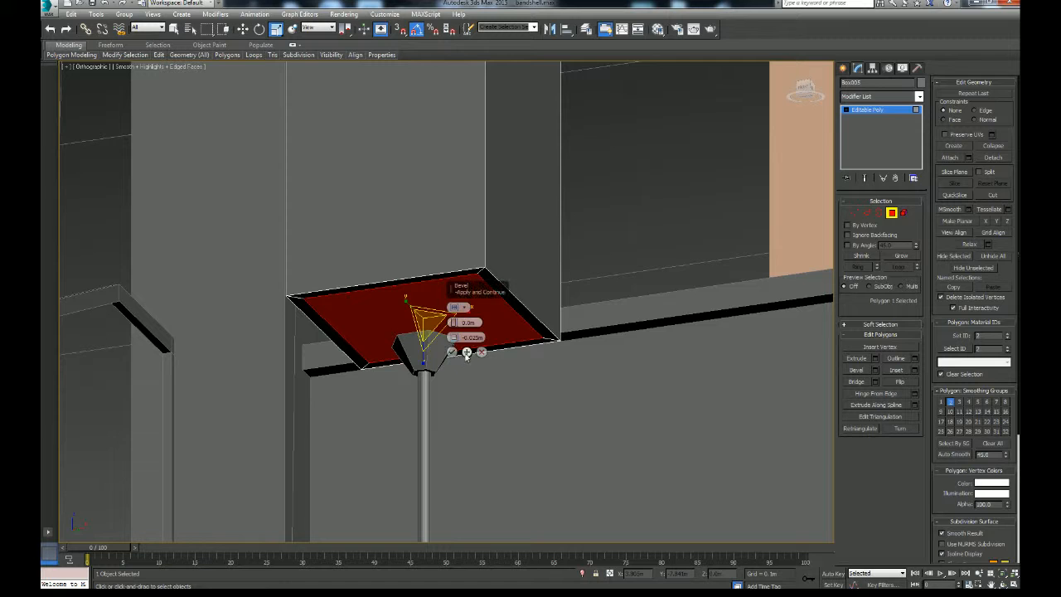
{"action": "left_click", "coordinate": [467, 352]}
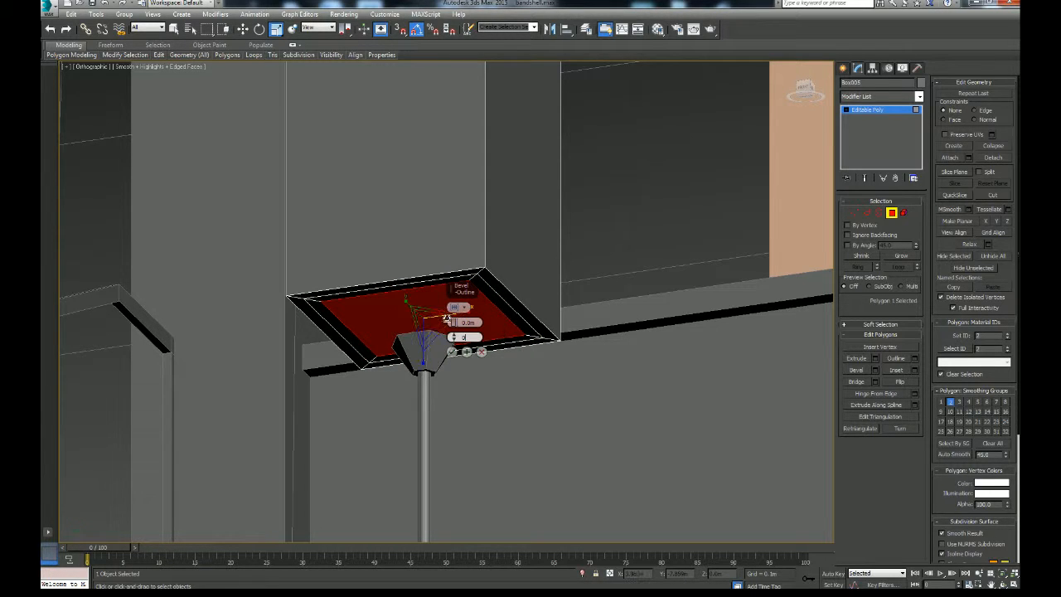
Bevel the bottom polygon down 0.025 m with zero outline, and add a flat bevel with a 0.01 m outline.
{"action": "left_click_drag", "start_coordinate": [454, 326], "coordinate": [454, 302]}
{"action": "left_click", "coordinate": [467, 352]}
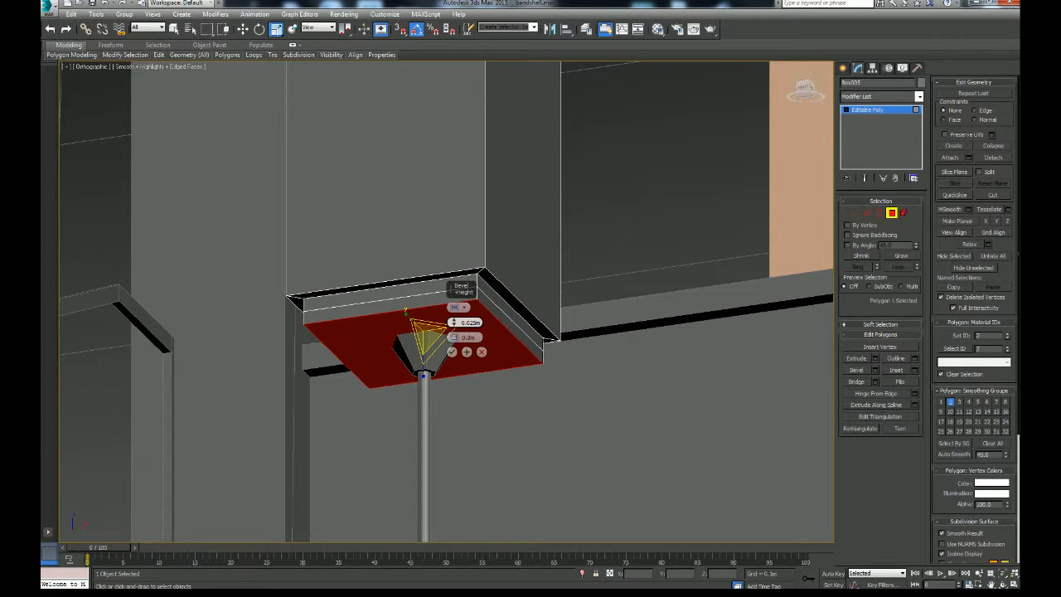
{"action": "middle_click_drag", "start_coordinate": [517, 424], "coordinate": [497, 427]}
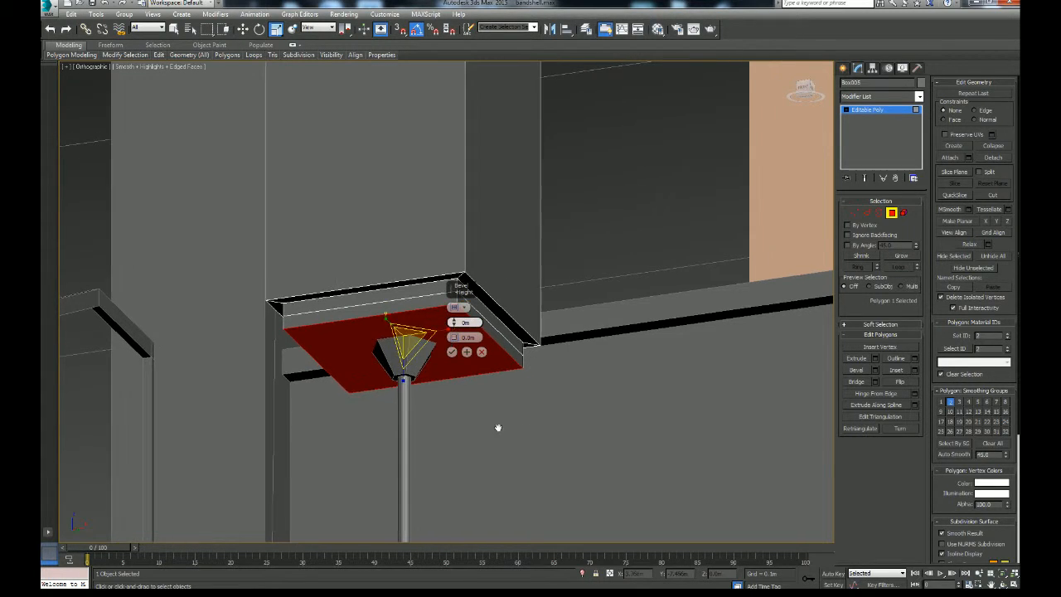
{"action": "left_click_drag", "start_coordinate": [454, 339], "coordinate": [462, 324]}
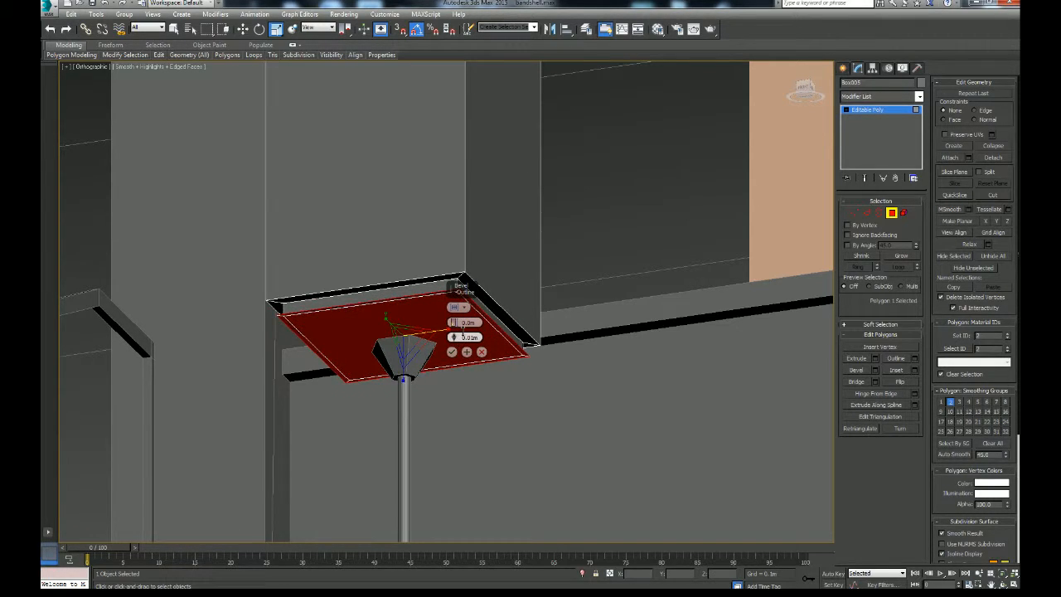
{"action": "left_click", "coordinate": [467, 353]}
Add a final bottom bevel with a height of 0.025 m and an outline of about -0.013 m.
{"action": "mouse_move", "coordinate": [457, 325]}
{"action": "left_mouse_down"}
{"action": "mouse_move", "coordinate": [461, 300]}
{"action": "mouse_move", "coordinate": [454, 345]}
{"action": "left_mouse_up"}
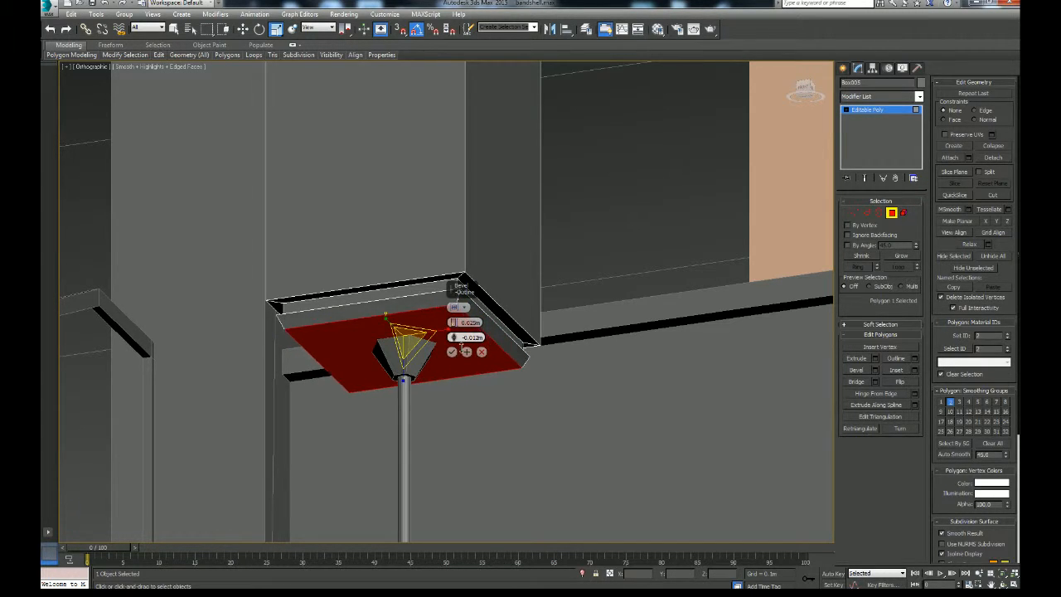
{"action": "mouse_move", "coordinate": [533, 429]}
{"action": "middle_mouse_down", "text": "alt"}
{"action": "mouse_move", "coordinate": [582, 452]}
{"action": "mouse_move", "coordinate": [474, 431]}
{"action": "mouse_move", "coordinate": [515, 439]}
{"action": "mouse_move", "coordinate": [470, 440]}
{"action": "mouse_move", "coordinate": [576, 448]}
{"action": "mouse_move", "coordinate": [550, 431]}
{"action": "mouse_move", "coordinate": [592, 434]}
{"action": "mouse_move", "coordinate": [549, 438]}
{"action": "middle_mouse_up", "text": "alt"}
{"action": "scroll", "coordinate": [537, 437], "scroll_direction": "up", "scroll_amount": 2}
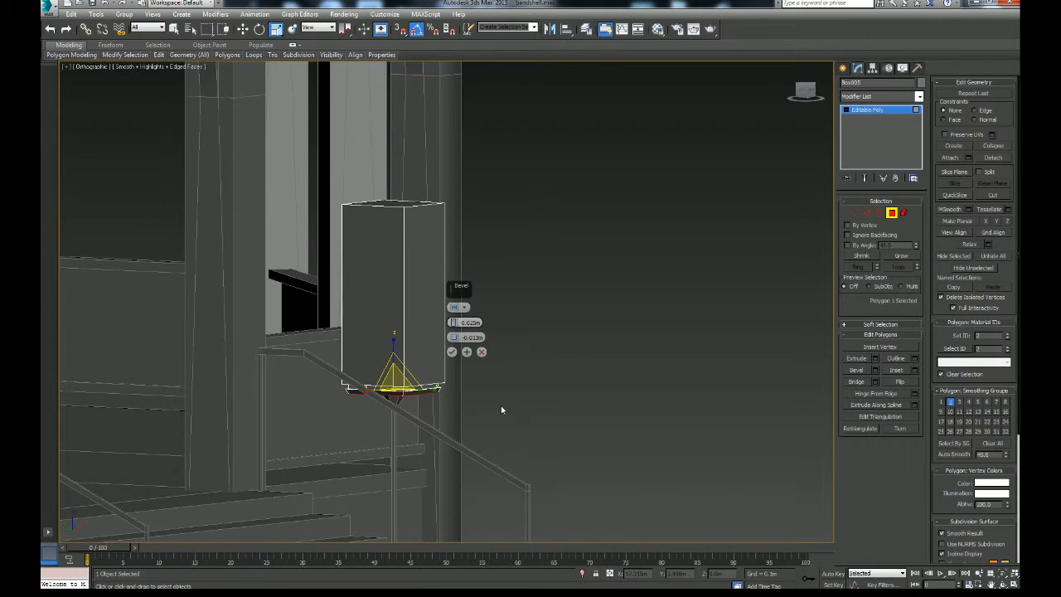
{"action": "left_click", "coordinate": [451, 352]}
Lower the speaker box's rear top edge to a Z of about 2.161 m so the top slopes backward.
{"action": "middle_click_drag", "start_coordinate": [604, 339], "coordinate": [619, 385]}
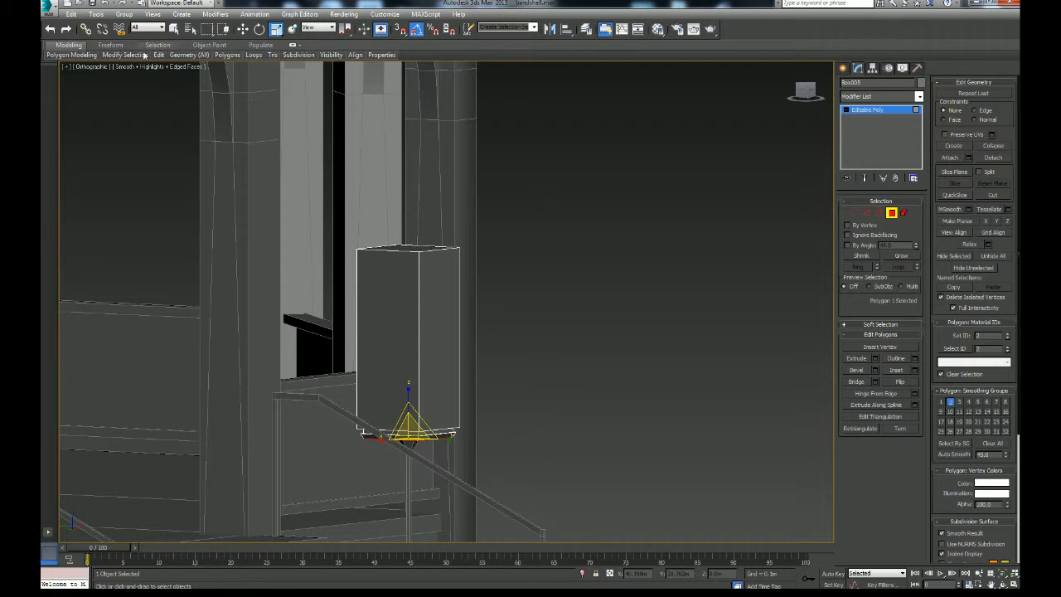
{"action": "left_click", "coordinate": [172, 30]}
{"action": "middle_click_drag", "start_coordinate": [540, 397], "coordinate": [443, 406], "text": "alt"}
{"action": "left_click", "coordinate": [868, 213]}
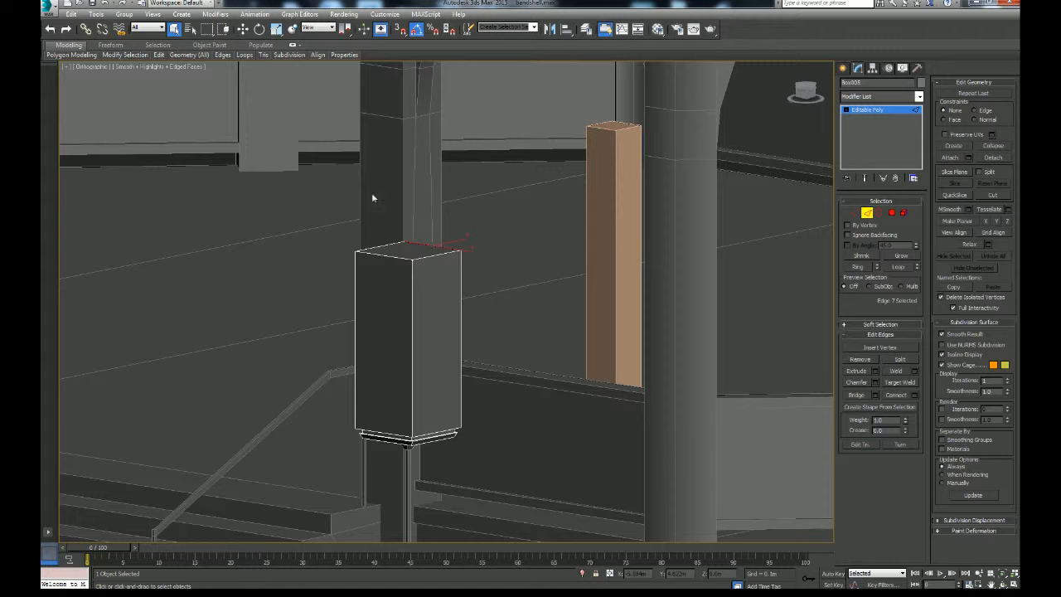
{"action": "left_click", "coordinate": [245, 29]}
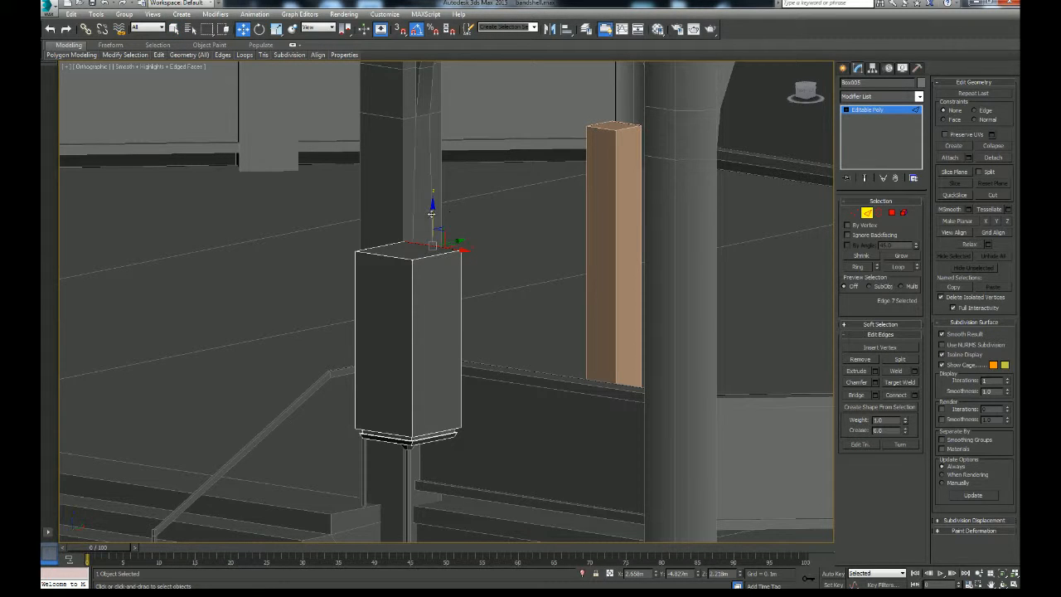
{"action": "middle_click_drag", "start_coordinate": [521, 312], "coordinate": [491, 314], "text": "alt"}
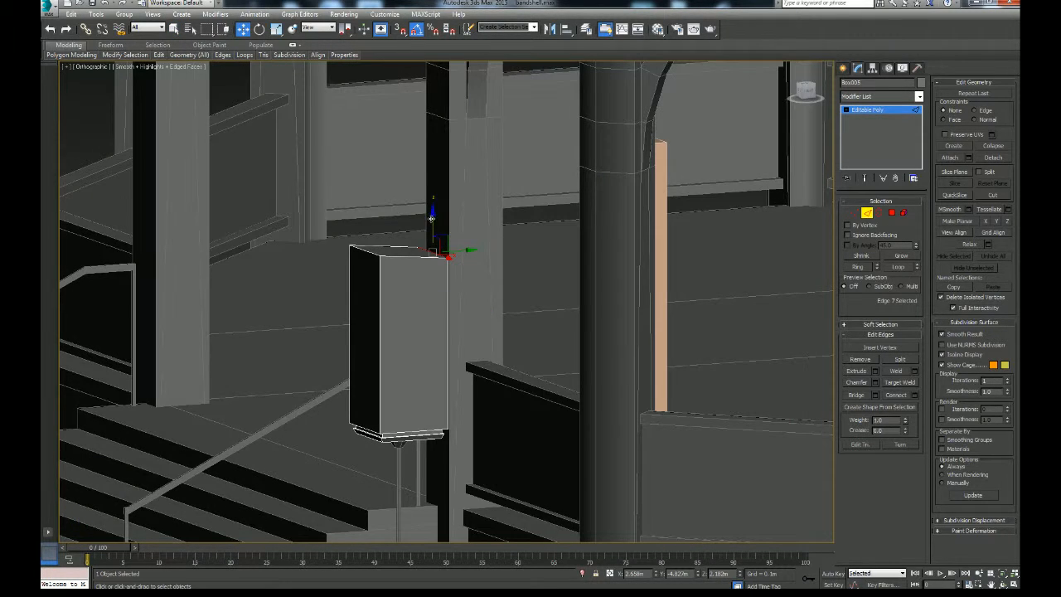
{"action": "middle_click_drag", "start_coordinate": [431, 222], "coordinate": [595, 281], "text": "alt"}
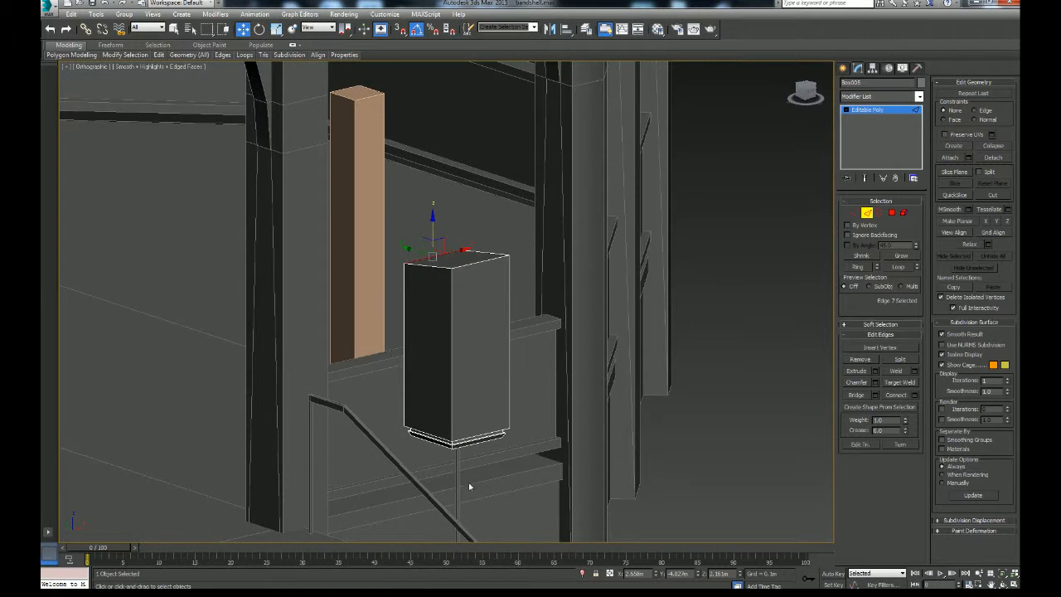
Examine the top of the painted speaker in the reference image.
{"action": "scroll", "coordinate": [490, 395], "scroll_direction": "down", "scroll_amount": 6}
{"action": "middle_click_drag", "start_coordinate": [689, 375], "coordinate": [433, 391]}
{"action": "middle_click_drag", "start_coordinate": [630, 398], "coordinate": [420, 391]}
{"action": "scroll", "coordinate": [354, 395], "scroll_direction": "up", "scroll_amount": 5}
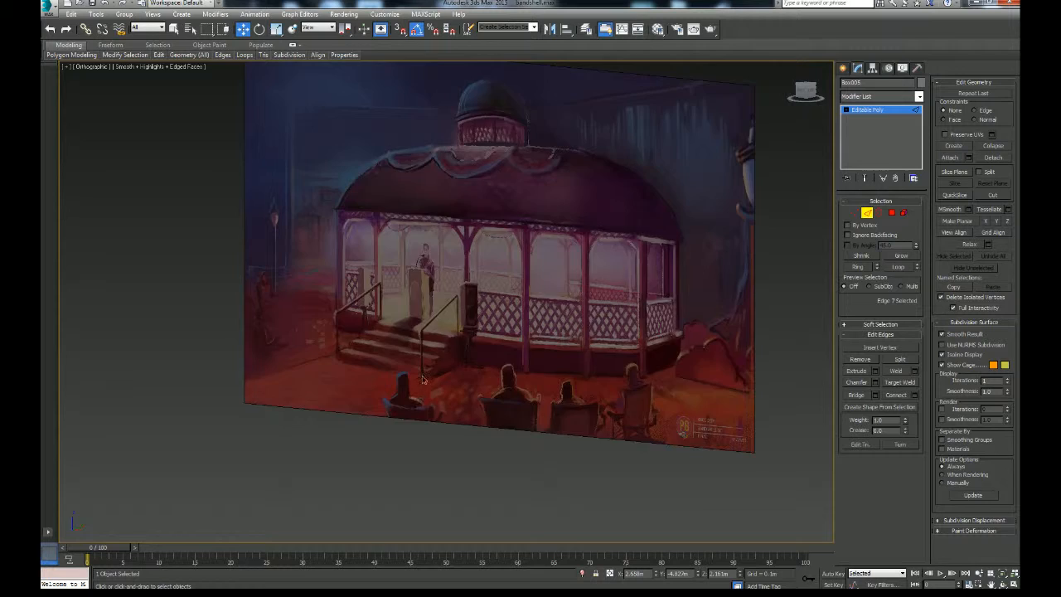
{"action": "scroll", "coordinate": [429, 397], "scroll_direction": "up", "scroll_amount": 4}
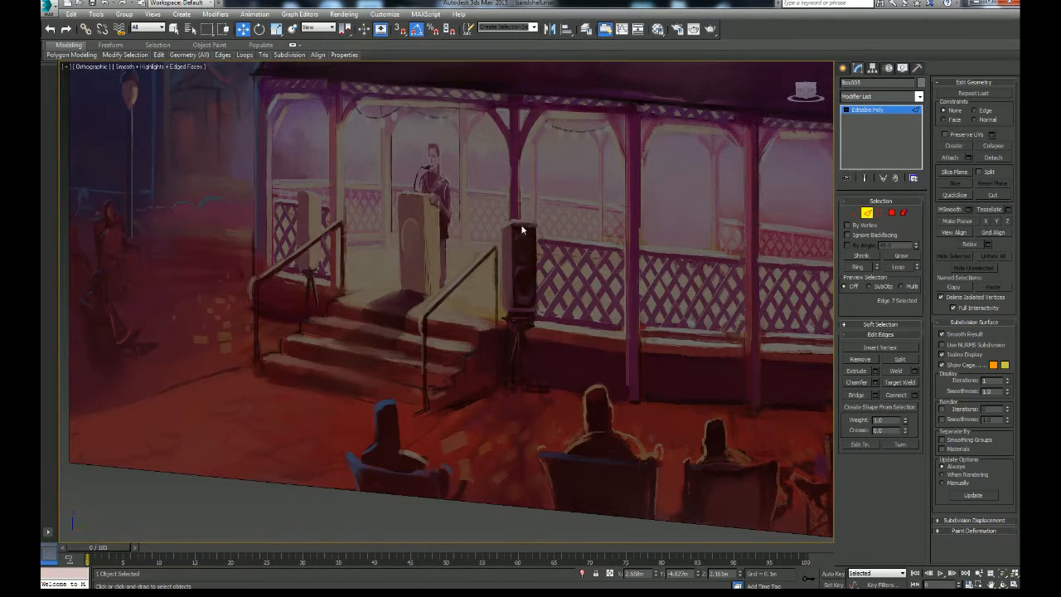
{"action": "scroll", "coordinate": [476, 376], "scroll_direction": "down", "scroll_amount": 4}
{"action": "scroll", "coordinate": [464, 381], "scroll_direction": "down", "scroll_amount": 5}
Extrude the speaker box's sloped top polygon upward into a thin cap, raising its top to a Z of about 2.225 m.
{"action": "middle_click_drag", "start_coordinate": [248, 431], "coordinate": [589, 361]}
{"action": "scroll", "coordinate": [373, 334], "scroll_direction": "up", "scroll_amount": 4}
{"action": "middle_click_drag", "start_coordinate": [207, 379], "coordinate": [417, 379]}
{"action": "scroll", "coordinate": [398, 355], "scroll_direction": "up", "scroll_amount": 6}
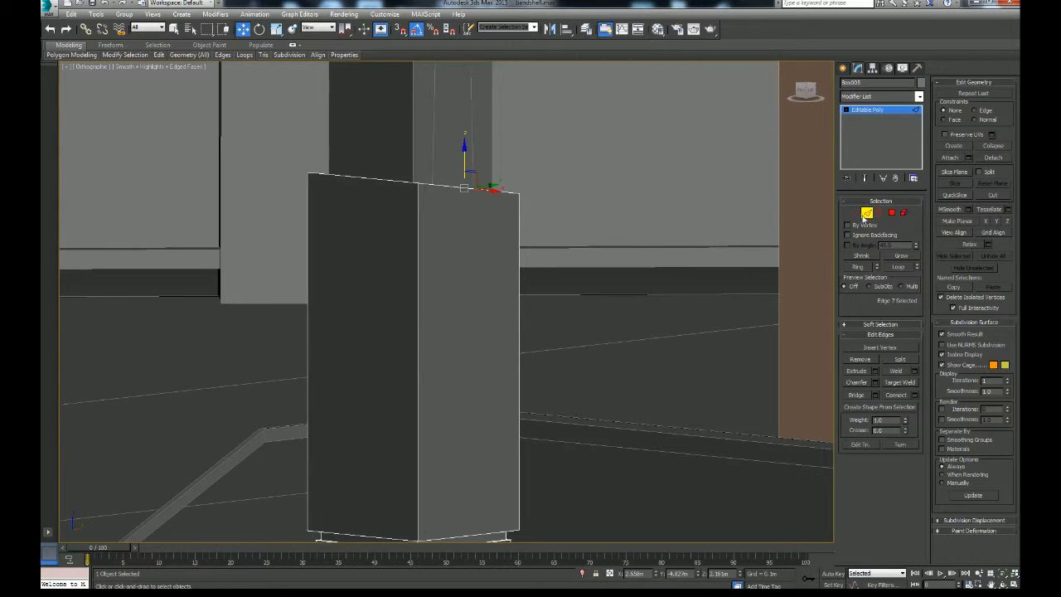
{"action": "left_click", "coordinate": [418, 218]}
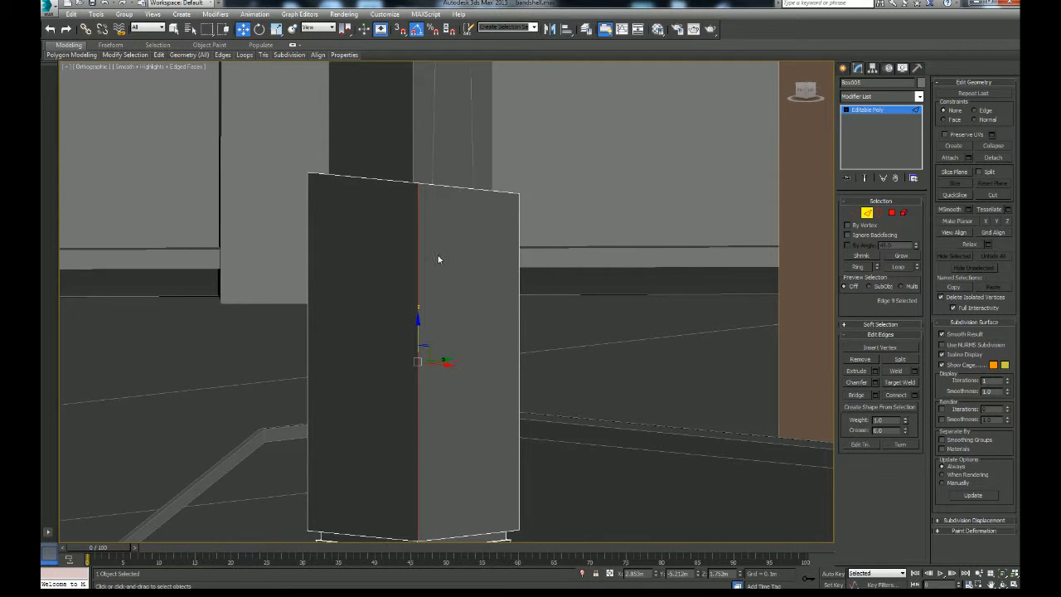
{"action": "left_click", "coordinate": [892, 213]}
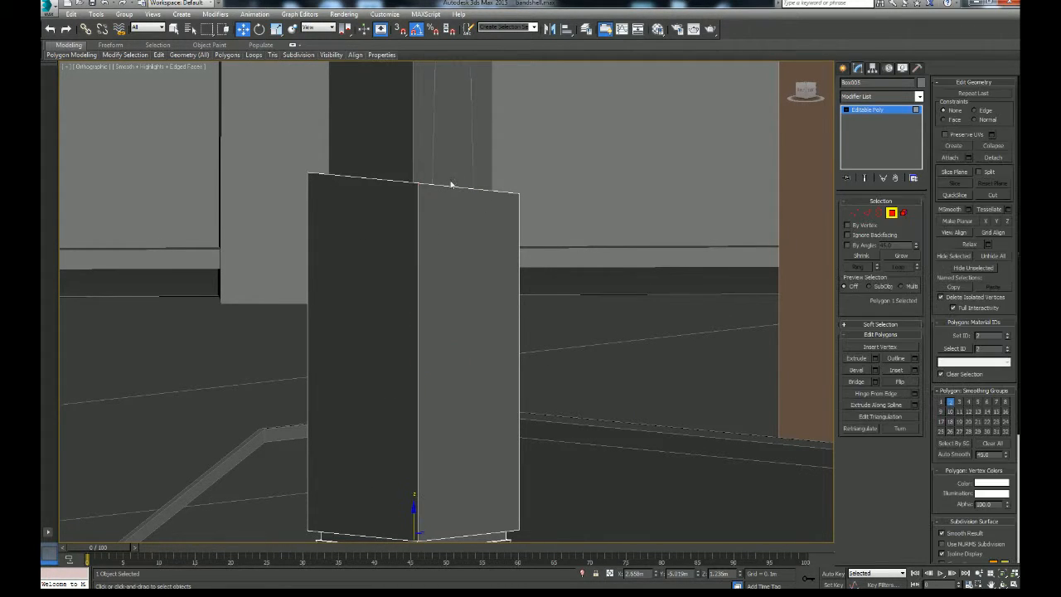
{"action": "middle_click_drag", "start_coordinate": [455, 187], "coordinate": [453, 207], "text": "alt"}
{"action": "left_click", "coordinate": [451, 202]}
{"action": "left_click", "coordinate": [871, 358]}
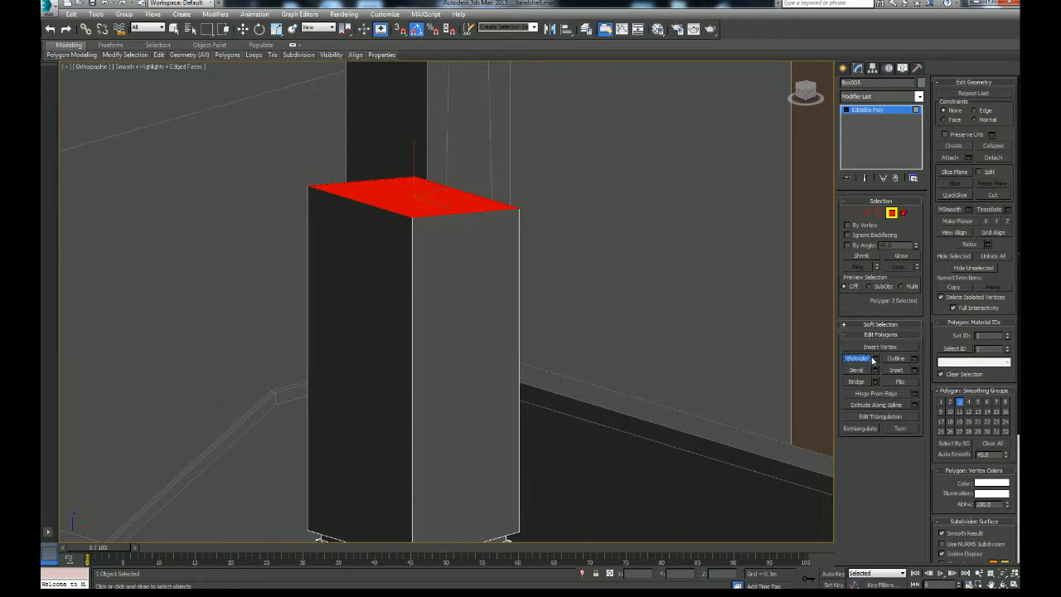
{"action": "left_click", "coordinate": [874, 358]}
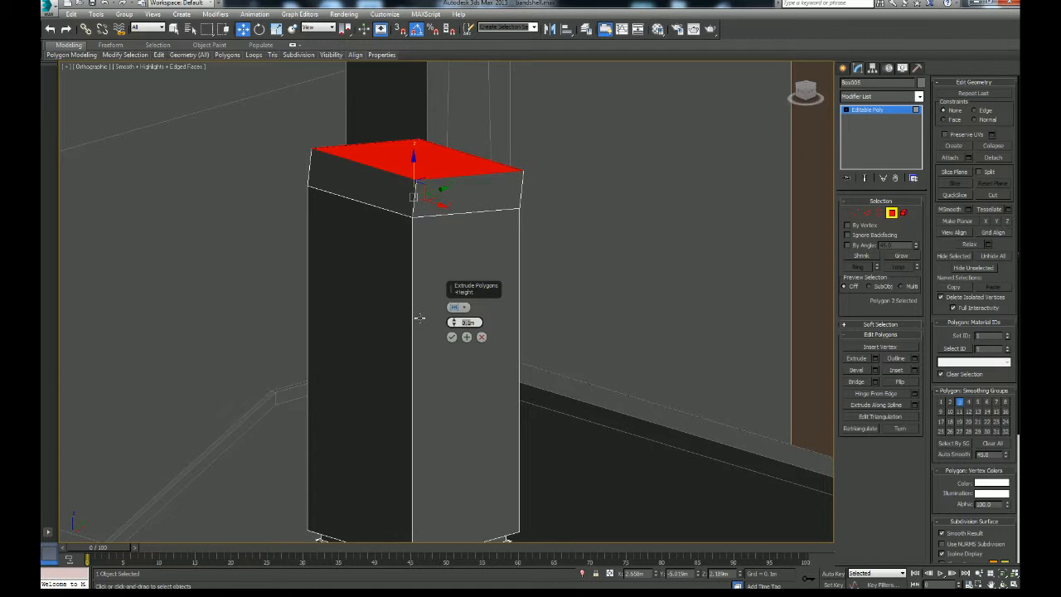
{"action": "left_click", "coordinate": [452, 339]}
{"action": "left_click_drag", "start_coordinate": [413, 172], "coordinate": [413, 163]}
{"action": "key", "text": "ctrl+z"}
{"action": "left_click", "coordinate": [452, 337]}
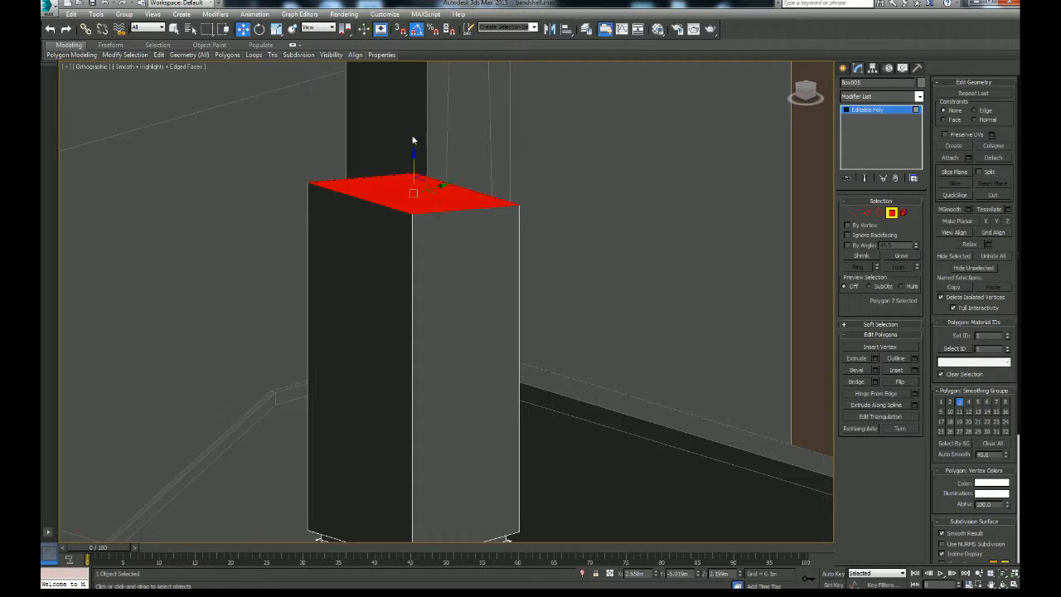
{"action": "left_click_drag", "start_coordinate": [413, 162], "coordinate": [415, 153]}
Select the four side polygons of the thin cap and extrude them outward about 0.013 m by Local Normal.
{"action": "left_click", "coordinate": [866, 214]}
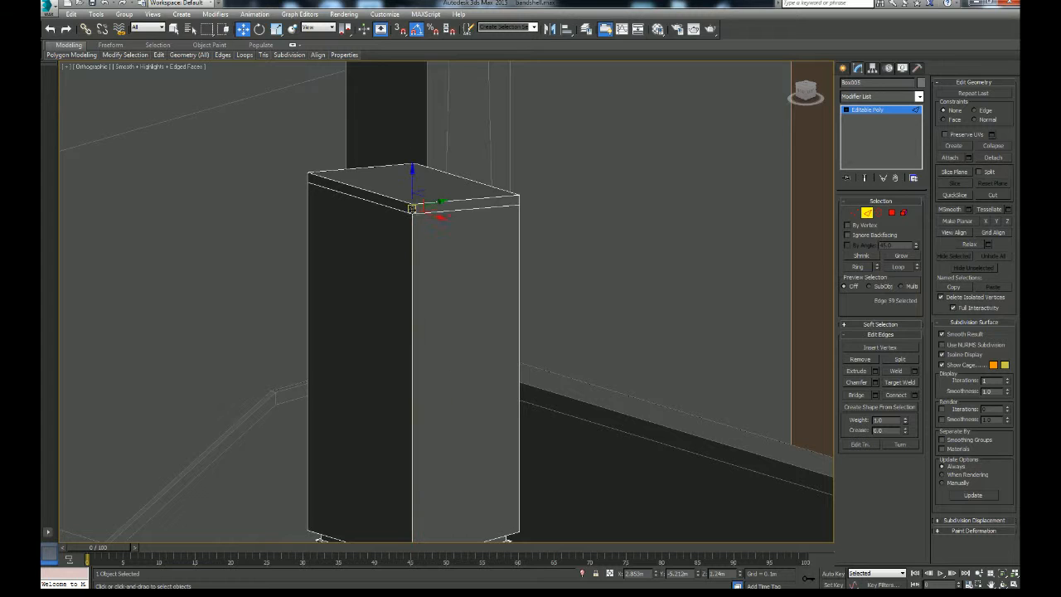
{"action": "left_click", "coordinate": [859, 268]}
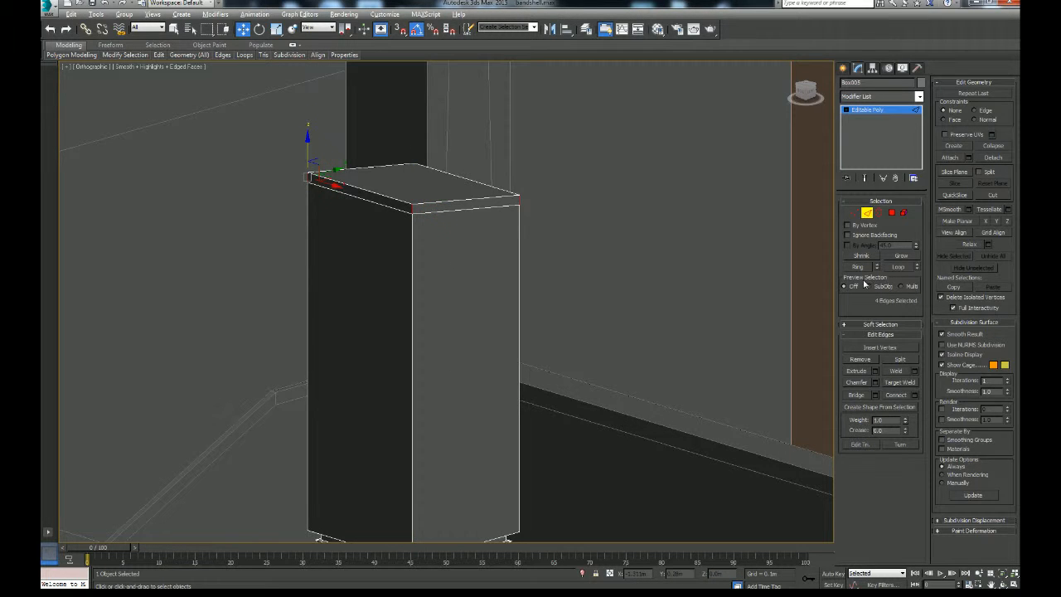
{"action": "left_click", "coordinate": [891, 214], "text": "ctrl"}
{"action": "middle_click_drag", "start_coordinate": [557, 354], "coordinate": [547, 326], "text": "alt"}
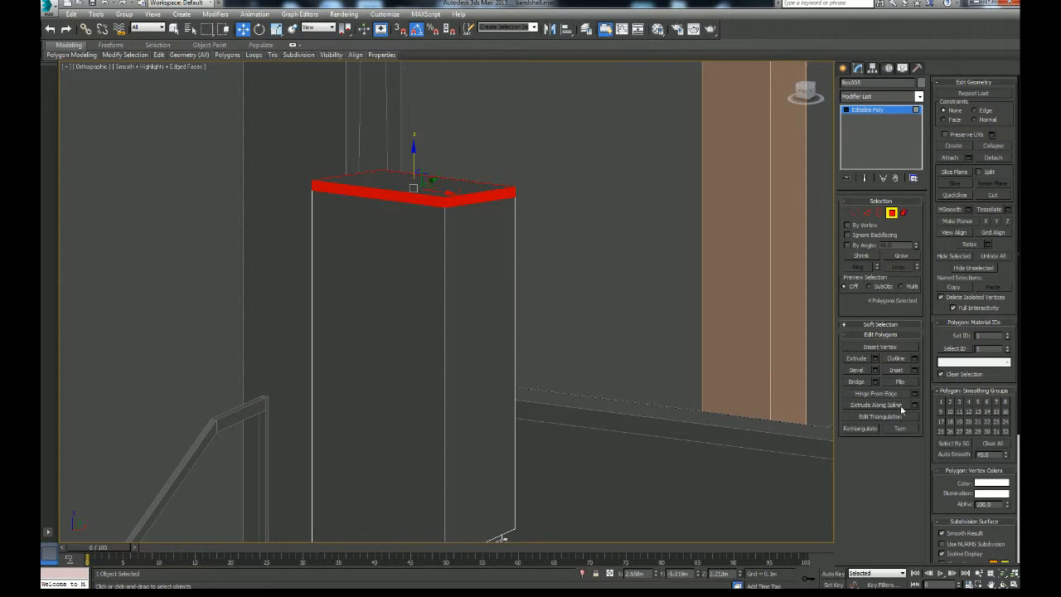
{"action": "left_click", "coordinate": [874, 359]}
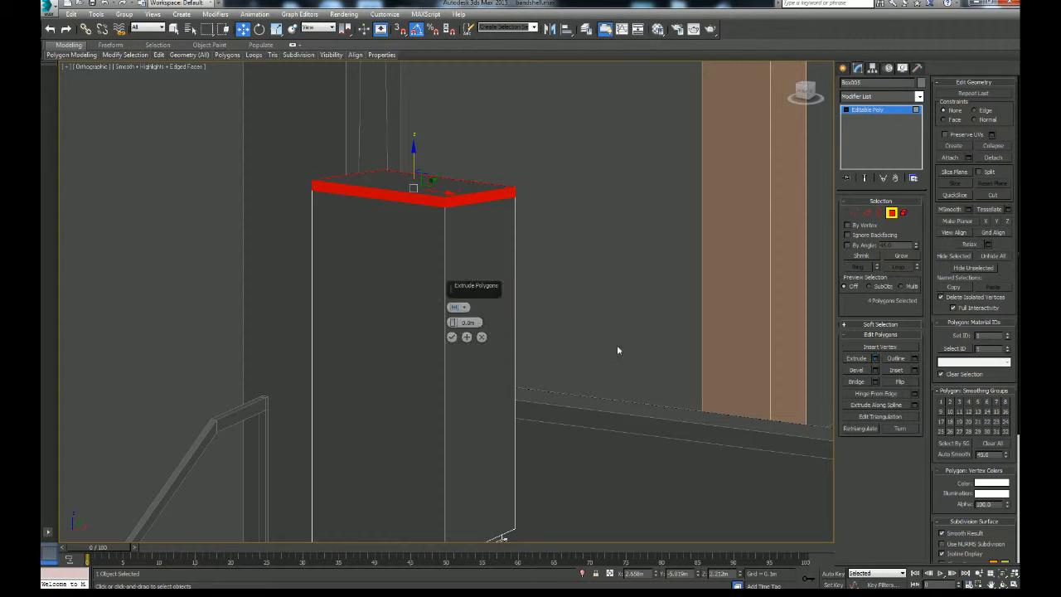
{"action": "left_click_drag", "start_coordinate": [453, 326], "coordinate": [453, 316]}
{"action": "left_click", "coordinate": [464, 307]}
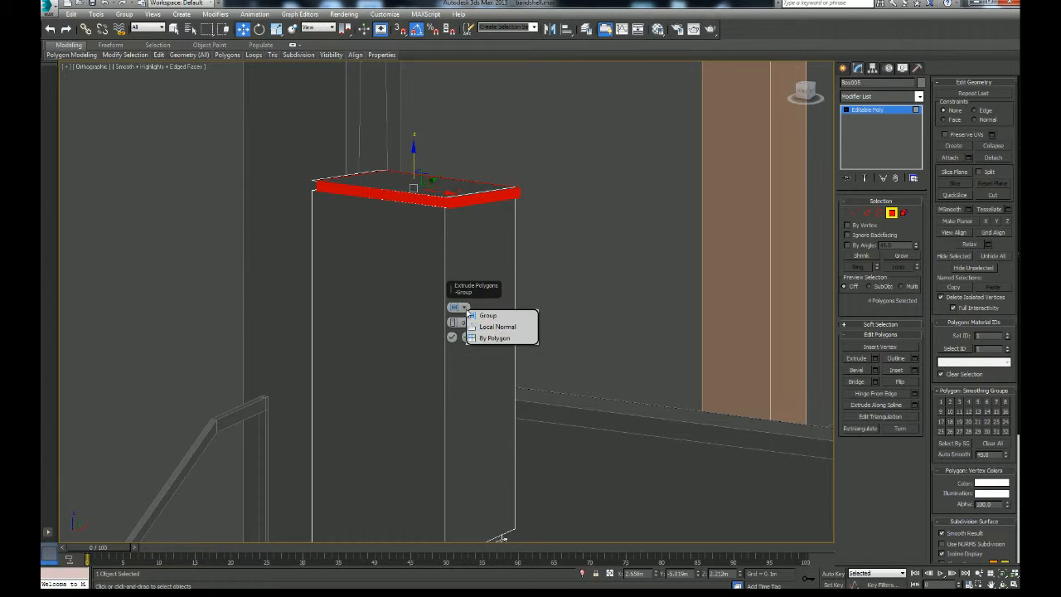
{"action": "left_click", "coordinate": [475, 328]}
{"action": "mouse_move", "coordinate": [598, 385]}
{"action": "middle_mouse_down", "text": "alt"}
{"action": "mouse_move", "coordinate": [521, 369]}
{"action": "mouse_move", "coordinate": [685, 374]}
{"action": "mouse_move", "coordinate": [677, 429]}
{"action": "mouse_move", "coordinate": [612, 394]}
{"action": "middle_mouse_up", "text": "alt"}
{"action": "scroll", "coordinate": [639, 407], "scroll_direction": "up", "scroll_amount": 3}
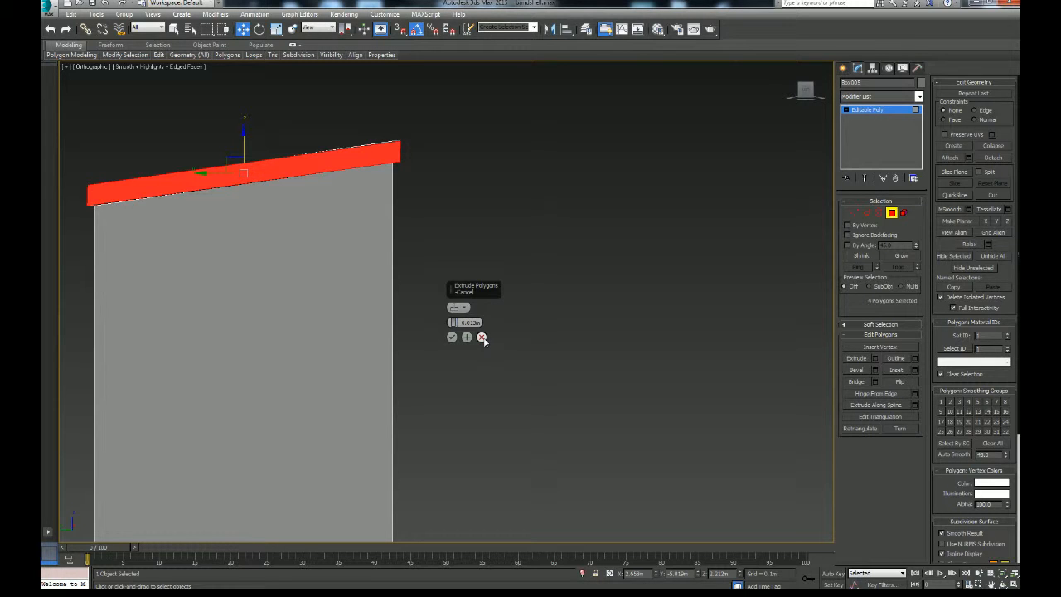
{"action": "left_click", "coordinate": [453, 338]}
Raise the cap's front end polygon slightly in the Left view to a Z of about 2.242 m.
{"action": "middle_click_drag", "start_coordinate": [470, 320], "coordinate": [510, 284], "text": "alt"}
{"action": "left_click", "coordinate": [432, 174]}
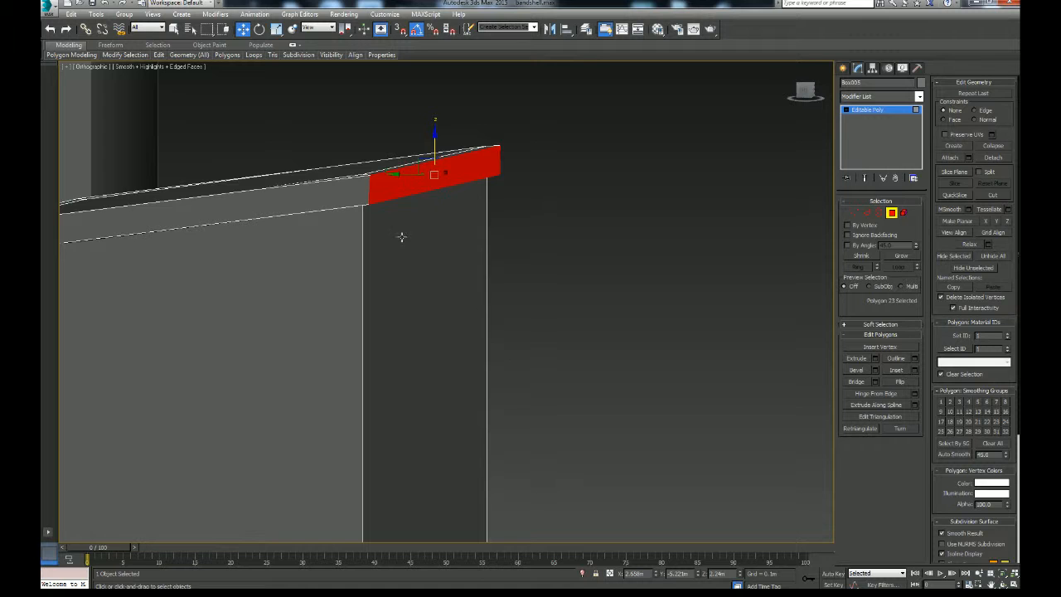
{"action": "key", "text": "f"}
{"action": "key", "text": "l"}
{"action": "middle_click_drag", "start_coordinate": [417, 234], "coordinate": [419, 249]}
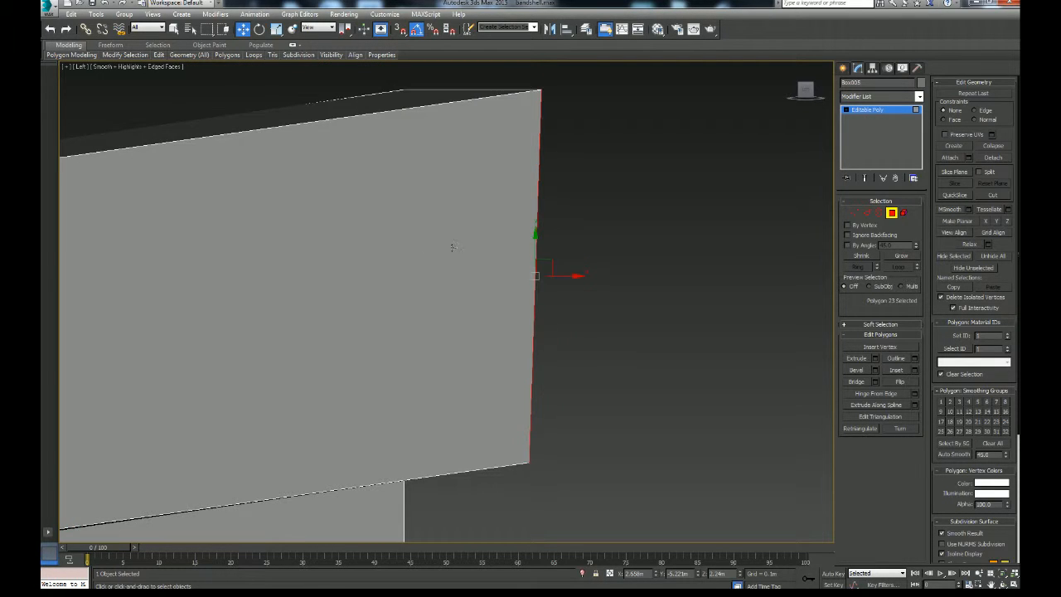
{"action": "left_click_drag", "start_coordinate": [536, 248], "coordinate": [536, 231]}
Lower the four vertices at the cap's rear end to a Z of about 2.182 m.
{"action": "scroll", "coordinate": [539, 232], "scroll_direction": "down", "scroll_amount": 2}
{"action": "middle_click_drag", "start_coordinate": [474, 268], "coordinate": [580, 270]}
{"action": "scroll", "coordinate": [501, 319], "scroll_direction": "down", "scroll_amount": 5}
{"action": "middle_click_drag", "start_coordinate": [421, 324], "coordinate": [1018, 219]}
{"action": "scroll", "coordinate": [525, 260], "scroll_direction": "up", "scroll_amount": 3}
{"action": "middle_click_drag", "start_coordinate": [653, 268], "coordinate": [455, 268]}
{"action": "left_click", "coordinate": [856, 214]}
{"action": "left_click_drag", "start_coordinate": [332, 218], "coordinate": [449, 382]}
{"action": "left_click_drag", "start_coordinate": [433, 275], "coordinate": [433, 283]}
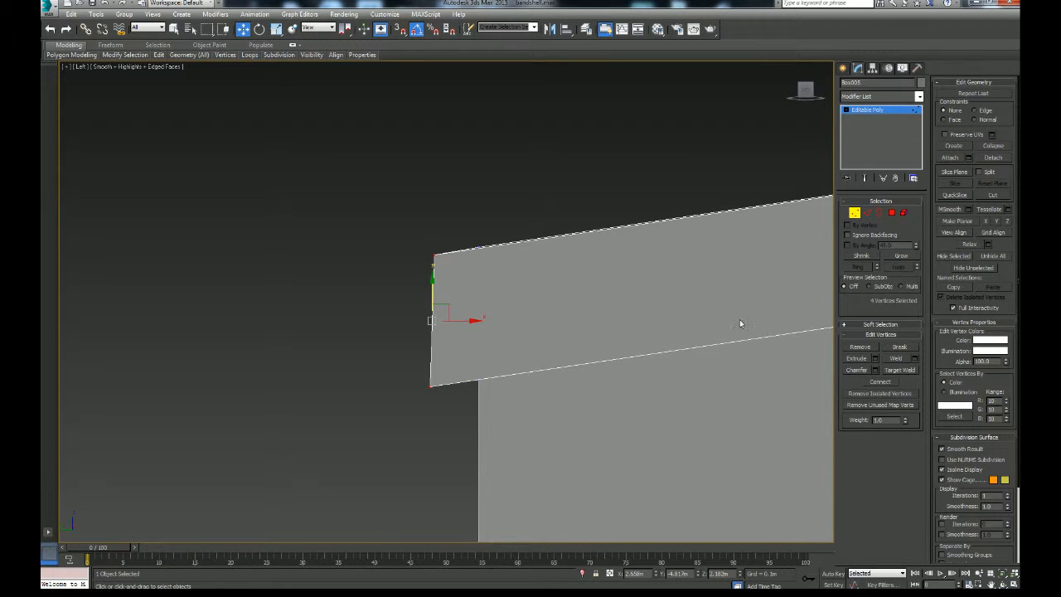
Make the cap's rear end vertices planar in Y, and select the four vertices at its front end.
{"action": "left_click", "coordinate": [991, 222]}
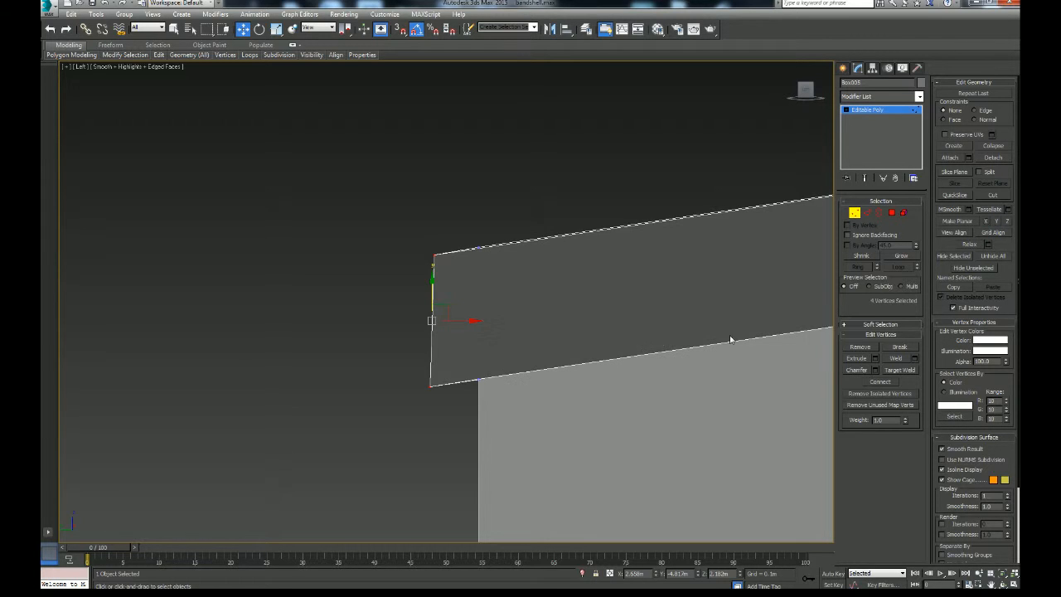
{"action": "left_click", "coordinate": [954, 234]}
{"action": "left_click", "coordinate": [999, 222]}
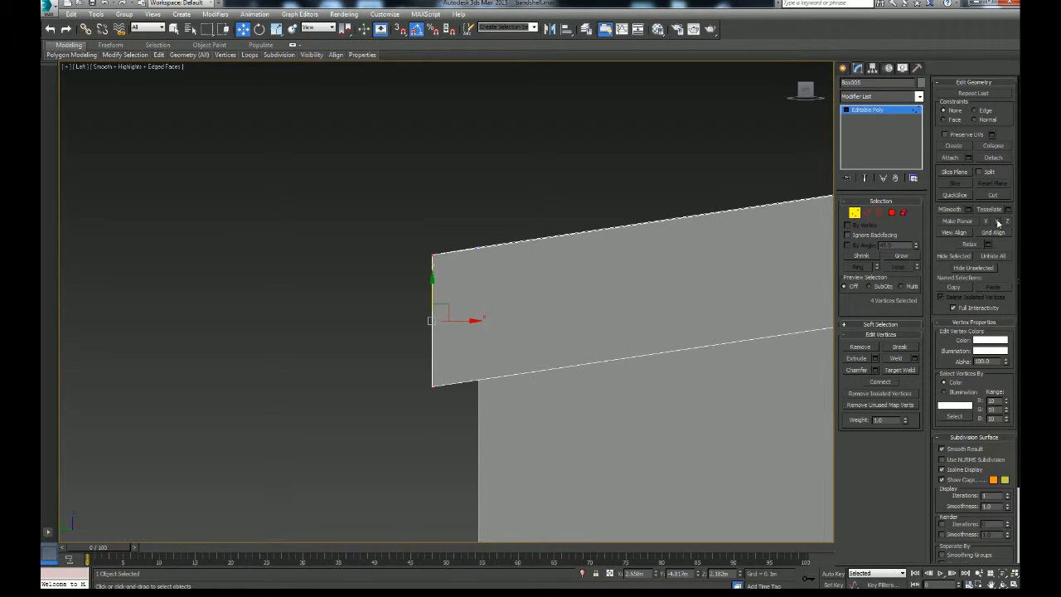
{"action": "middle_click_drag", "start_coordinate": [594, 362], "coordinate": [329, 363]}
{"action": "scroll", "coordinate": [498, 356], "scroll_direction": "down", "scroll_amount": 3}
{"action": "middle_click_drag", "start_coordinate": [655, 354], "coordinate": [403, 359]}
{"action": "middle_click_drag", "start_coordinate": [738, 330], "coordinate": [548, 334]}
{"action": "left_click_drag", "start_coordinate": [584, 200], "coordinate": [549, 324]}
{"action": "middle_click_drag", "start_coordinate": [694, 320], "coordinate": [550, 372], "text": "alt"}
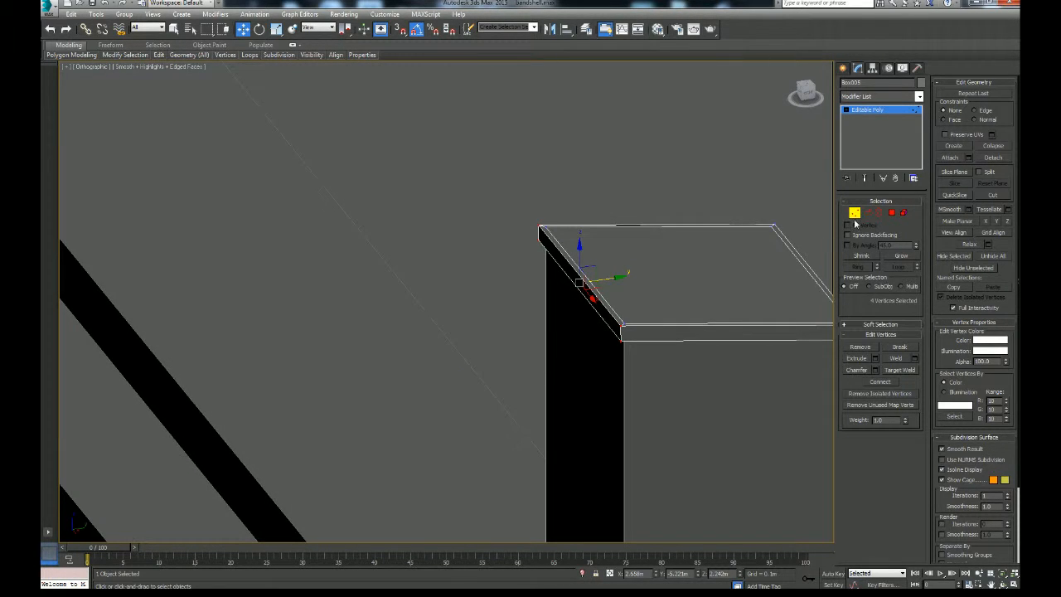
Remove the inner border edges around the polygon on top of the cap.
{"action": "left_click", "coordinate": [892, 213]}
{"action": "left_click", "coordinate": [755, 256]}
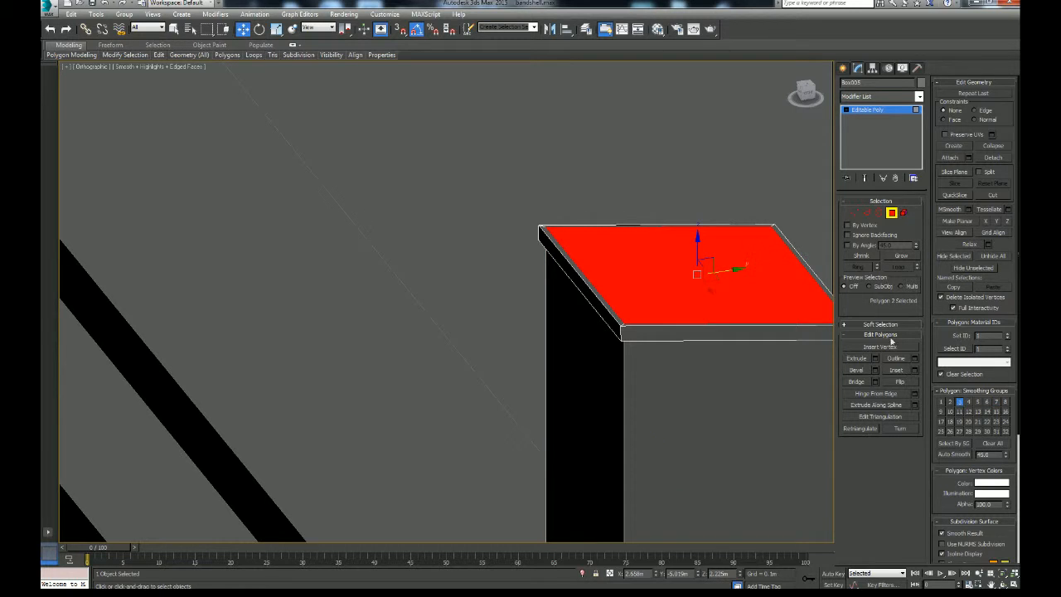
{"action": "middle_click_drag", "start_coordinate": [702, 255], "coordinate": [619, 274]}
{"action": "middle_click_drag", "start_coordinate": [619, 273], "coordinate": [536, 298]}
{"action": "scroll", "coordinate": [536, 298], "scroll_direction": "up", "scroll_amount": 2}
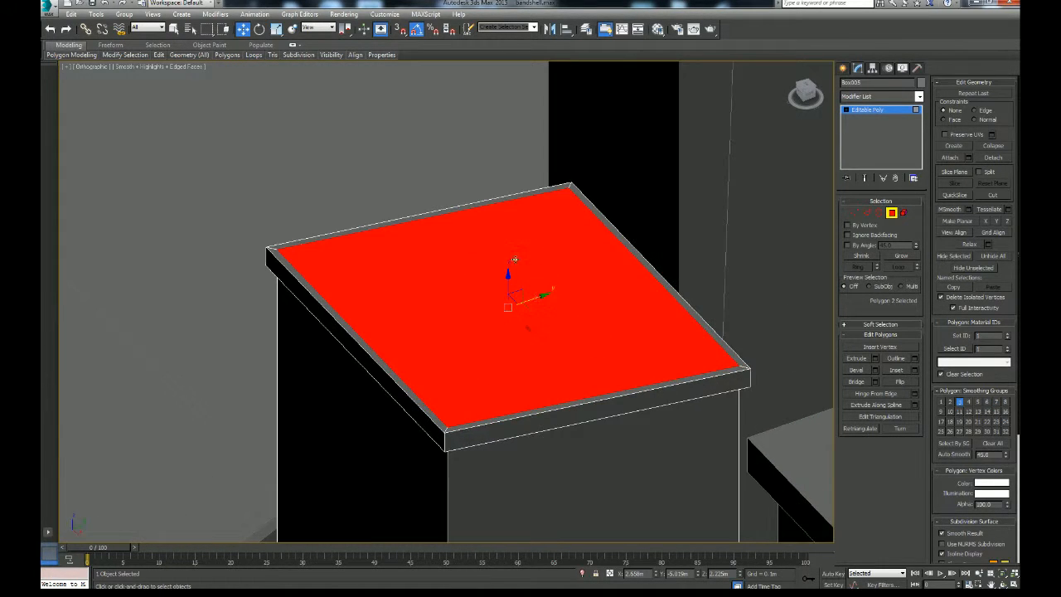
{"action": "left_click", "coordinate": [867, 213], "text": "ctrl"}
{"action": "left_click", "coordinate": [861, 362]}
Inset the speaker box's front polygon with a flat bevel of zero height and an outline of about -0.027 m.
{"action": "scroll", "coordinate": [690, 351], "scroll_direction": "down", "scroll_amount": 5}
{"action": "middle_click_drag", "start_coordinate": [717, 370], "coordinate": [713, 259], "text": "alt"}
{"action": "scroll", "coordinate": [713, 258], "scroll_direction": "up", "scroll_amount": 3}
{"action": "left_click", "coordinate": [892, 213]}
{"action": "left_click", "coordinate": [454, 353]}
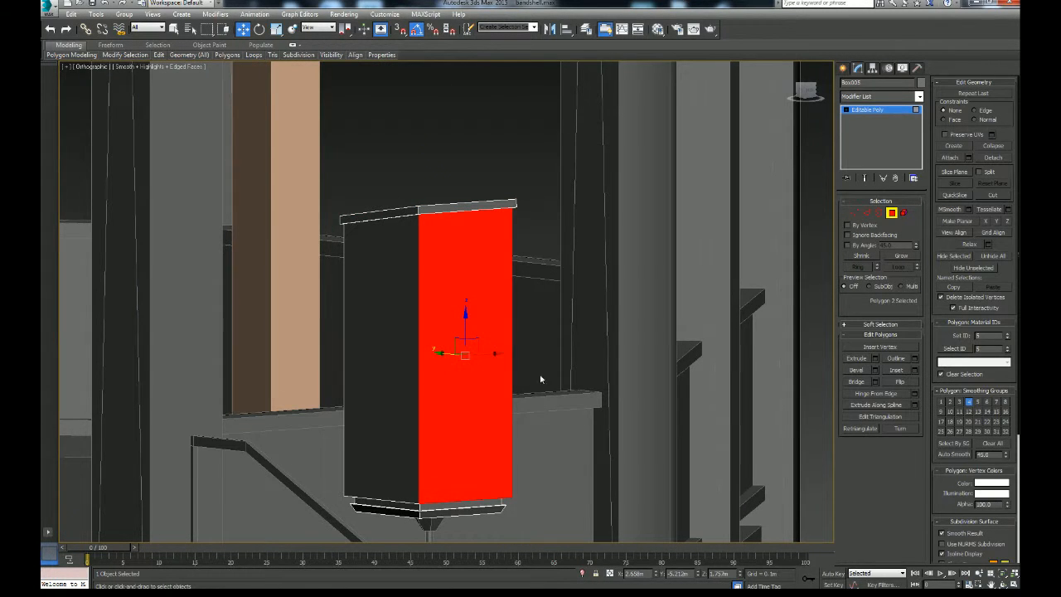
{"action": "middle_click_drag", "start_coordinate": [541, 380], "coordinate": [485, 310]}
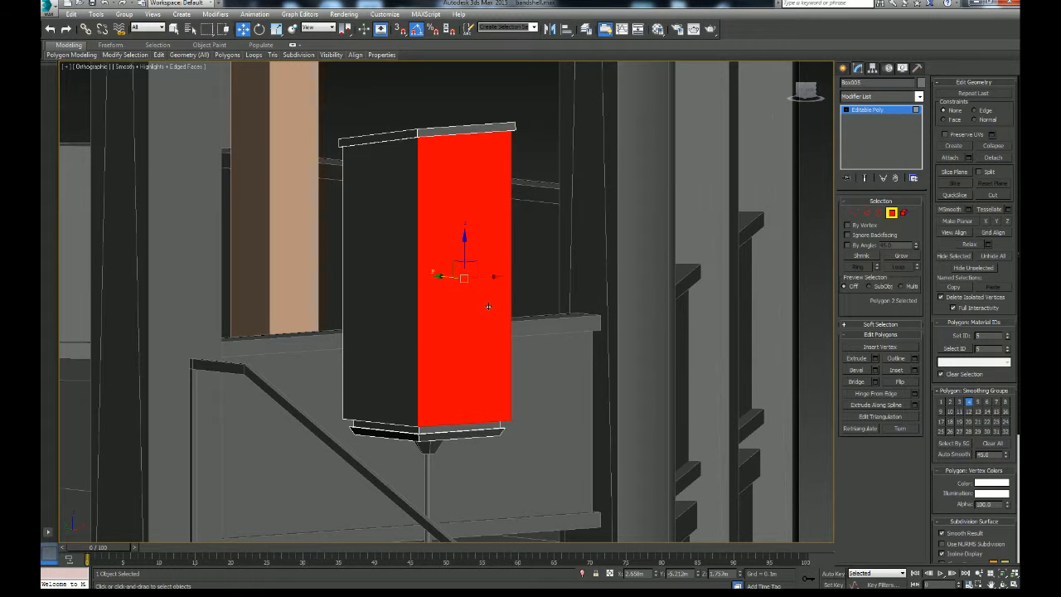
{"action": "scroll", "coordinate": [488, 307], "scroll_direction": "down", "scroll_amount": 10}
{"action": "middle_click_drag", "start_coordinate": [522, 386], "coordinate": [497, 366], "text": "alt"}
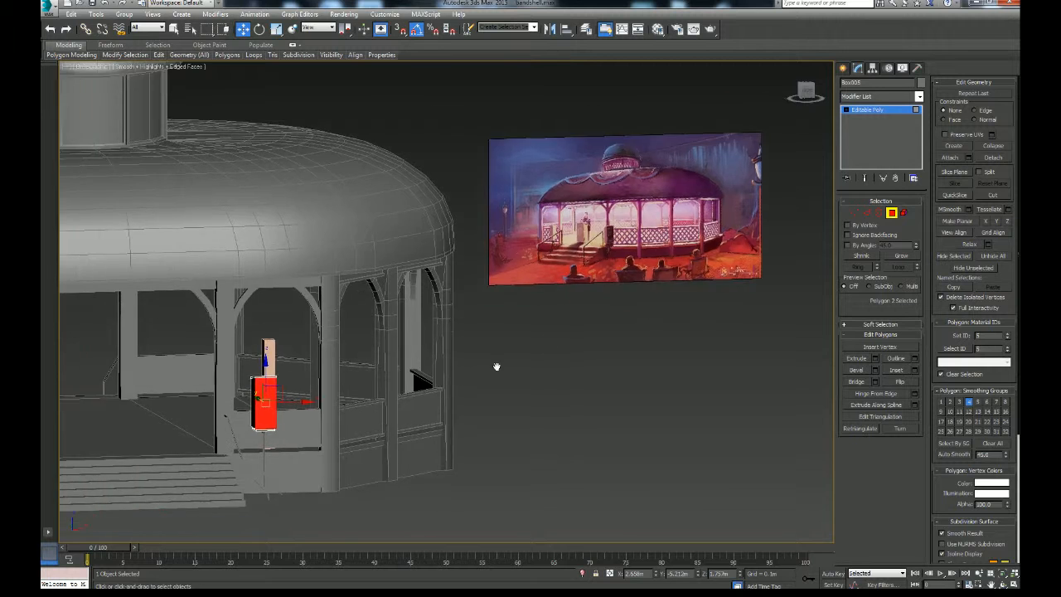
{"action": "scroll", "coordinate": [496, 367], "scroll_direction": "up", "scroll_amount": 10}
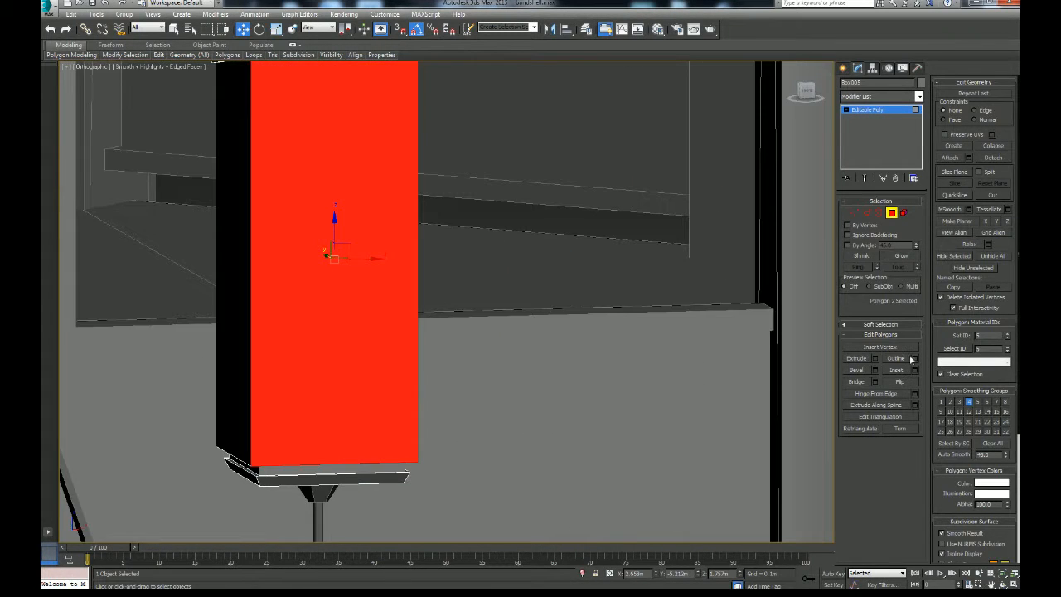
{"action": "scroll", "coordinate": [678, 370], "scroll_direction": "down", "scroll_amount": 3}
{"action": "left_click", "coordinate": [875, 371]}
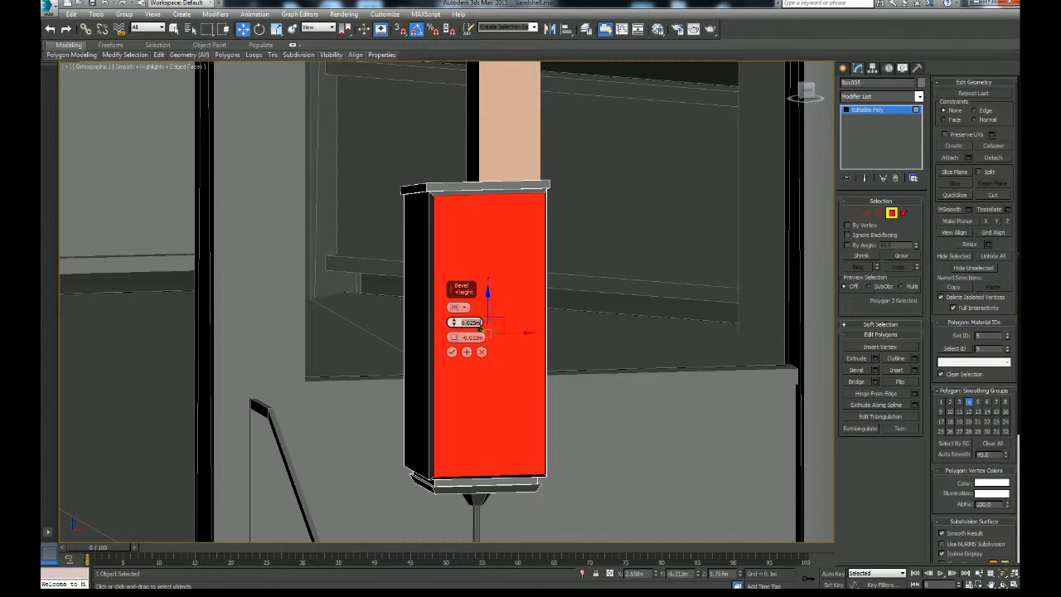
{"action": "type", "text": "0"}
{"action": "middle_click_drag", "start_coordinate": [531, 445], "coordinate": [585, 436], "text": "alt"}
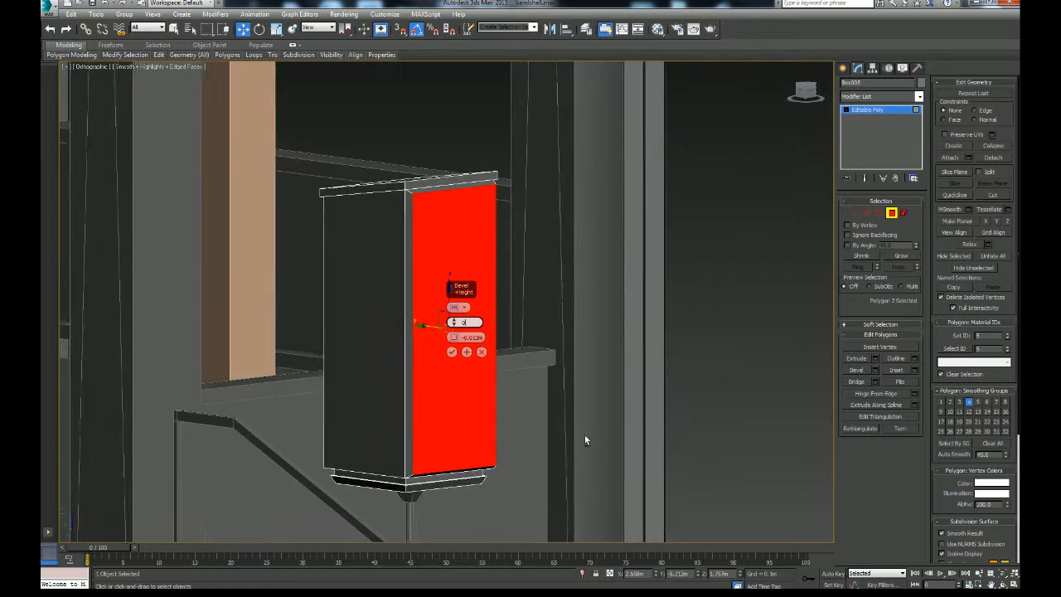
{"action": "scroll", "coordinate": [584, 423], "scroll_direction": "up", "scroll_amount": 3}
{"action": "left_click_drag", "start_coordinate": [452, 338], "coordinate": [452, 338]}
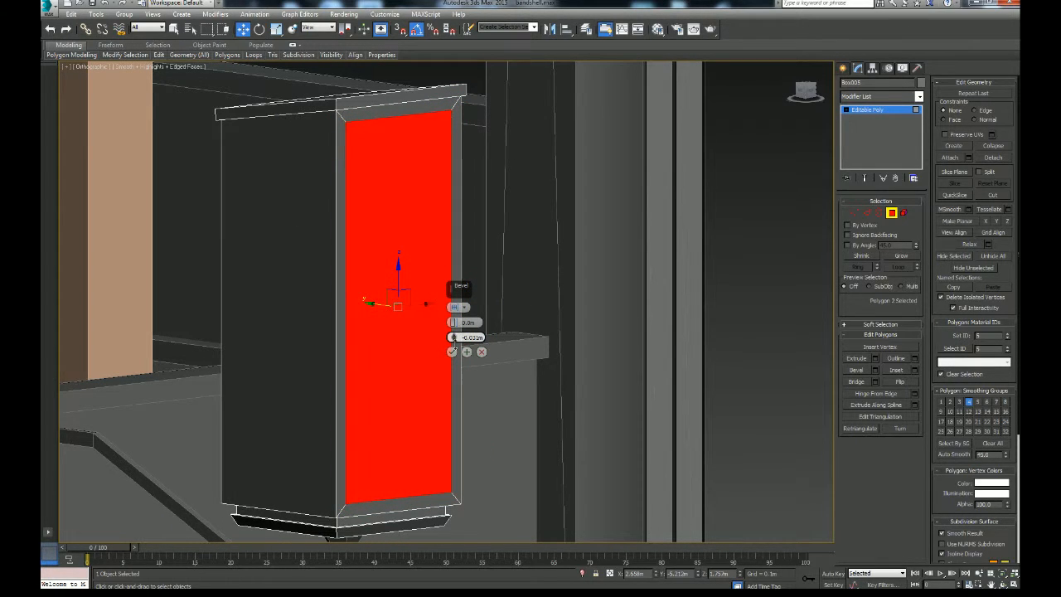
{"action": "left_click", "coordinate": [467, 353]}
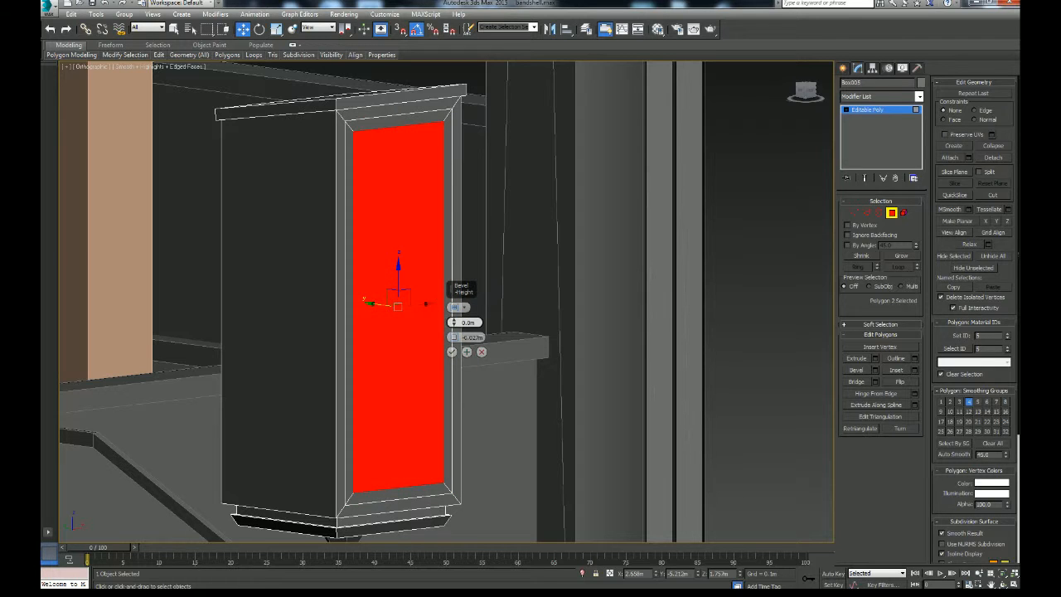
Bevel the front polygon inward about 0.013 m with zero outline, and add a flat bevel with an outline of about -0.011 m.
{"action": "right_click", "coordinate": [453, 338]}
{"action": "left_click_drag", "start_coordinate": [454, 324], "coordinate": [455, 334]}
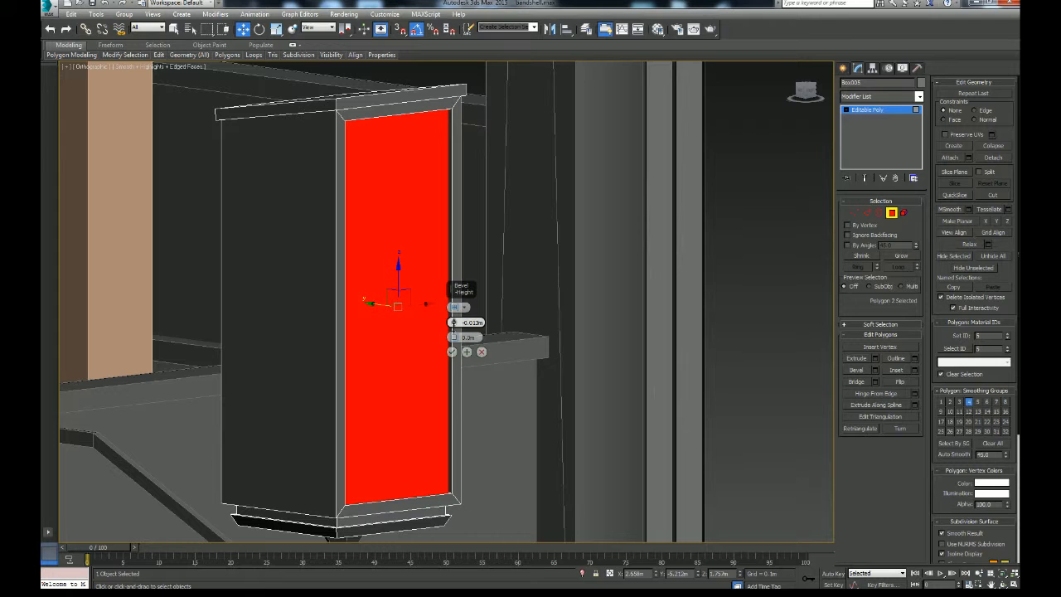
{"action": "left_click", "coordinate": [467, 353]}
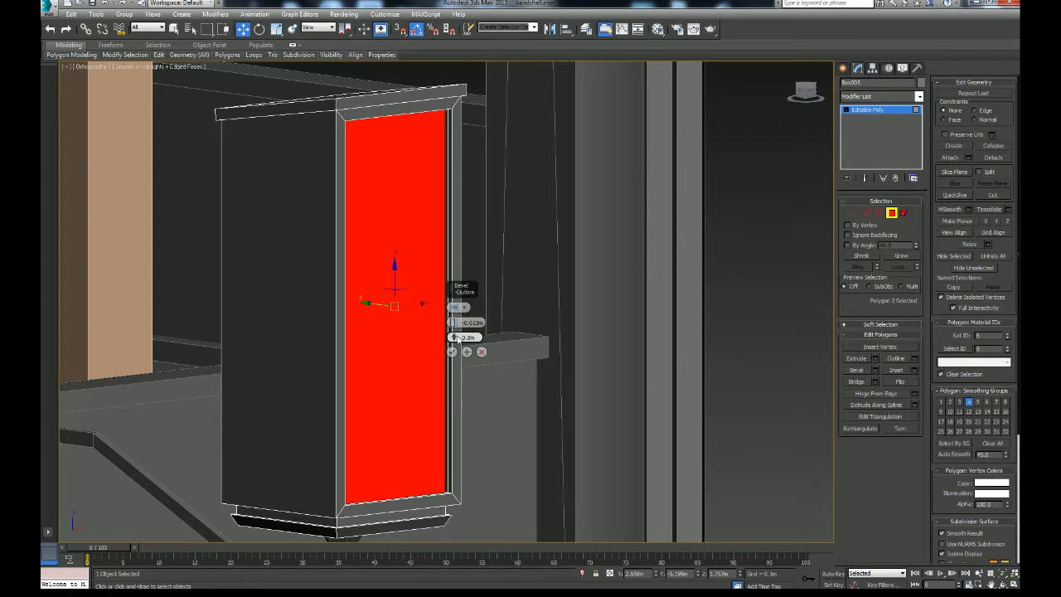
{"action": "right_click", "coordinate": [454, 322]}
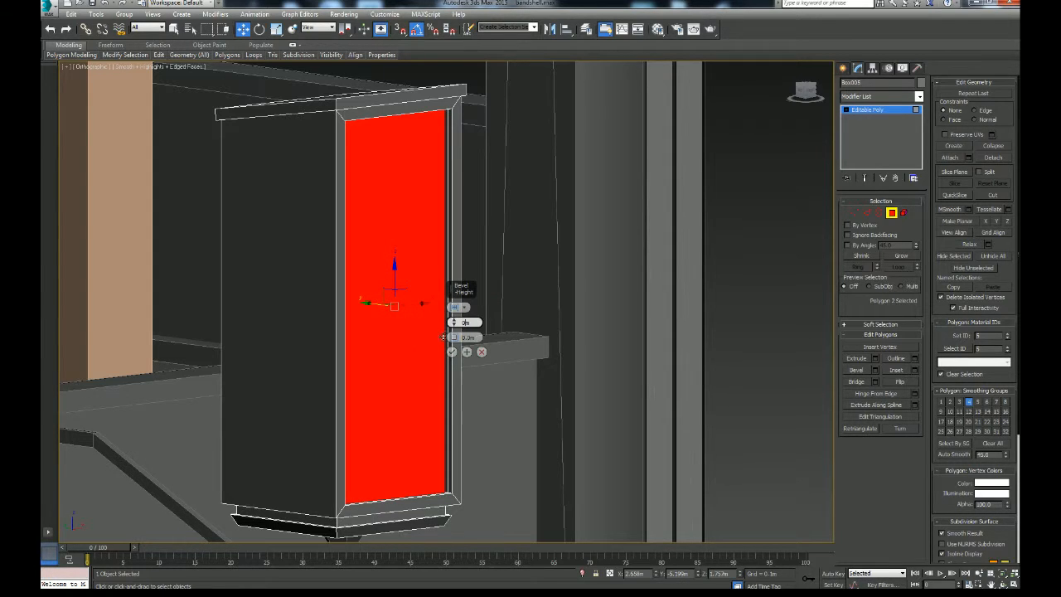
{"action": "left_click_drag", "start_coordinate": [453, 340], "coordinate": [453, 337]}
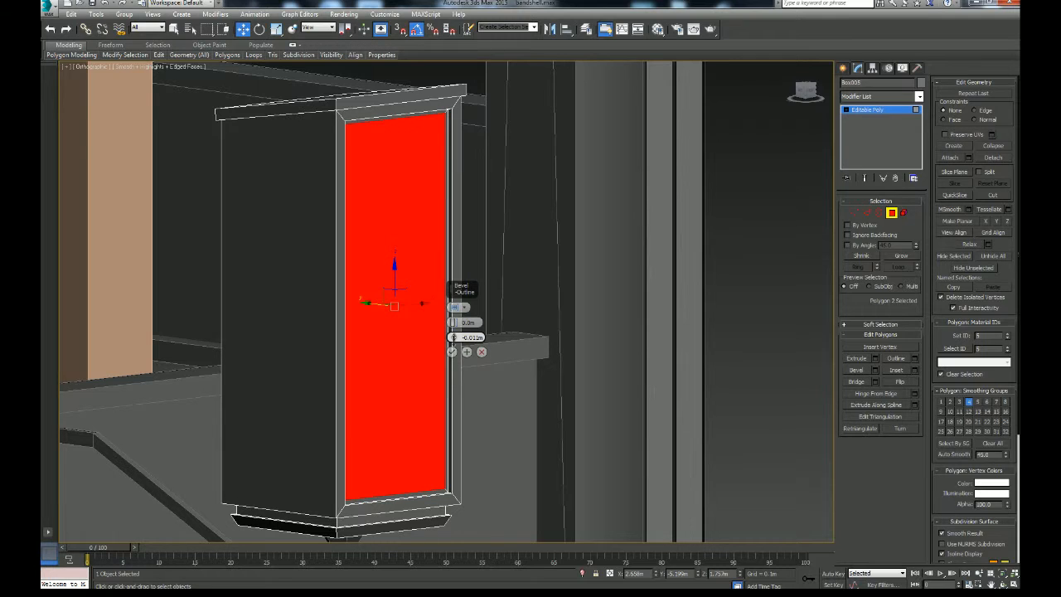
{"action": "left_click", "coordinate": [467, 352]}
Recess the front polygon with a final bevel of about -0.009 m height and zero outline, and clear the selection.
{"action": "left_click", "coordinate": [471, 338]}
{"action": "type", "text": "0"}
{"action": "left_click_drag", "start_coordinate": [454, 323], "coordinate": [454, 328]}
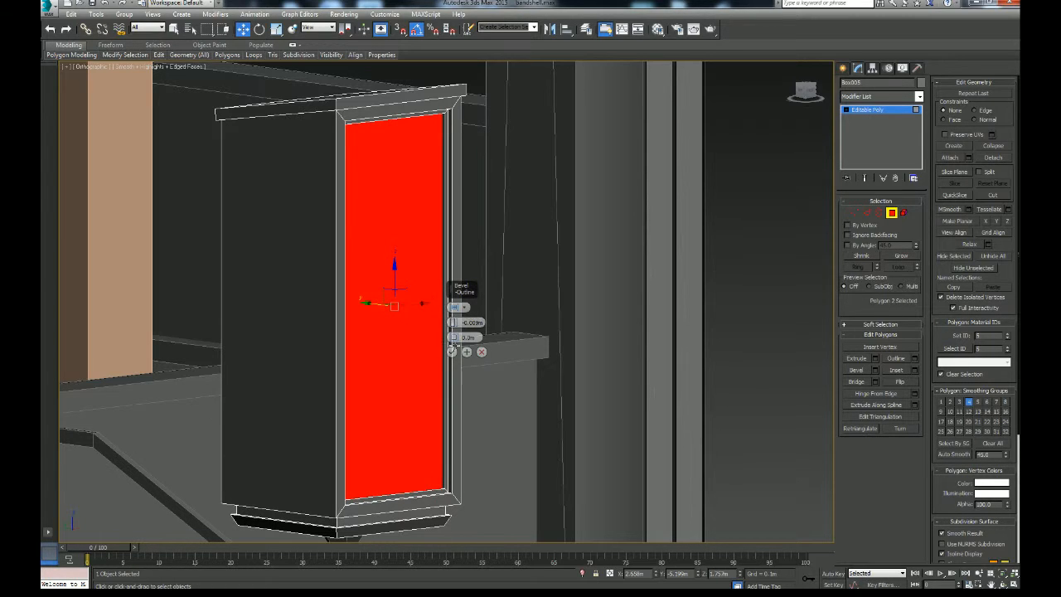
{"action": "left_click", "coordinate": [452, 351]}
{"action": "left_click", "coordinate": [729, 310]}
Draw a cylinder about 0.147 m in radius and 0.037 m high over the upper part of the speaker's front panel.
{"action": "scroll", "coordinate": [652, 375], "scroll_direction": "down", "scroll_amount": 3}
{"action": "middle_click_drag", "start_coordinate": [652, 374], "coordinate": [620, 379], "text": "alt"}
{"action": "key", "text": "f"}
{"action": "scroll", "coordinate": [597, 379], "scroll_direction": "down", "scroll_amount": 6}
{"action": "scroll", "coordinate": [496, 378], "scroll_direction": "up", "scroll_amount": 6}
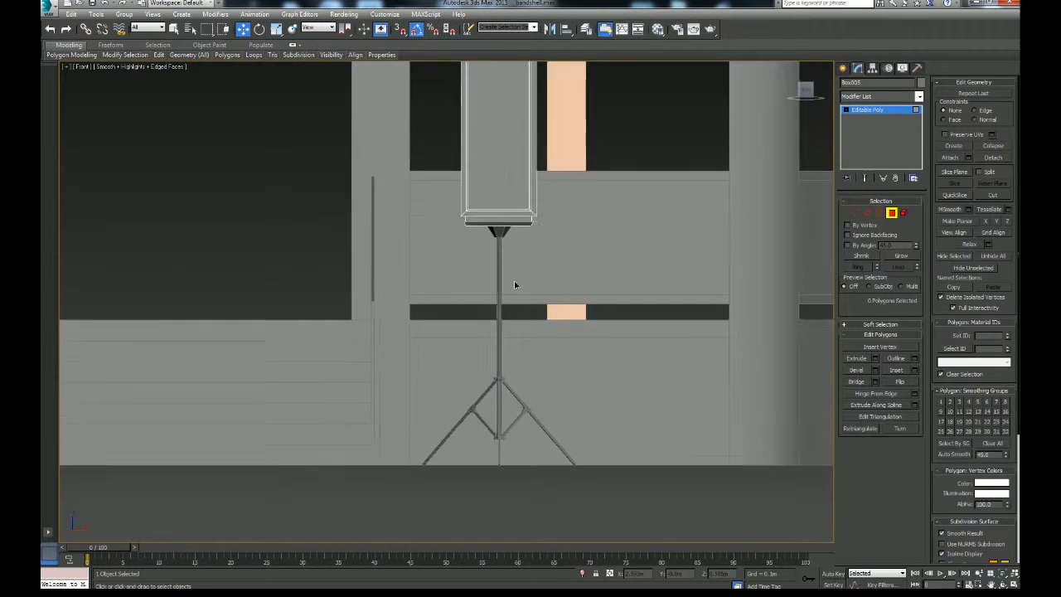
{"action": "key", "text": "4"}
{"action": "scroll", "coordinate": [686, 116], "scroll_direction": "up", "scroll_amount": 2}
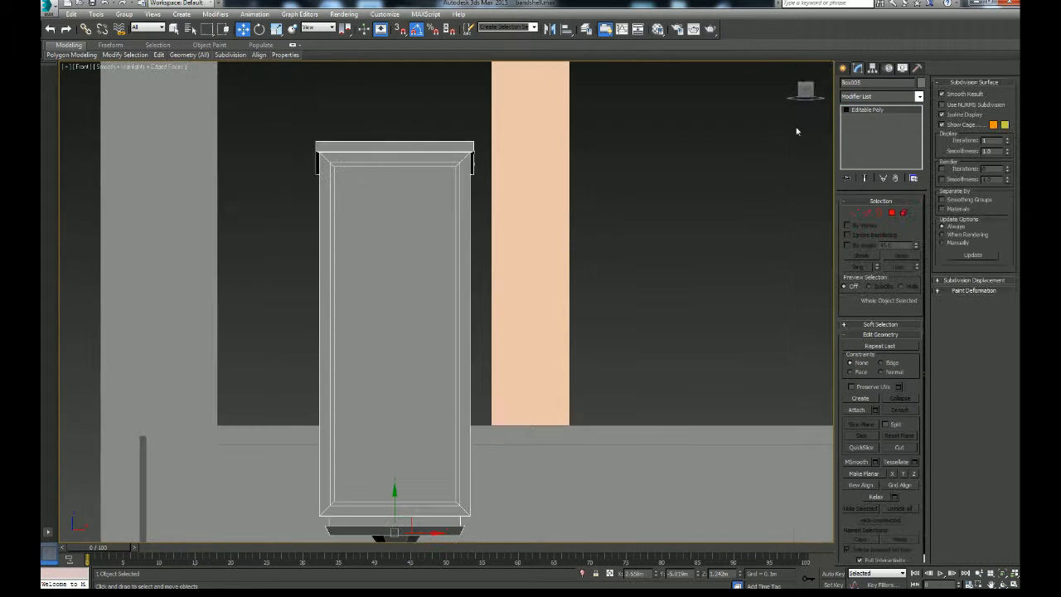
{"action": "left_click", "coordinate": [845, 68]}
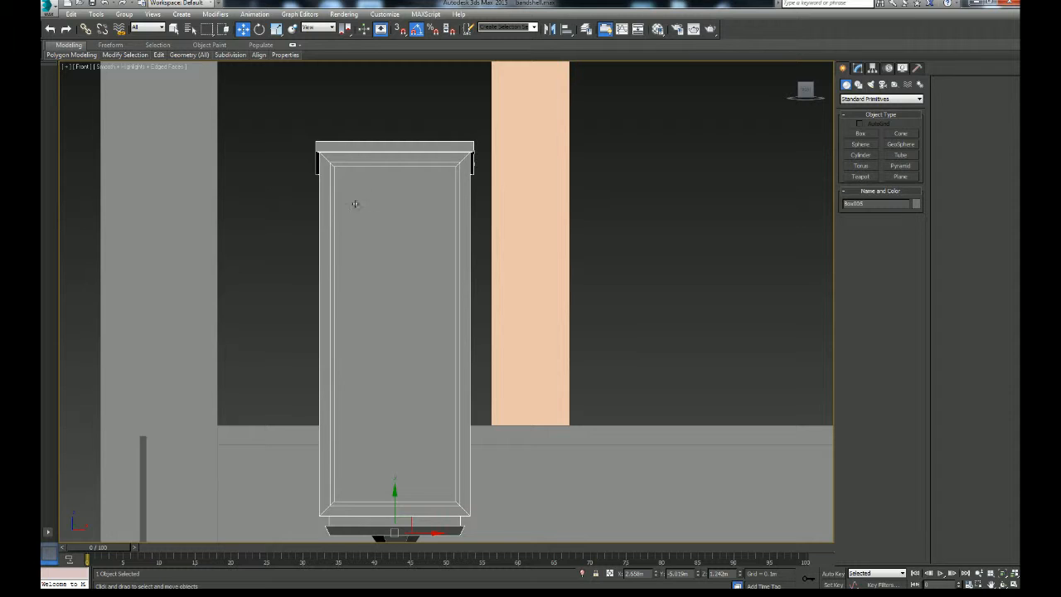
{"action": "scroll", "coordinate": [423, 211], "scroll_direction": "up", "scroll_amount": 3}
{"action": "middle_click_drag", "start_coordinate": [417, 257], "coordinate": [442, 256]}
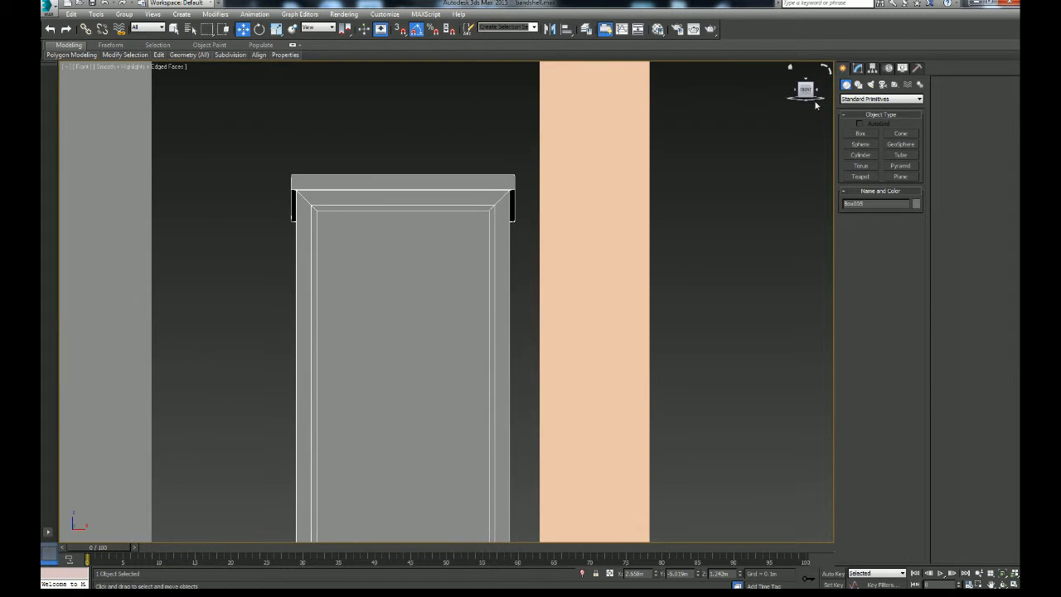
{"action": "left_click", "coordinate": [860, 155]}
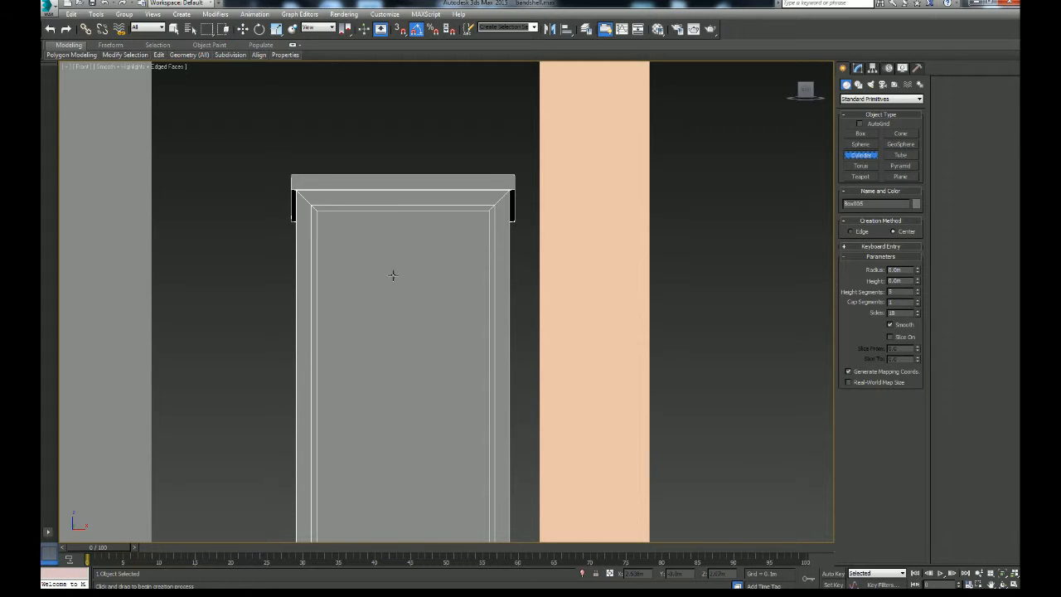
{"action": "left_click", "coordinate": [403, 298]}
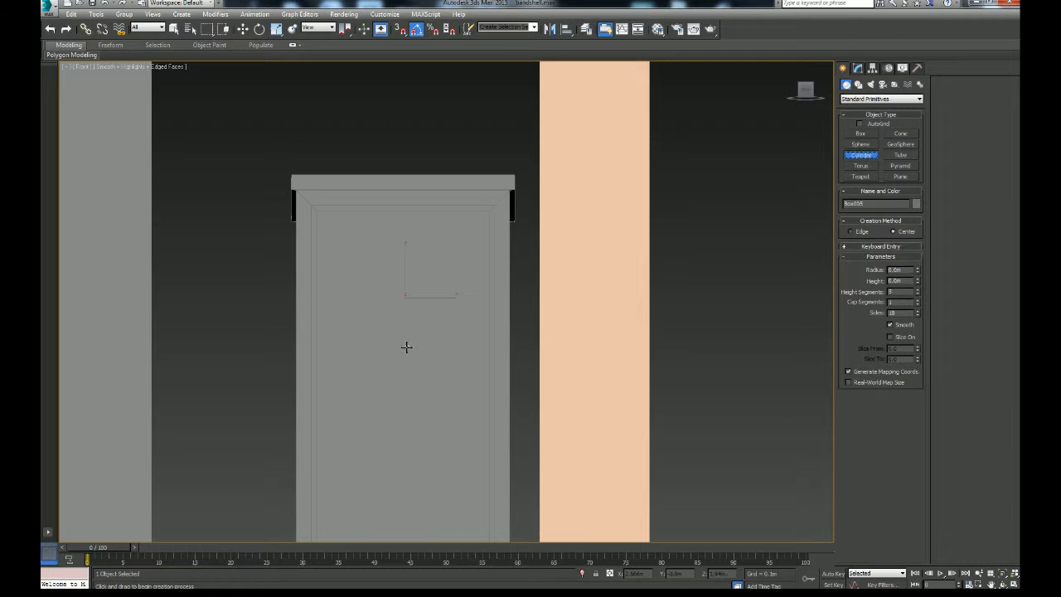
{"action": "key", "text": "F3"}
{"action": "left_click_drag", "start_coordinate": [406, 363], "coordinate": [407, 373]}
{"action": "middle_click_drag", "start_coordinate": [402, 358], "coordinate": [415, 376]}
{"action": "left_click", "coordinate": [174, 29]}
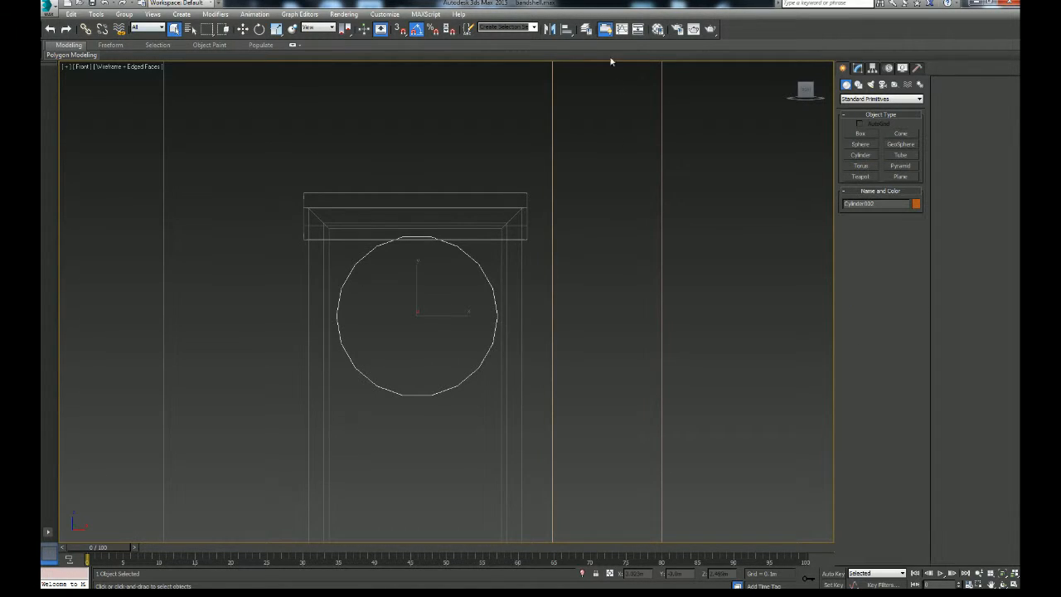
Try to align the cylinder to the speaker box pivot to pivot, and undo the alignment.
{"action": "left_click", "coordinate": [567, 29]}
{"action": "left_click", "coordinate": [519, 215]}
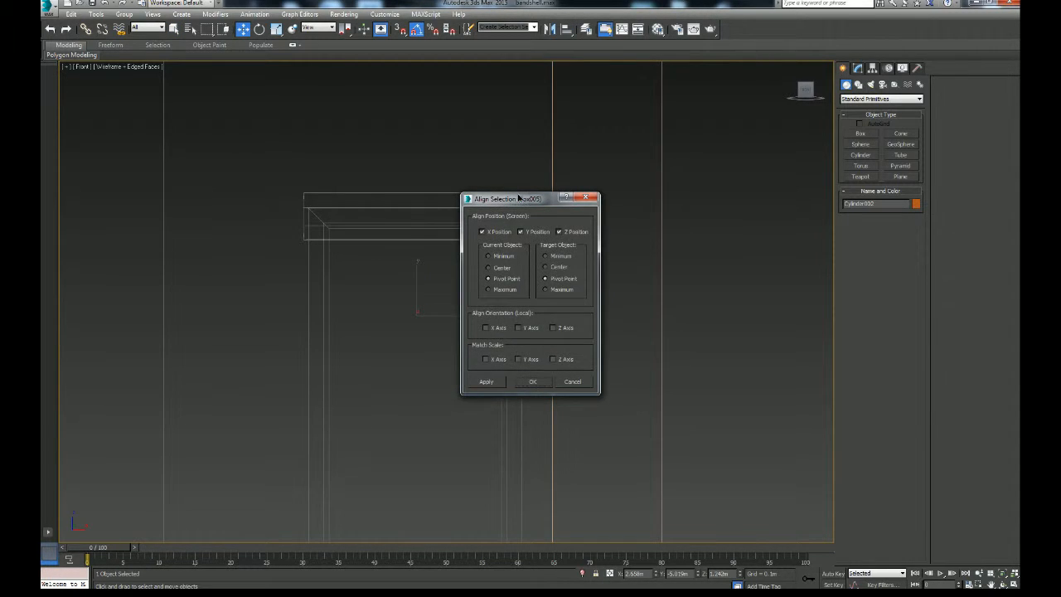
{"action": "left_click_drag", "start_coordinate": [519, 199], "coordinate": [557, 195]}
{"action": "left_click", "coordinate": [520, 228]}
{"action": "left_click", "coordinate": [536, 381]}
{"action": "left_click", "coordinate": [569, 382]}
{"action": "scroll", "coordinate": [506, 290], "scroll_direction": "down", "scroll_amount": 3}
{"action": "middle_click_drag", "start_coordinate": [503, 351], "coordinate": [505, 327]}
{"action": "key", "text": "ctrl+z"}
{"action": "scroll", "coordinate": [544, 207], "scroll_direction": "up", "scroll_amount": 3}
{"action": "middle_click_drag", "start_coordinate": [543, 207], "coordinate": [544, 268]}
Align the cylinder to the speaker box in X and Z position, pivot point to pivot point.
{"action": "left_click", "coordinate": [568, 29]}
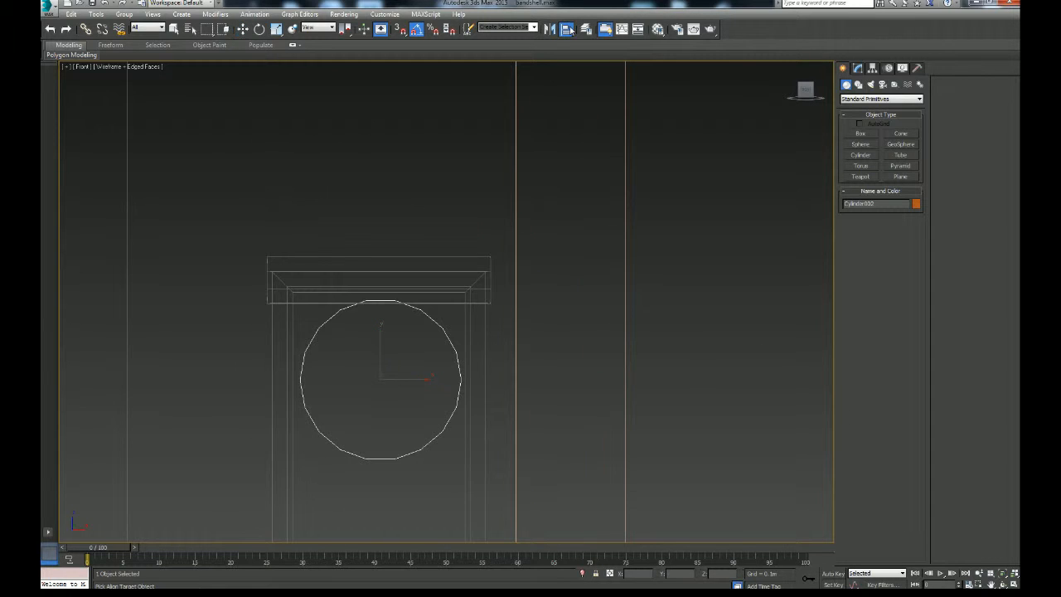
{"action": "left_click", "coordinate": [456, 257]}
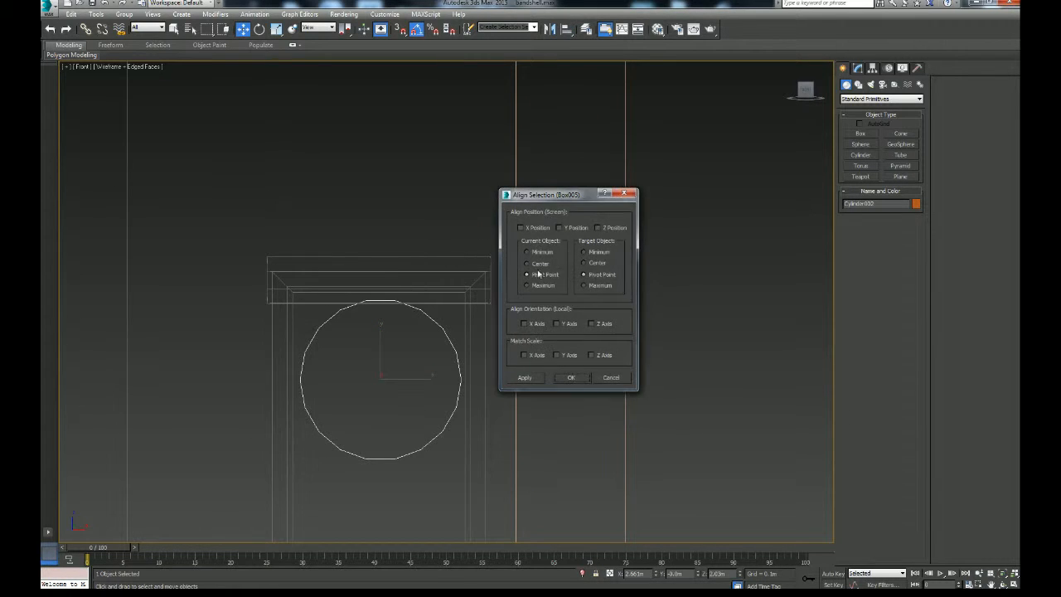
{"action": "left_click", "coordinate": [535, 228]}
{"action": "left_click", "coordinate": [569, 228]}
{"action": "left_click", "coordinate": [570, 227]}
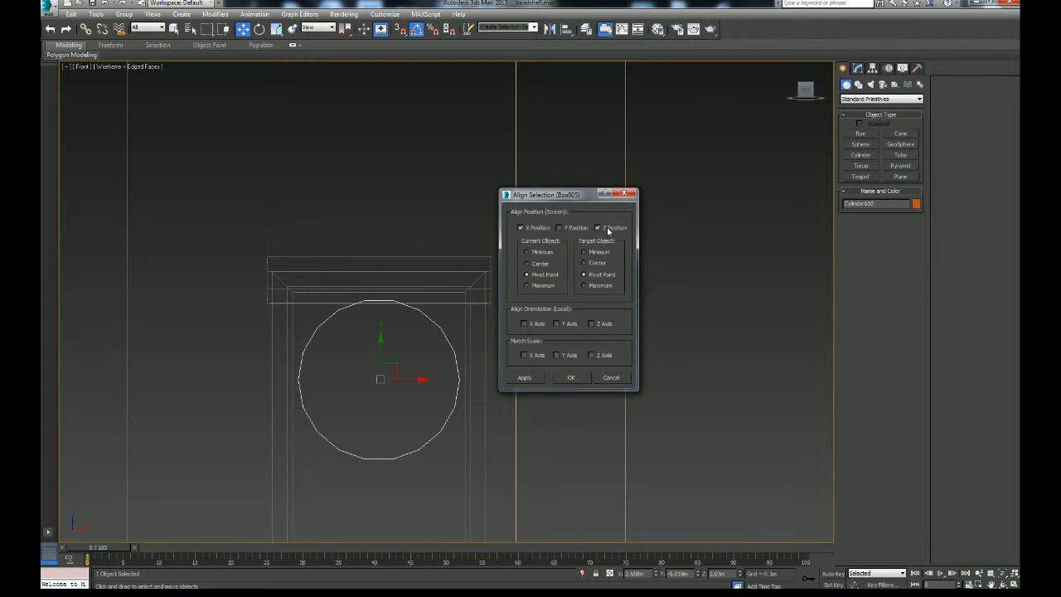
{"action": "left_click", "coordinate": [572, 377]}
Move the cylinder forward to the speaker's front panel, at about Y -5.197 m.
{"action": "middle_click_drag", "start_coordinate": [574, 373], "coordinate": [447, 369], "text": "alt"}
{"action": "left_click_drag", "start_coordinate": [481, 357], "coordinate": [424, 366]}
{"action": "key", "text": "F3"}
{"action": "scroll", "coordinate": [432, 390], "scroll_direction": "up", "scroll_amount": 4}
{"action": "scroll", "coordinate": [472, 376], "scroll_direction": "up", "scroll_amount": 2}
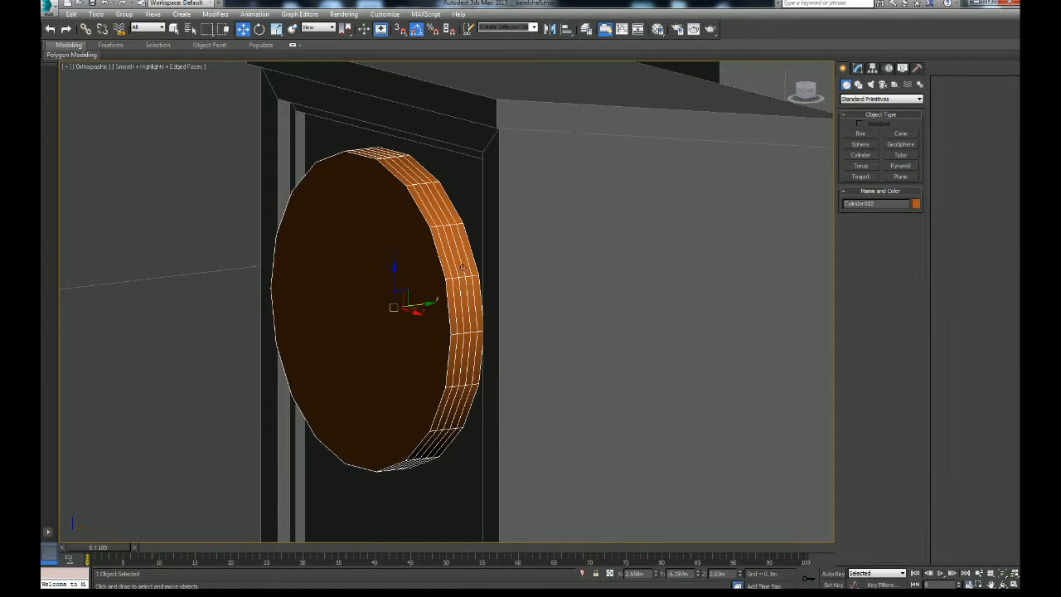
Reduce the cylinder's height segments to 1.
{"action": "left_click", "coordinate": [858, 68]}
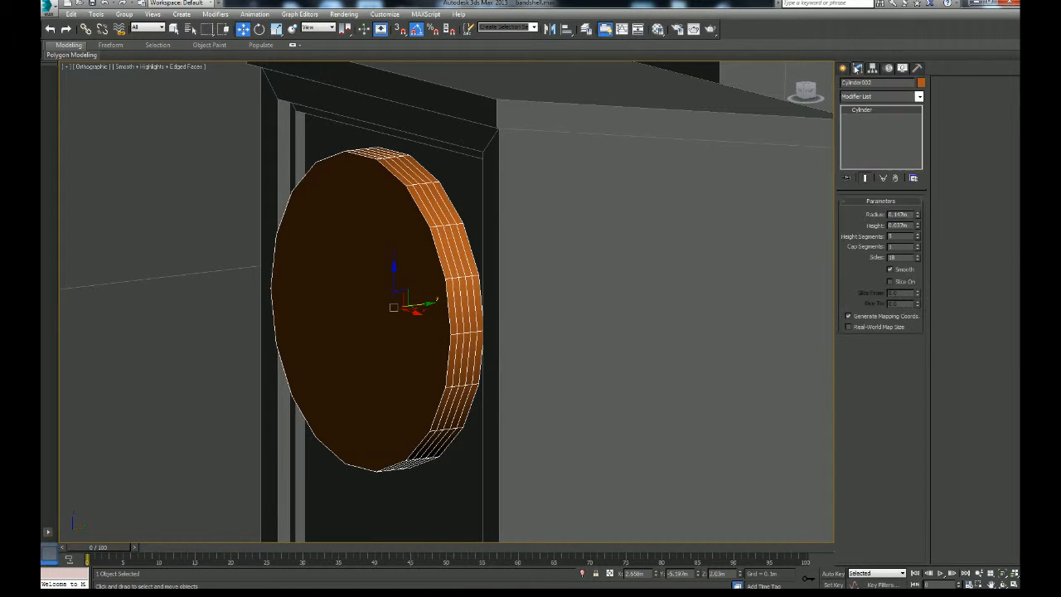
{"action": "left_click", "coordinate": [917, 239]}
{"action": "left_click", "coordinate": [917, 238]}
{"action": "left_click", "coordinate": [917, 239]}
{"action": "left_click", "coordinate": [917, 239]}
Move the cylinder slightly back toward the recessed front panel, to about Y -5.188 m.
{"action": "middle_click_drag", "start_coordinate": [603, 374], "coordinate": [621, 340]}
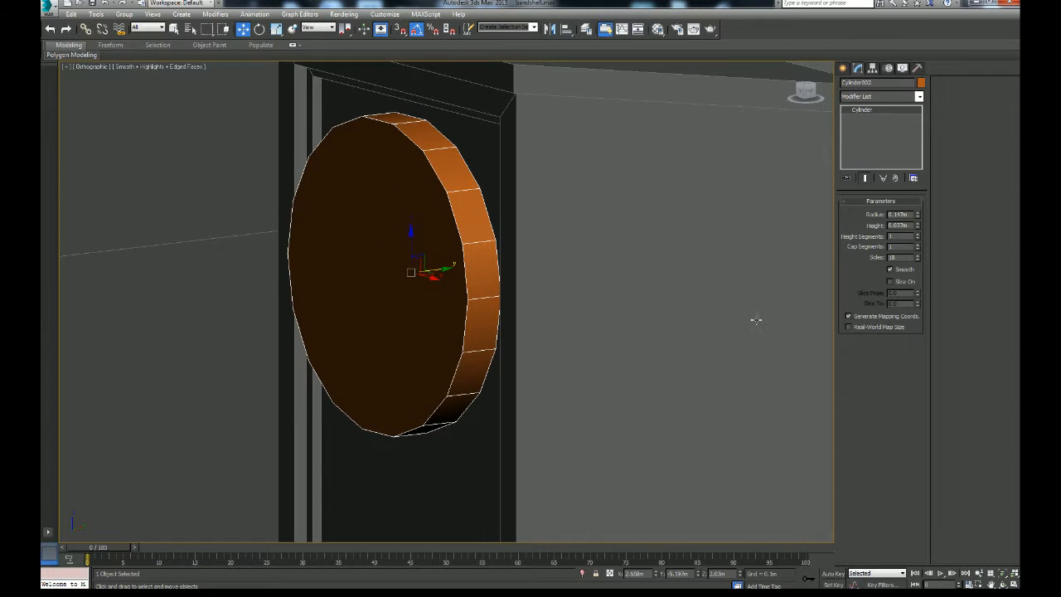
{"action": "middle_click_drag", "start_coordinate": [489, 361], "coordinate": [638, 372], "text": "alt"}
{"action": "middle_click_drag", "start_coordinate": [564, 355], "coordinate": [668, 414]}
{"action": "left_click_drag", "start_coordinate": [459, 328], "coordinate": [452, 328]}
{"action": "scroll", "coordinate": [498, 357], "scroll_direction": "down", "scroll_amount": 3}
{"action": "middle_click_drag", "start_coordinate": [513, 360], "coordinate": [436, 352]}
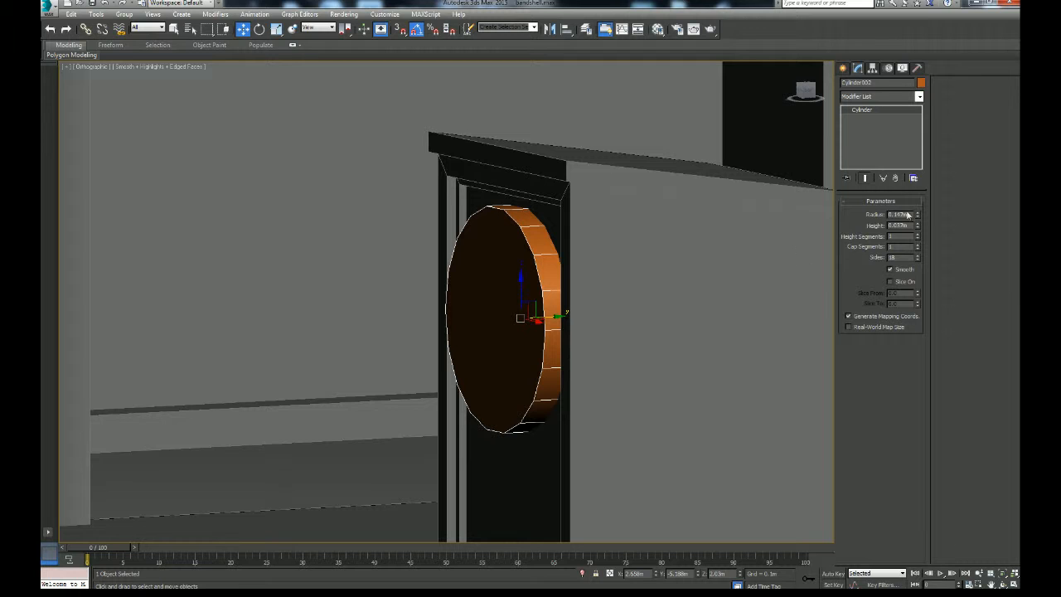
Convert the cylinder to an editable poly and delete its back cap polygon facing the speaker box.
{"action": "right_click", "coordinate": [916, 143]}
{"action": "left_click", "coordinate": [948, 218]}
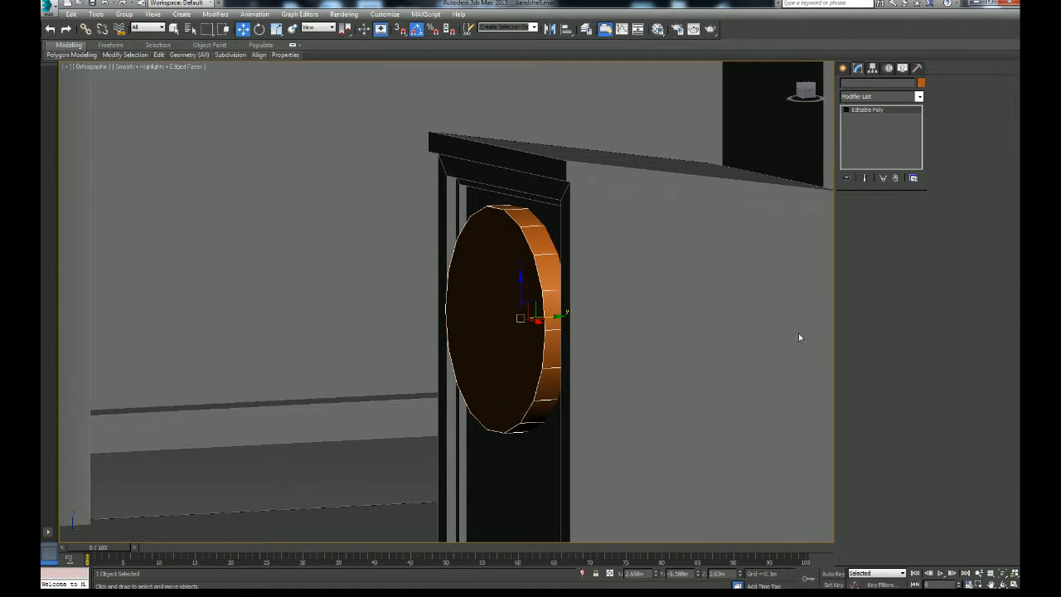
{"action": "key", "text": "4"}
{"action": "middle_click_drag", "start_coordinate": [652, 347], "coordinate": [591, 345], "text": "alt"}
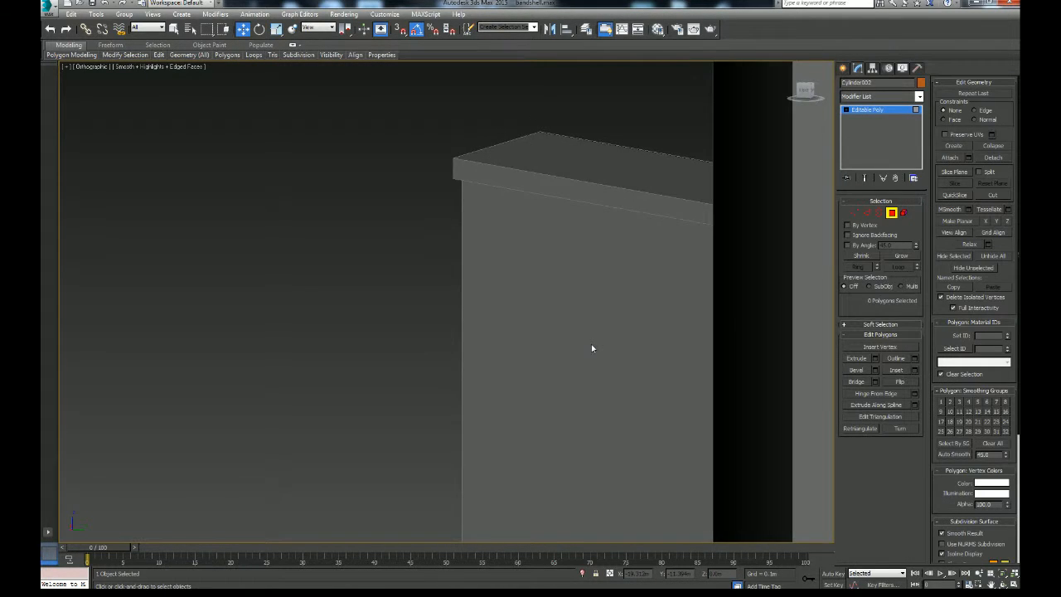
{"action": "key", "text": "F3"}
{"action": "left_click", "coordinate": [554, 310]}
{"action": "key", "text": "Delete"}
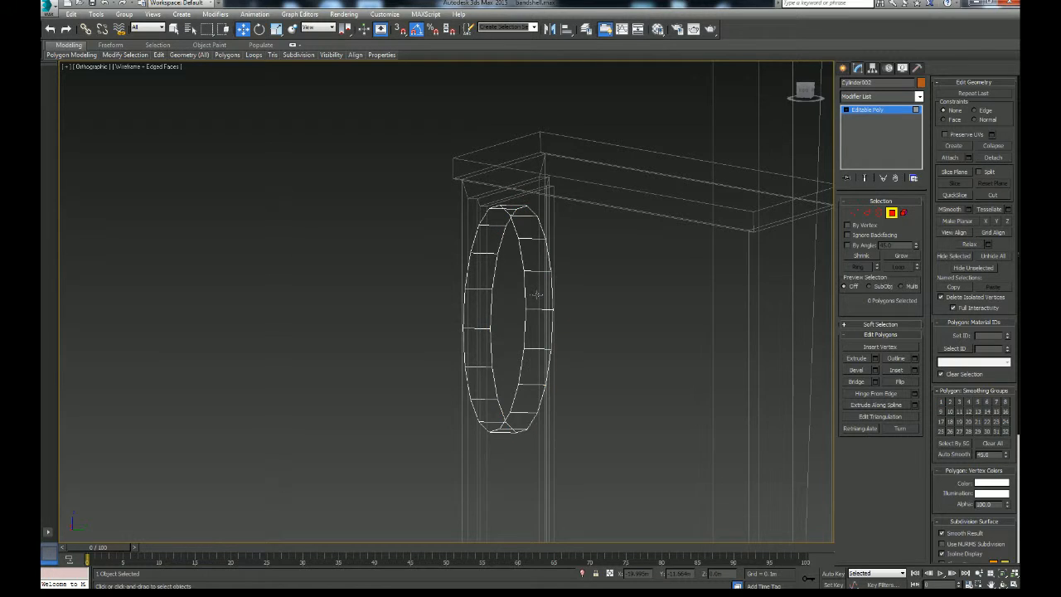
{"action": "key", "text": "F3"}
{"action": "middle_click_drag", "start_coordinate": [541, 324], "coordinate": [664, 333], "text": "alt"}
{"action": "scroll", "coordinate": [663, 333], "scroll_direction": "down", "scroll_amount": 4}
{"action": "left_click", "coordinate": [892, 214]}
Rename the tripod stand object as so_speakers.
{"action": "middle_click_drag", "start_coordinate": [695, 403], "coordinate": [628, 336], "text": "alt"}
{"action": "scroll", "coordinate": [652, 421], "scroll_direction": "down", "scroll_amount": 4}
{"action": "left_click", "coordinate": [595, 463]}
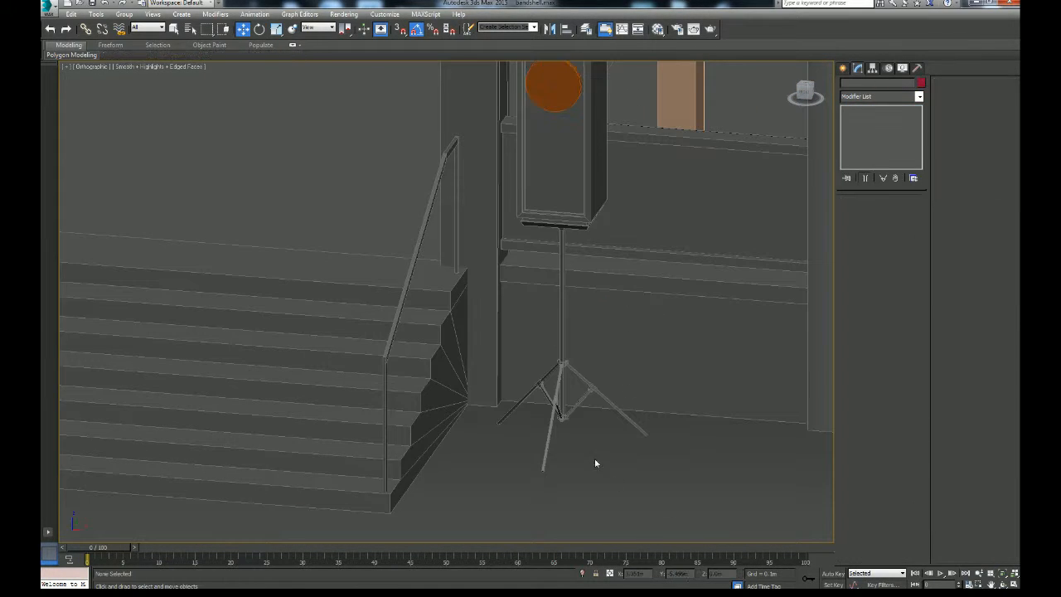
{"action": "left_click", "coordinate": [175, 29]}
{"action": "left_click", "coordinate": [563, 418]}
{"action": "middle_click_drag", "start_coordinate": [590, 404], "coordinate": [526, 454]}
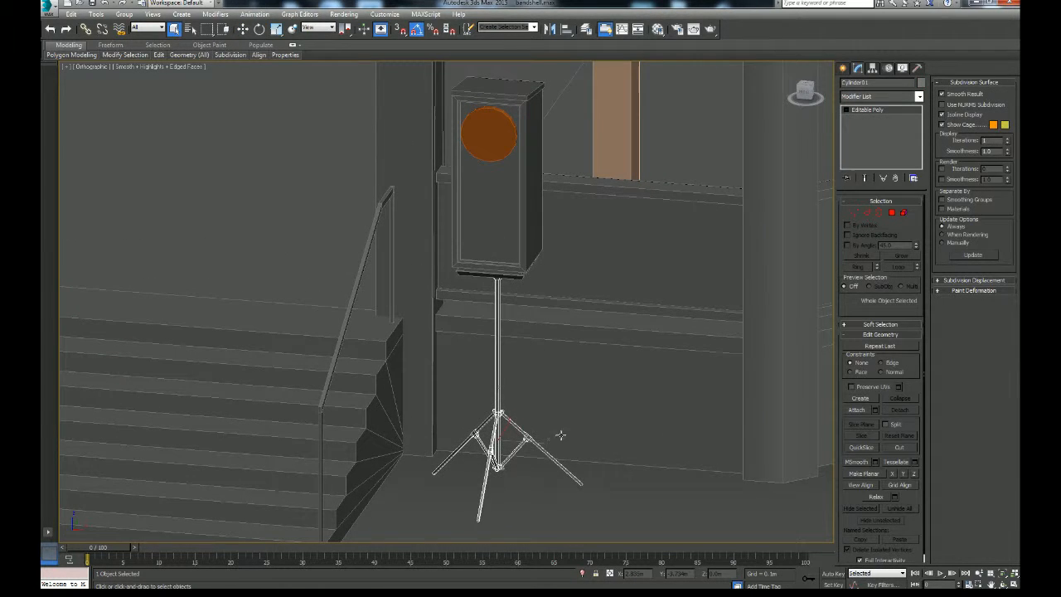
{"action": "left_click_drag", "start_coordinate": [874, 83], "coordinate": [832, 85]}
{"action": "type", "text": "pol"}
{"action": "key", "text": "BackSpace"}
{"action": "middle_click_drag", "start_coordinate": [630, 484], "coordinate": [603, 469], "text": "alt"}
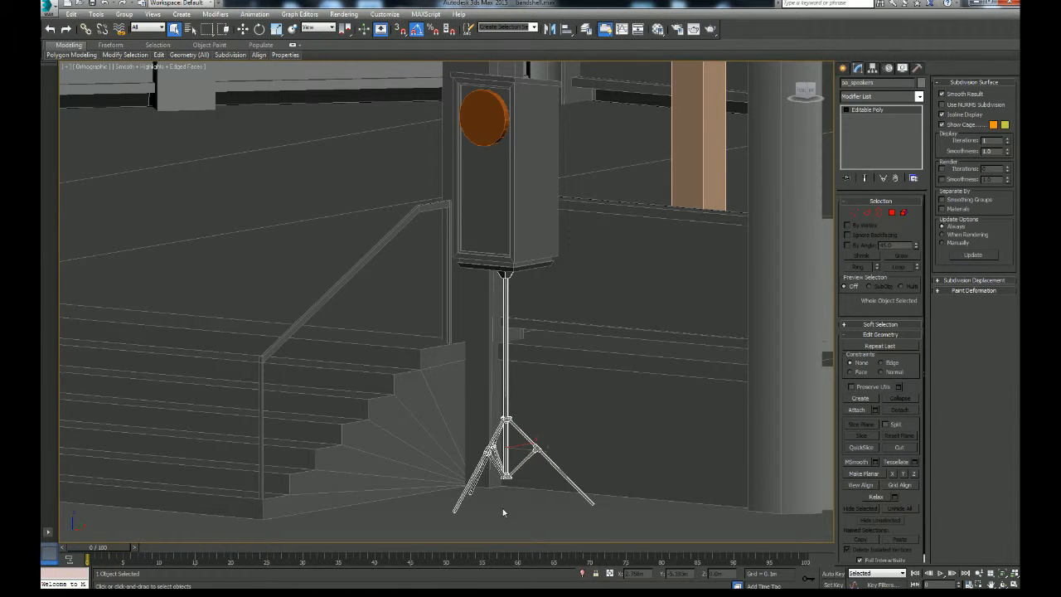
Move only the stand's pivot down to the ground by setting its absolute Z to 0.
{"action": "left_click", "coordinate": [242, 29]}
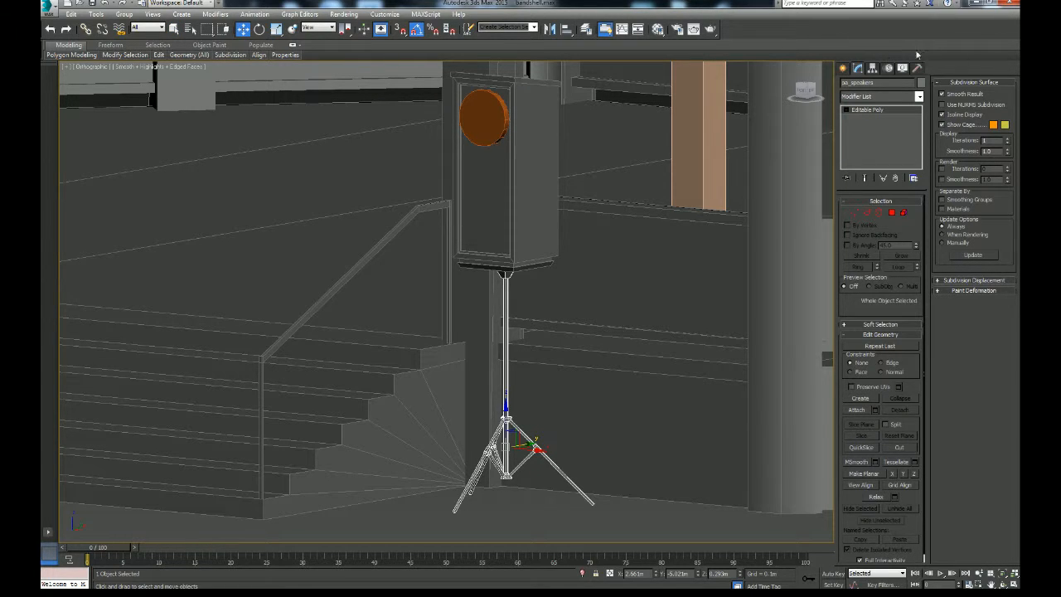
{"action": "left_click", "coordinate": [873, 68]}
{"action": "left_click", "coordinate": [886, 134]}
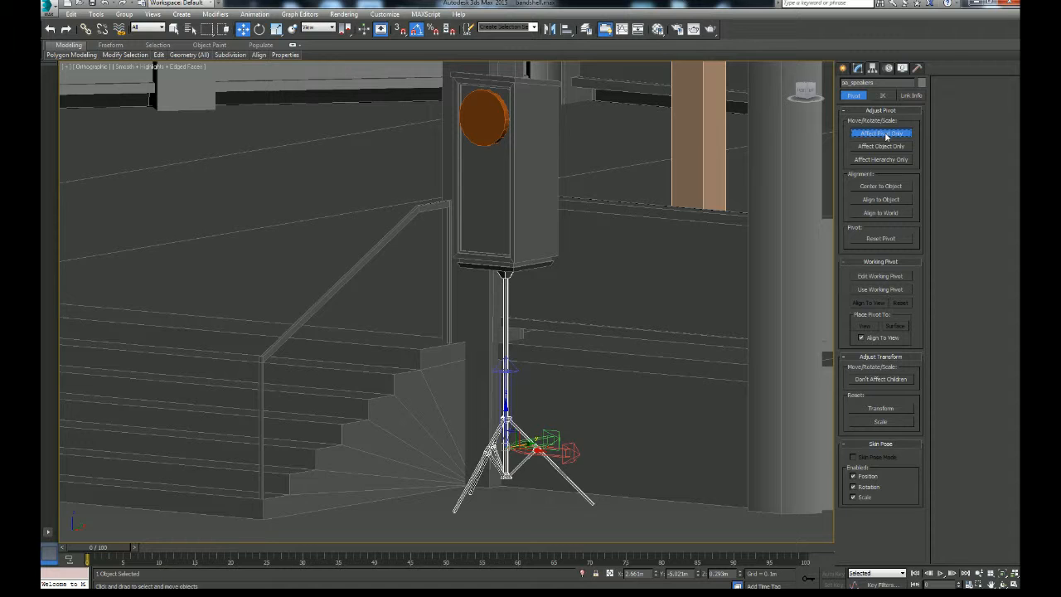
{"action": "right_click", "coordinate": [243, 29]}
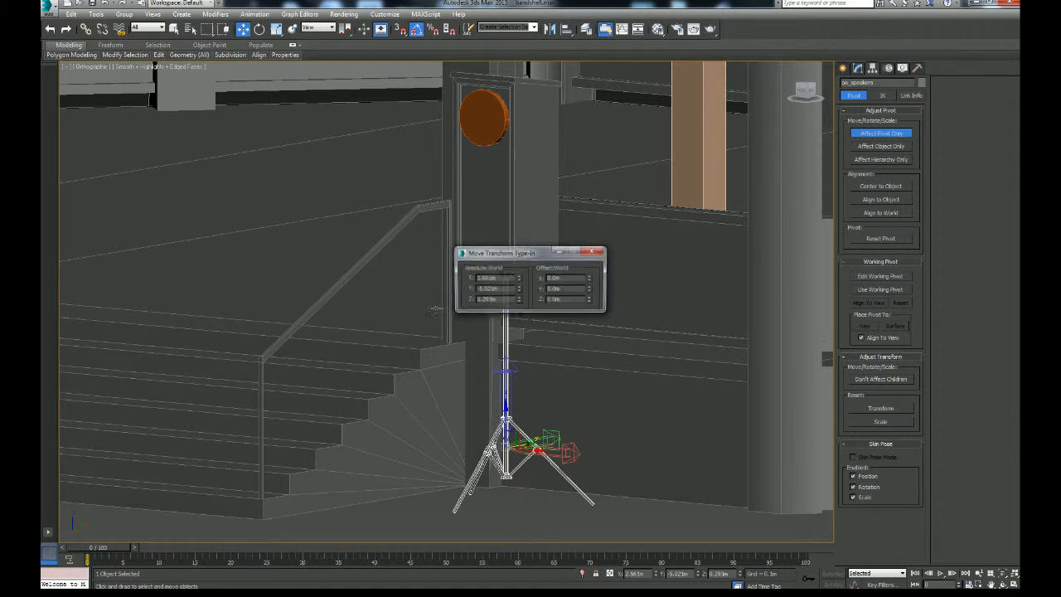
{"action": "left_click_drag", "start_coordinate": [503, 300], "coordinate": [395, 304]}
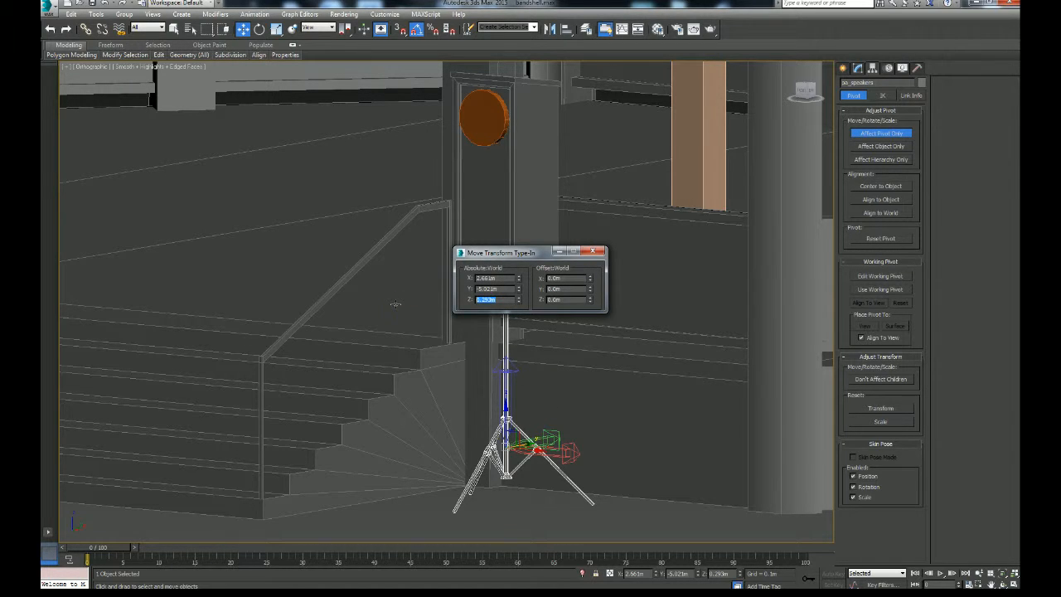
{"action": "type", "text": "0"}
{"action": "key", "text": "Return"}
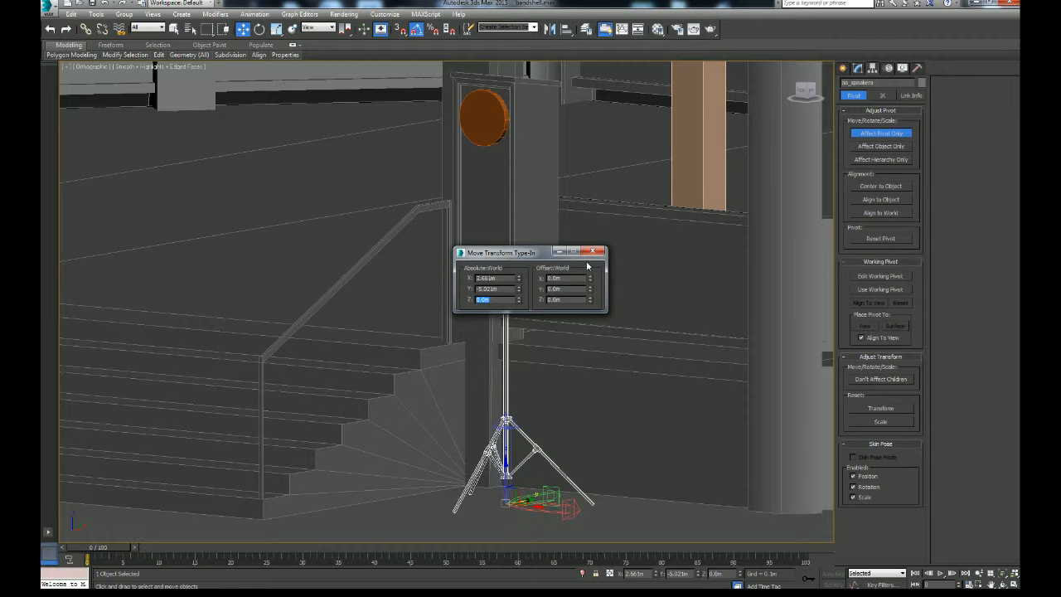
{"action": "left_click", "coordinate": [592, 250]}
{"action": "left_click", "coordinate": [863, 135]}
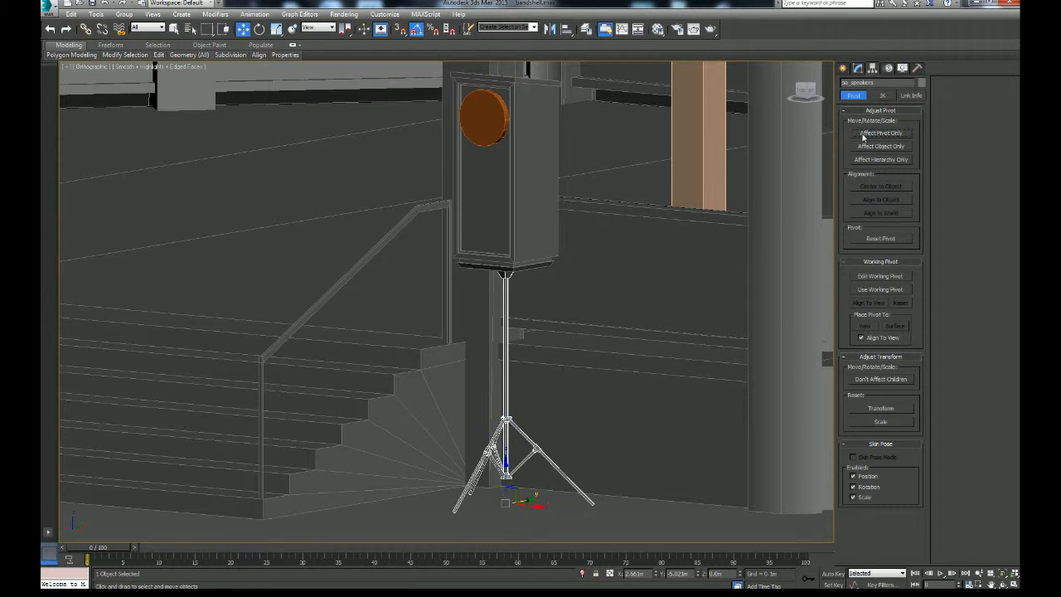
Attach the speaker box and the round cylinder to the tripod stand object.
{"action": "middle_click_drag", "start_coordinate": [641, 317], "coordinate": [625, 290]}
{"action": "middle_click_drag", "start_coordinate": [570, 352], "coordinate": [193, 83], "text": "alt"}
{"action": "left_click", "coordinate": [174, 29]}
{"action": "middle_click_drag", "start_coordinate": [375, 232], "coordinate": [340, 313]}
{"action": "left_click", "coordinate": [857, 67]}
{"action": "left_click", "coordinate": [857, 410]}
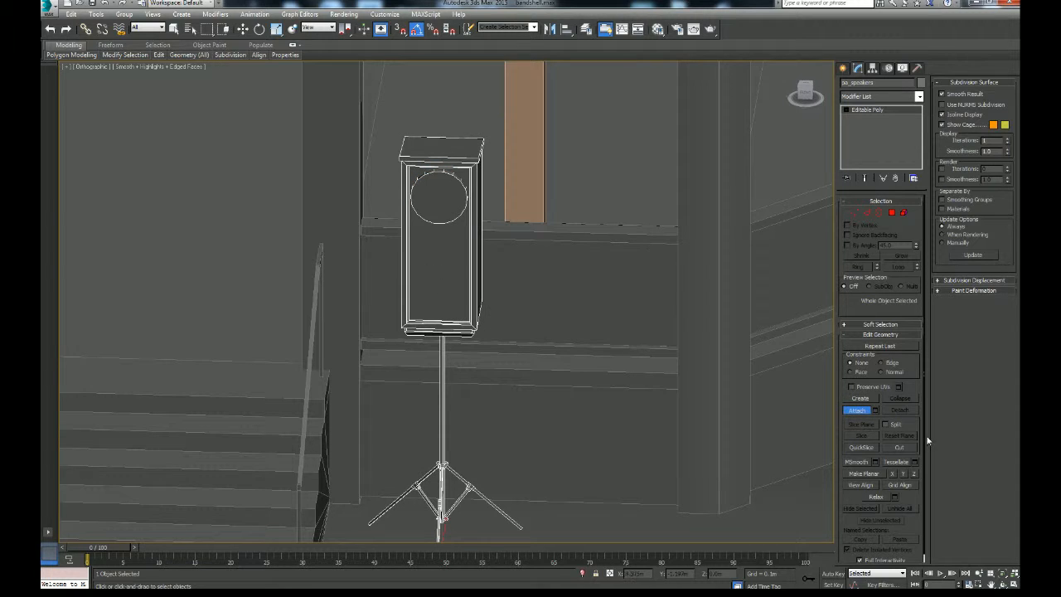
{"action": "left_click", "coordinate": [862, 412]}
Bevel the round driver's front polygon with height 0 and outline about -0.017 m to form a flat rim.
{"action": "middle_click_drag", "start_coordinate": [497, 398], "coordinate": [695, 391], "text": "alt"}
{"action": "scroll", "coordinate": [680, 388], "scroll_direction": "up", "scroll_amount": 4}
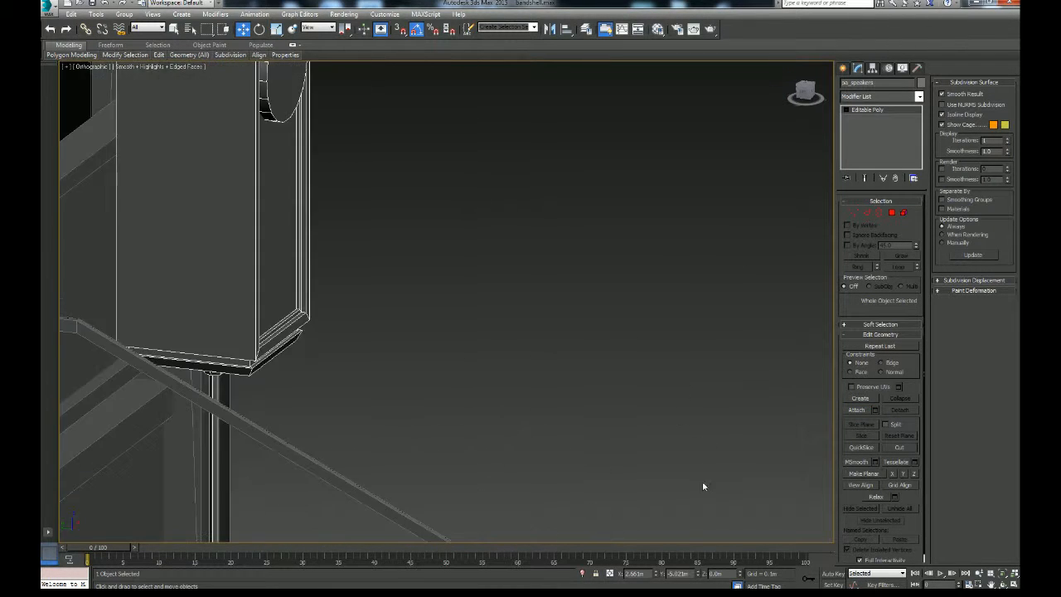
{"action": "middle_click_drag", "start_coordinate": [580, 287], "coordinate": [685, 404]}
{"action": "scroll", "coordinate": [655, 405], "scroll_direction": "up", "scroll_amount": 3}
{"action": "left_click", "coordinate": [891, 213]}
{"action": "middle_click_drag", "start_coordinate": [700, 242], "coordinate": [525, 289], "text": "alt"}
{"action": "left_click", "coordinate": [383, 248]}
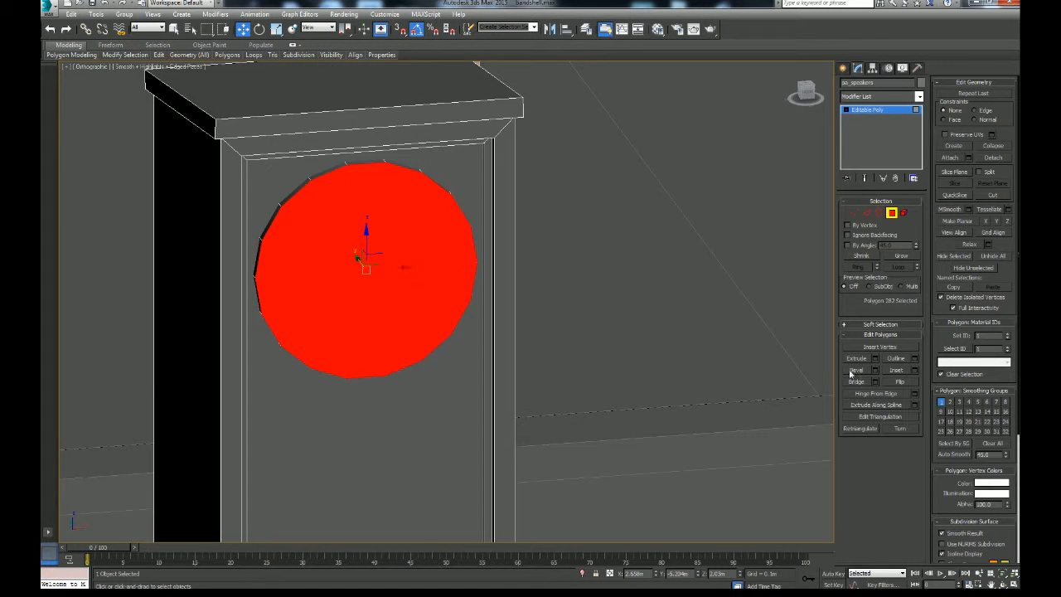
{"action": "left_click", "coordinate": [876, 370]}
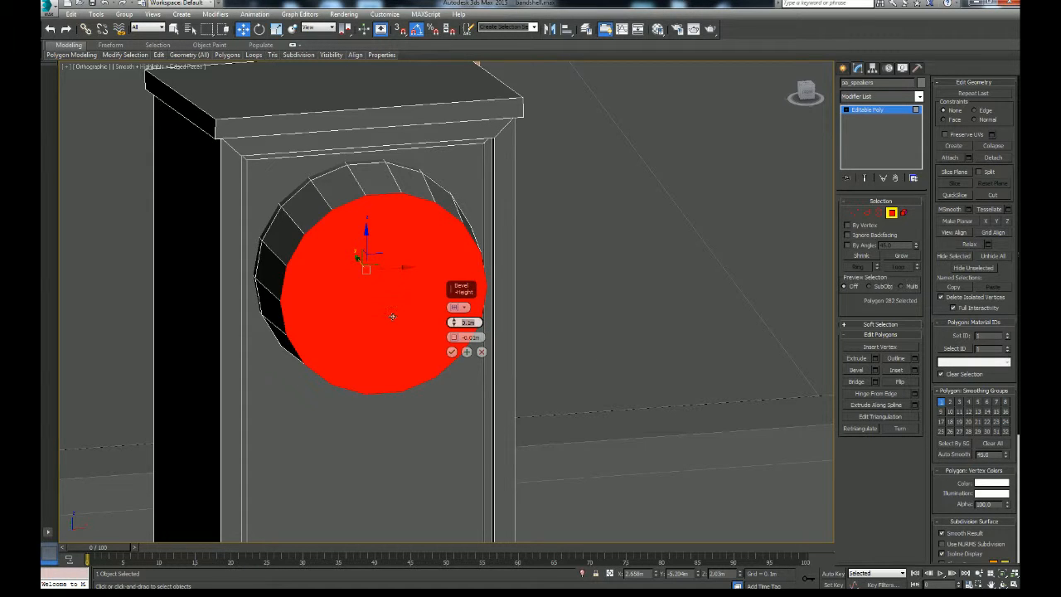
{"action": "middle_click_drag", "start_coordinate": [401, 364], "coordinate": [398, 352]}
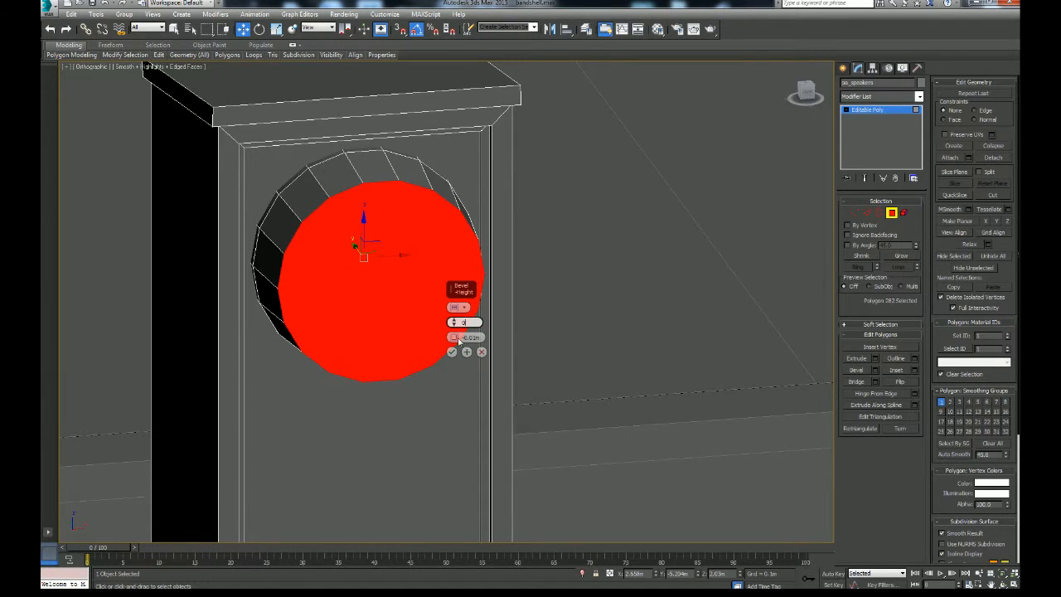
{"action": "left_click_drag", "start_coordinate": [458, 341], "coordinate": [454, 338]}
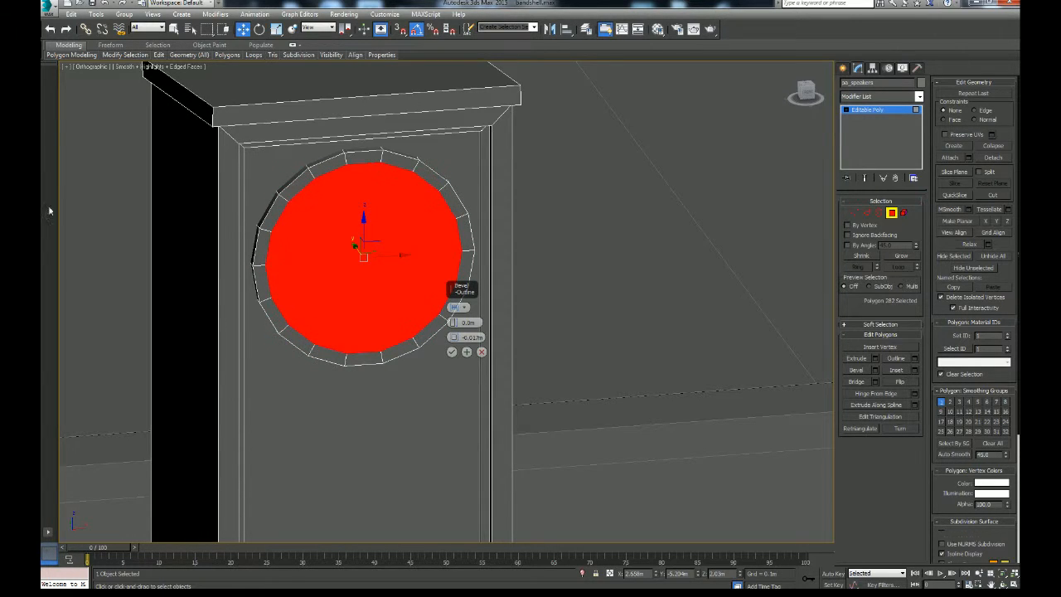
{"action": "left_click", "coordinate": [467, 352]}
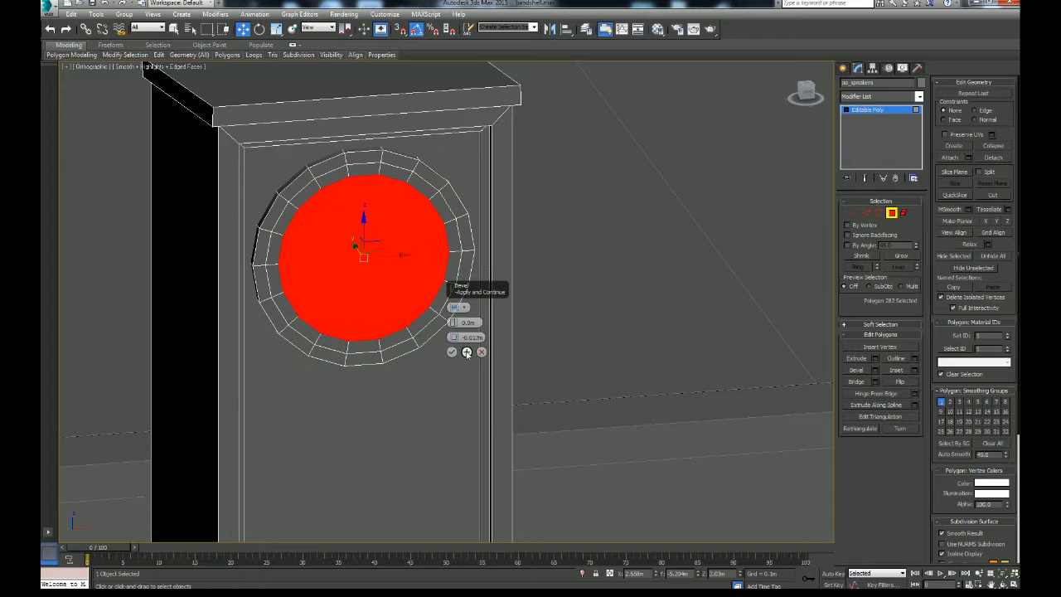
Bevel the polygon inside the rim inward with outline about -0.09 m and a slight negative height to form the speaker cone.
{"action": "left_click_drag", "start_coordinate": [453, 337], "coordinate": [467, 398]}
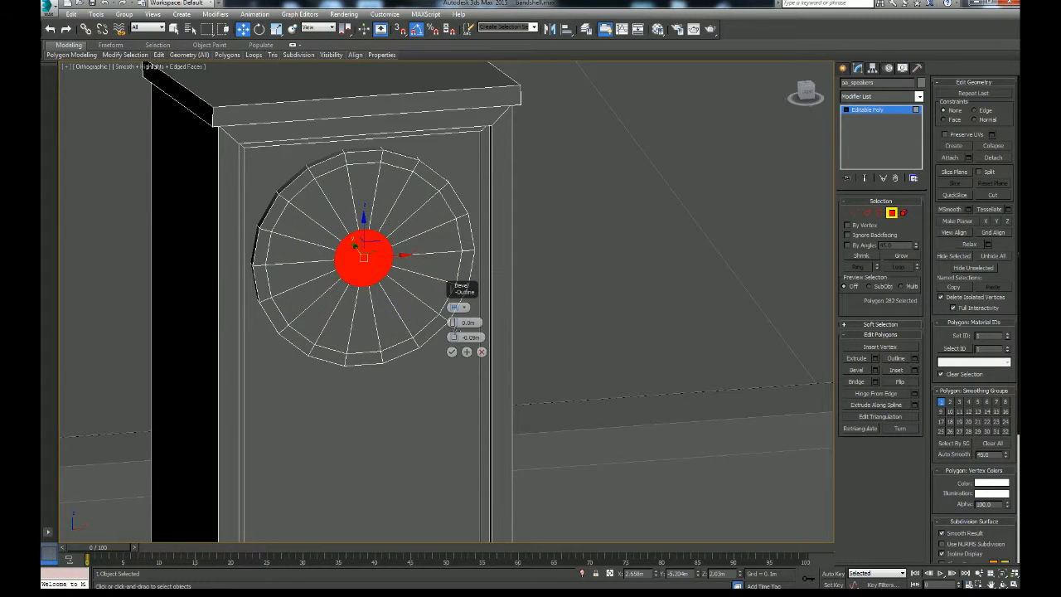
{"action": "left_click_drag", "start_coordinate": [453, 322], "coordinate": [457, 335]}
{"action": "left_click", "coordinate": [452, 352]}
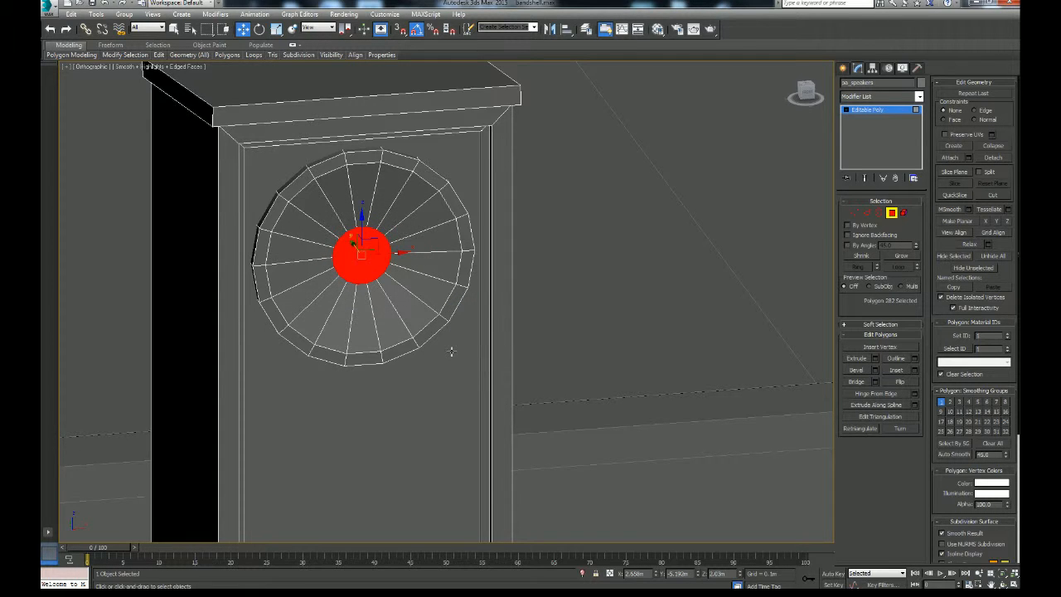
Ring-select the cone's radial edges and connect them with 1 segment, slid toward the centre at 44.
{"action": "mouse_move", "coordinate": [474, 329]}
{"action": "middle_mouse_down", "text": "alt"}
{"action": "mouse_move", "coordinate": [539, 320]}
{"action": "mouse_move", "coordinate": [464, 317]}
{"action": "middle_mouse_up", "text": "alt"}
{"action": "middle_click_drag", "start_coordinate": [465, 317], "coordinate": [509, 343]}
{"action": "scroll", "coordinate": [508, 341], "scroll_direction": "up", "scroll_amount": 3}
{"action": "middle_click_drag", "start_coordinate": [391, 296], "coordinate": [446, 313]}
{"action": "left_click", "coordinate": [866, 213]}
{"action": "left_click", "coordinate": [463, 239]}
{"action": "key", "text": "alt+r"}
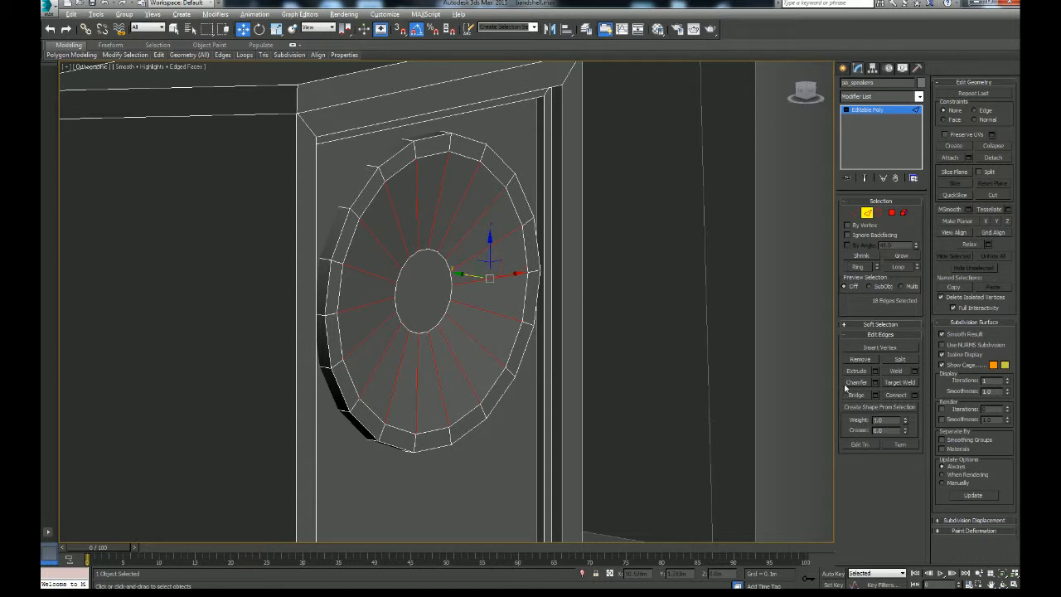
{"action": "left_click", "coordinate": [913, 395]}
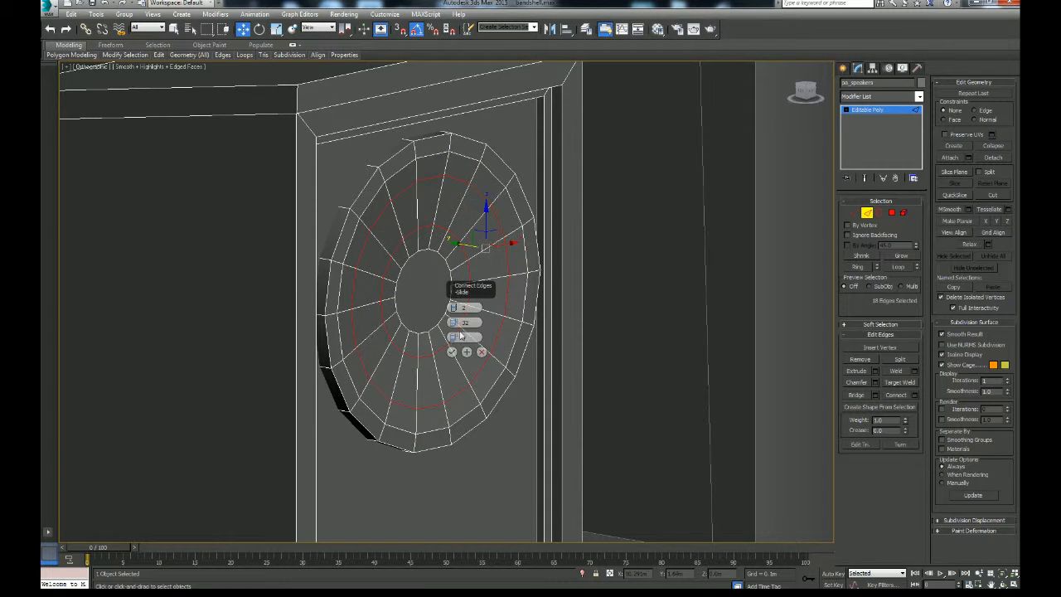
{"action": "left_click_drag", "start_coordinate": [454, 328], "coordinate": [452, 313]}
{"action": "left_click_drag", "start_coordinate": [461, 262], "coordinate": [460, 247]}
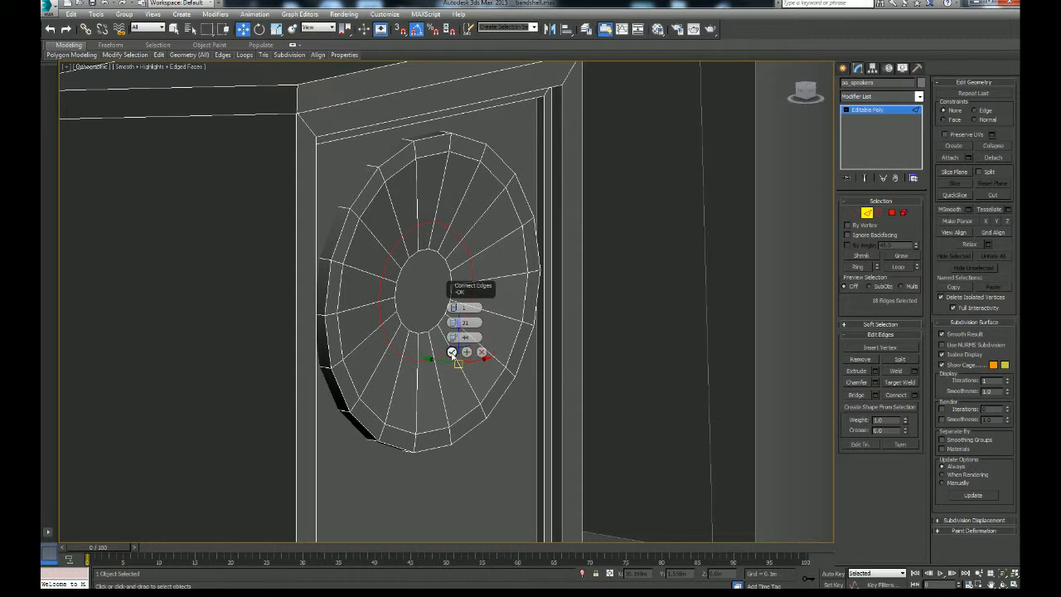
{"action": "left_click", "coordinate": [452, 352]}
Pull the driver's central polygon outward along Y to form a raised dust cap.
{"action": "left_click", "coordinate": [891, 212]}
{"action": "left_click", "coordinate": [427, 282]}
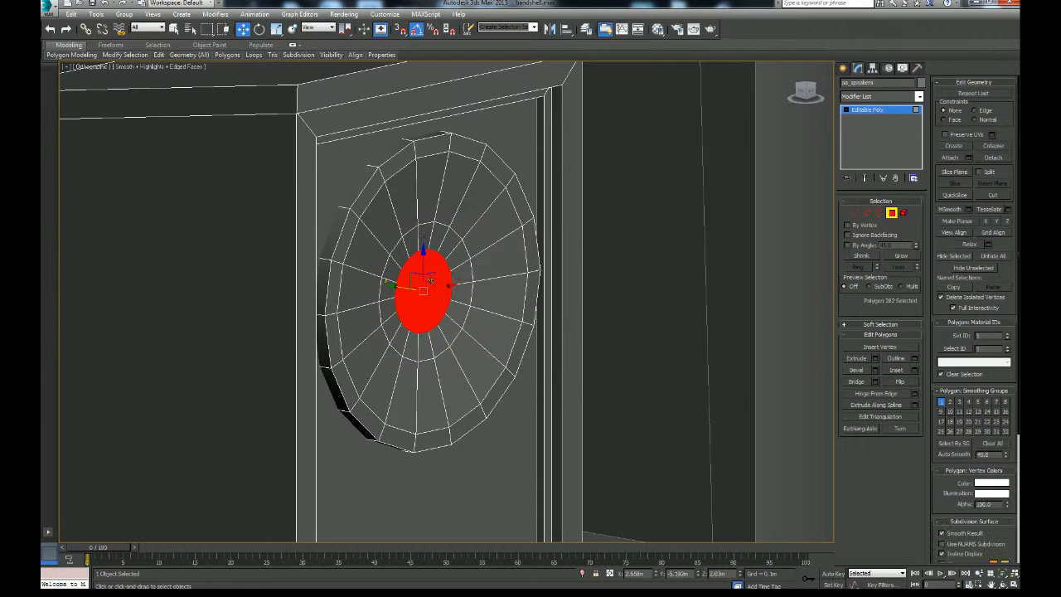
{"action": "left_click_drag", "start_coordinate": [399, 287], "coordinate": [415, 287]}
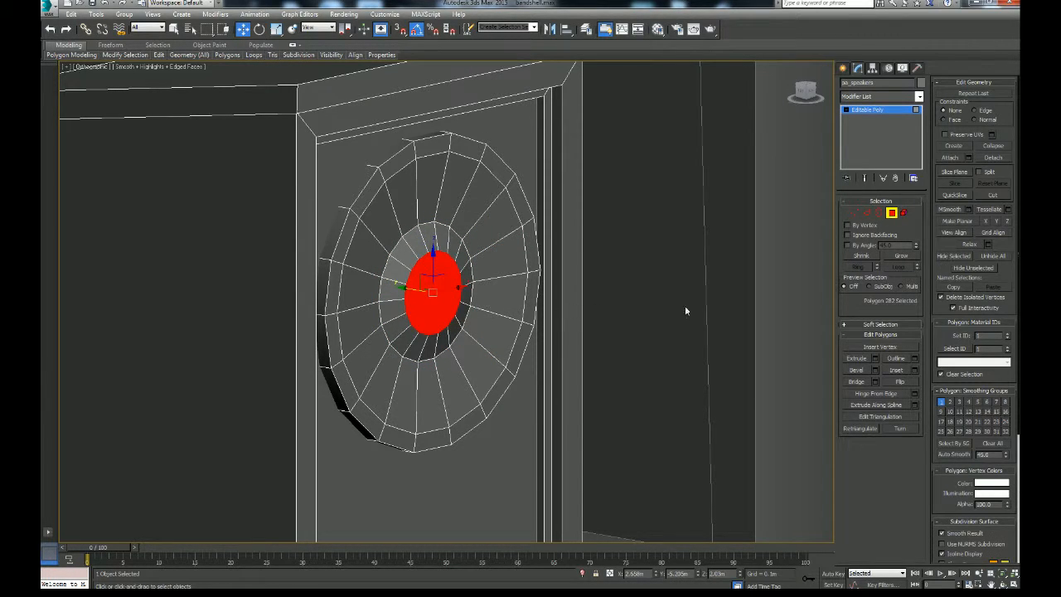
{"action": "left_click", "coordinate": [757, 299]}
{"action": "key", "text": "F4"}
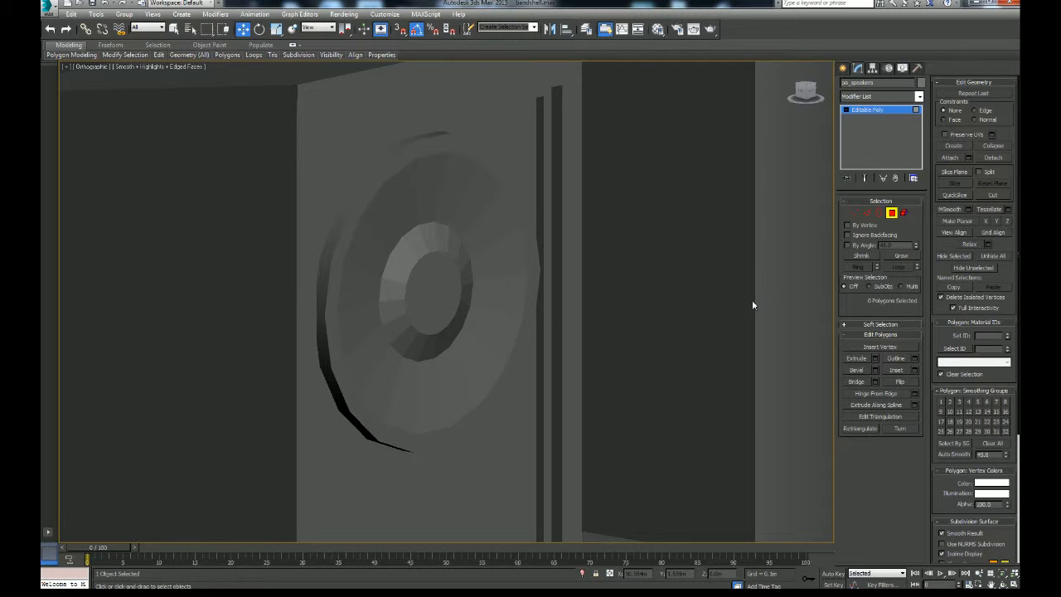
{"action": "key", "text": "F4"}
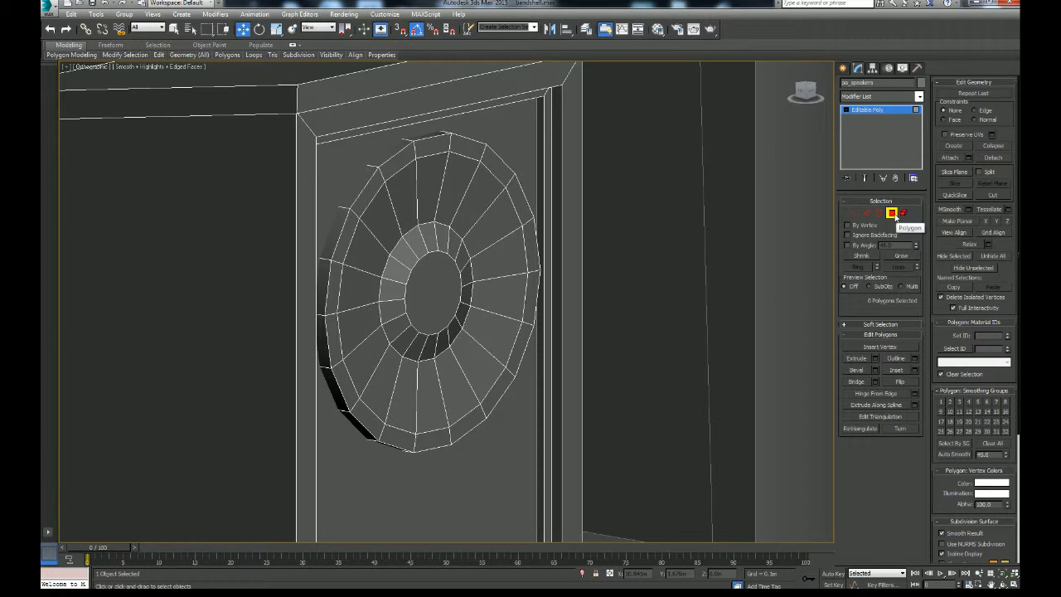
Grow the selection to the whole dust cap, assign it smoothing group 1 and scale it down uniformly.
{"action": "left_click", "coordinate": [440, 295]}
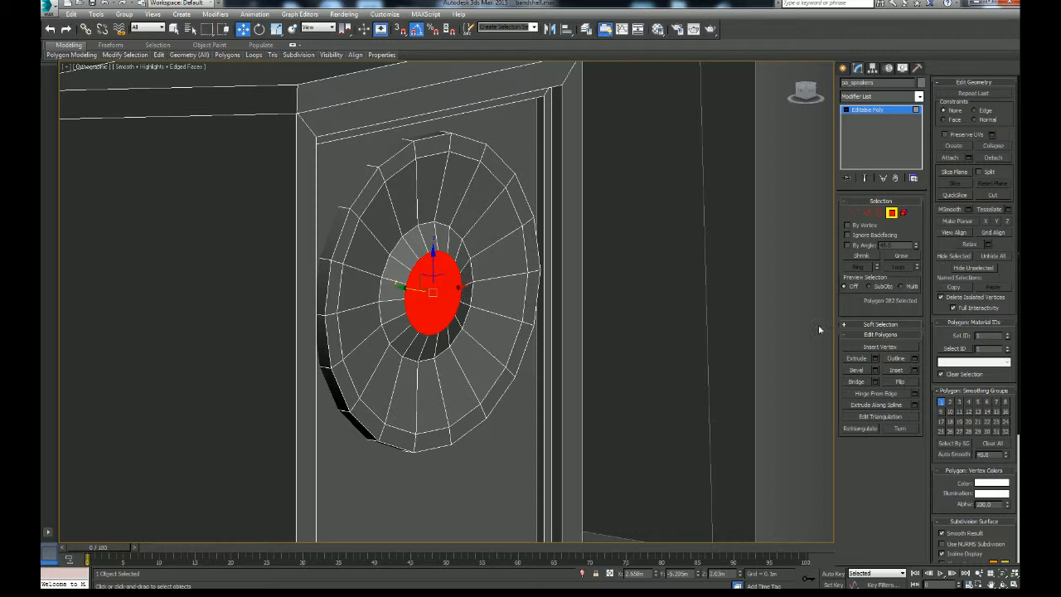
{"action": "left_click", "coordinate": [901, 256]}
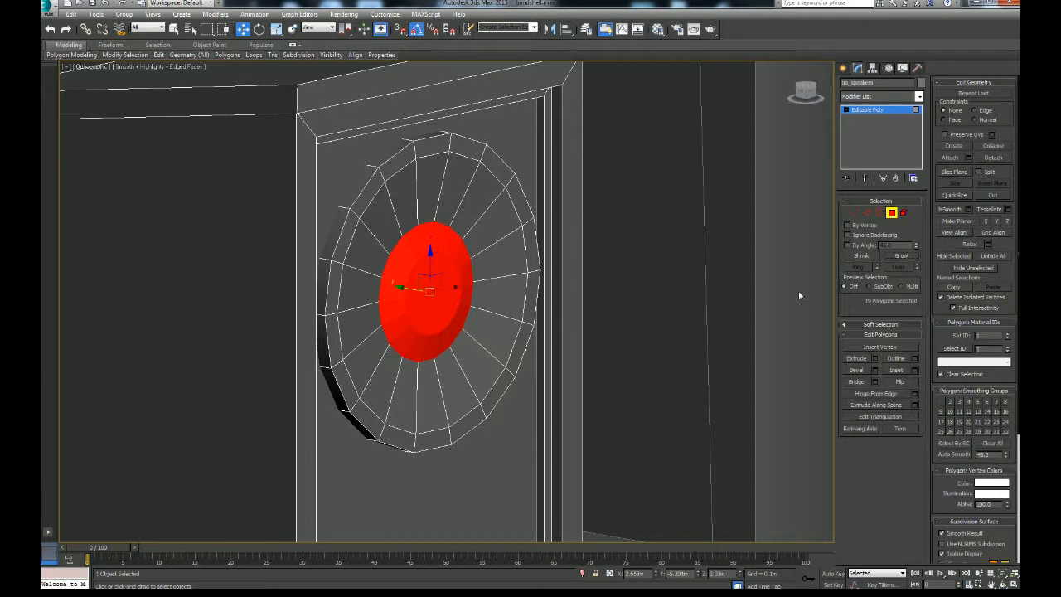
{"action": "left_click", "coordinate": [277, 29]}
{"action": "left_click_drag", "start_coordinate": [421, 246], "coordinate": [417, 286]}
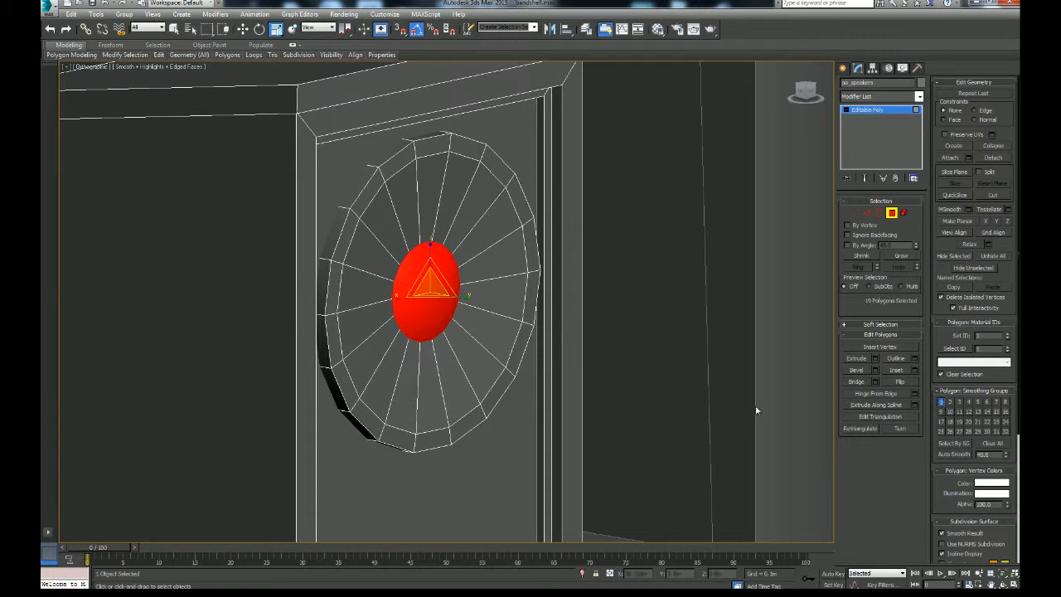
{"action": "left_click", "coordinate": [782, 407]}
Ring-select the radial edges between dust cap and rim and connect them with 2 segments at slide -1.
{"action": "middle_click_drag", "start_coordinate": [783, 412], "coordinate": [687, 415], "text": "alt"}
{"action": "key", "text": "F4"}
{"action": "middle_click_drag", "start_coordinate": [722, 331], "coordinate": [687, 351], "text": "alt"}
{"action": "scroll", "coordinate": [592, 357], "scroll_direction": "up", "scroll_amount": 5}
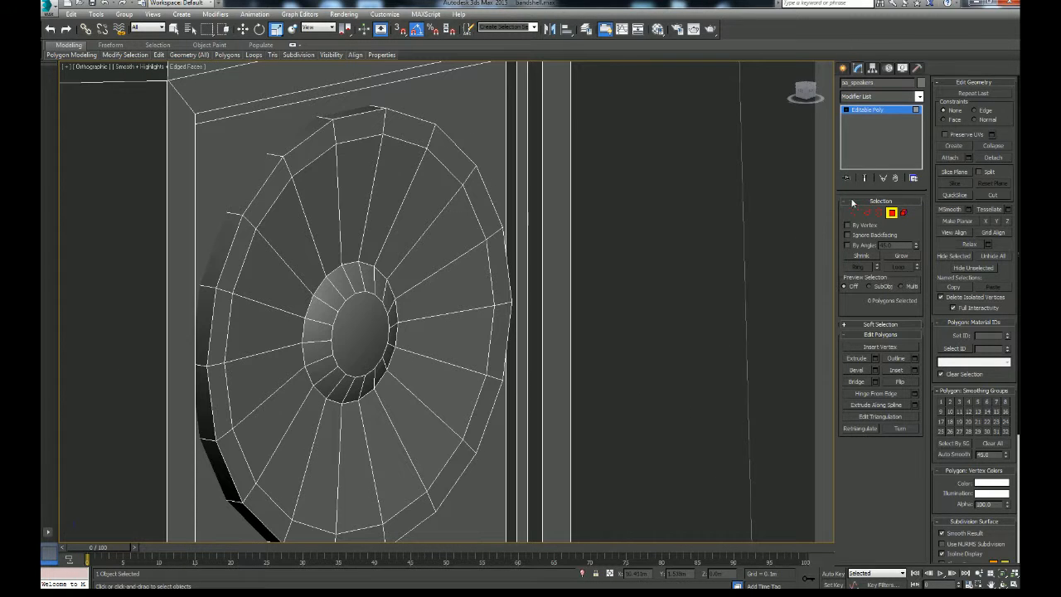
{"action": "left_click", "coordinate": [866, 212]}
{"action": "left_click", "coordinate": [429, 222]}
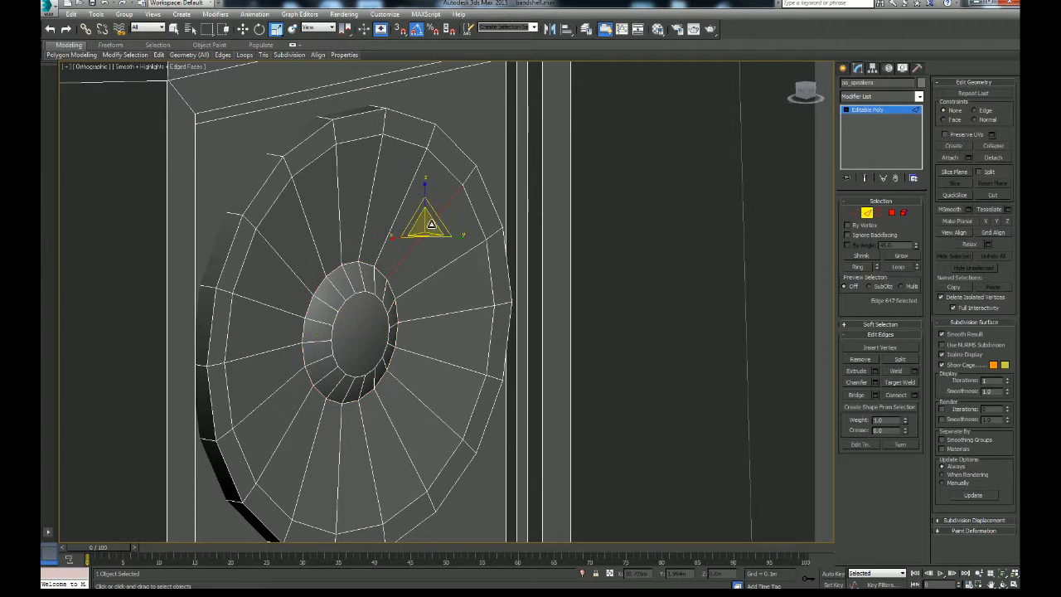
{"action": "key", "text": "alt+r"}
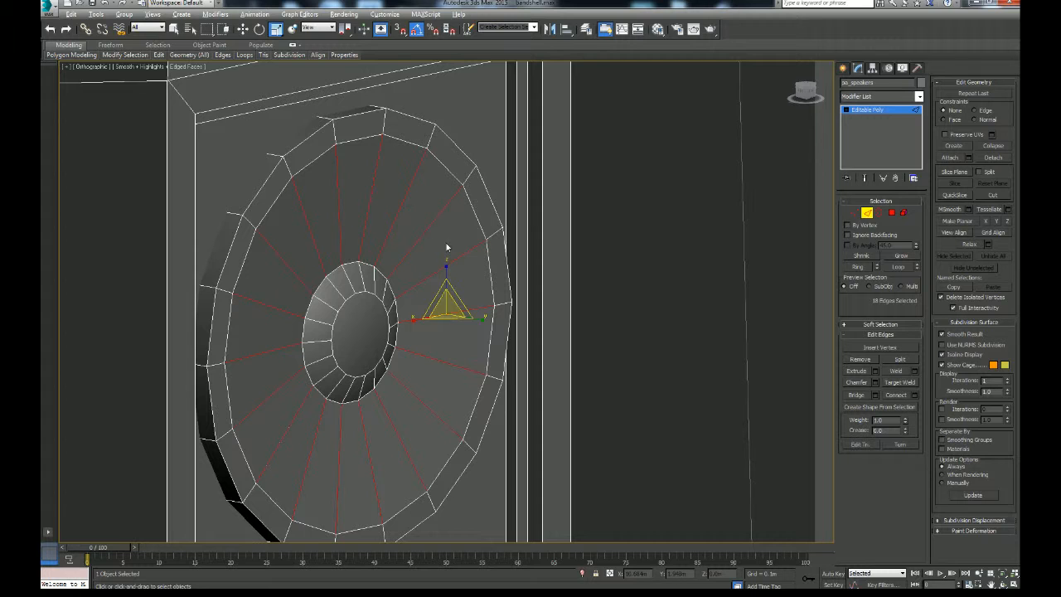
{"action": "left_click", "coordinate": [174, 30]}
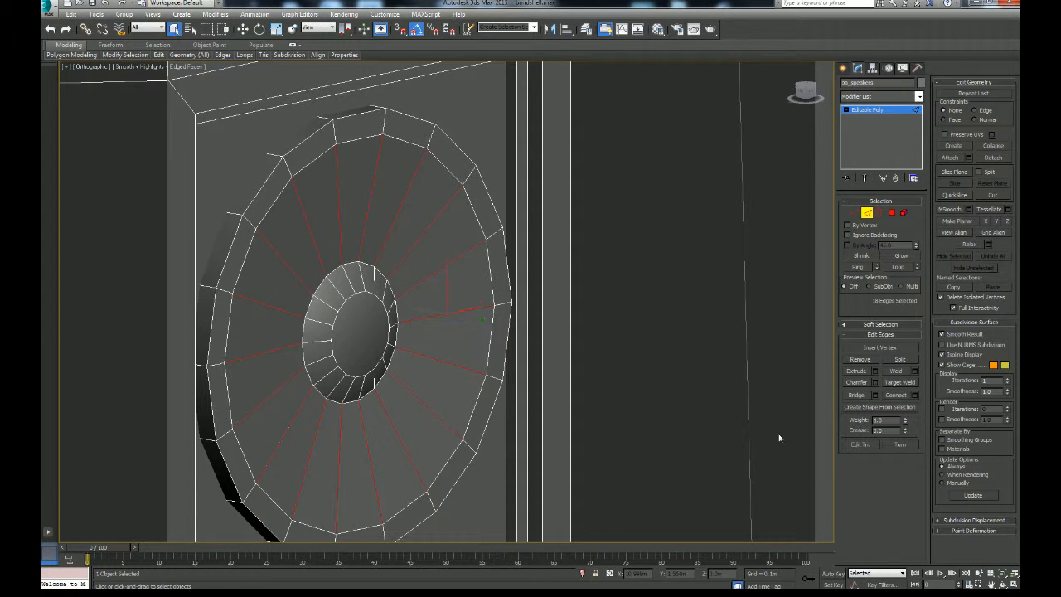
{"action": "left_click", "coordinate": [916, 395]}
{"action": "left_click", "coordinate": [453, 305]}
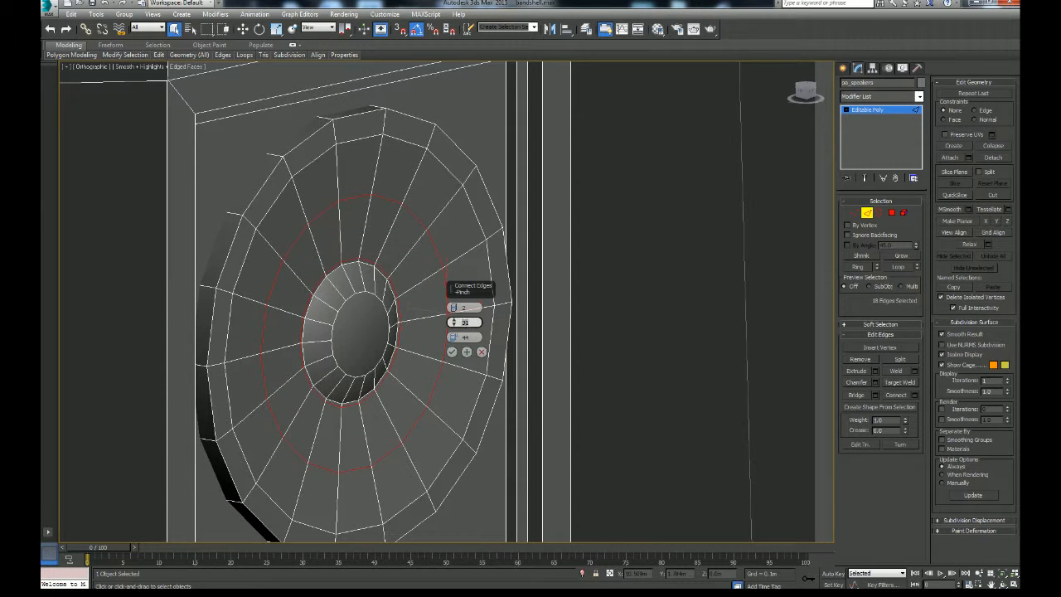
{"action": "key", "text": "Tab"}
{"action": "type", "text": "3"}
{"action": "middle_click_drag", "start_coordinate": [498, 393], "coordinate": [480, 381]}
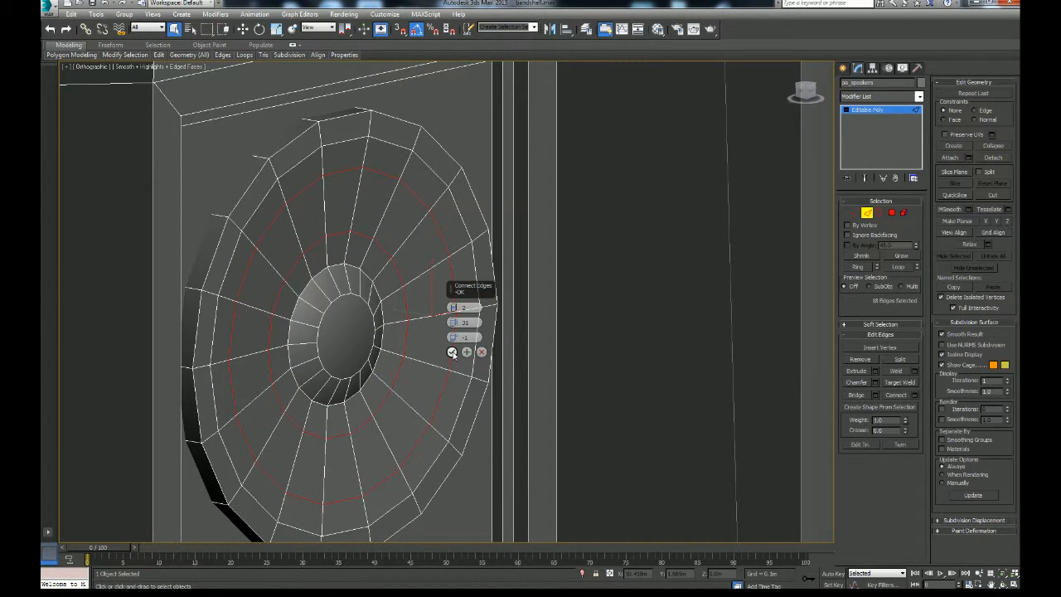
{"action": "left_click_drag", "start_coordinate": [453, 322], "coordinate": [455, 330]}
{"action": "left_click", "coordinate": [452, 352]}
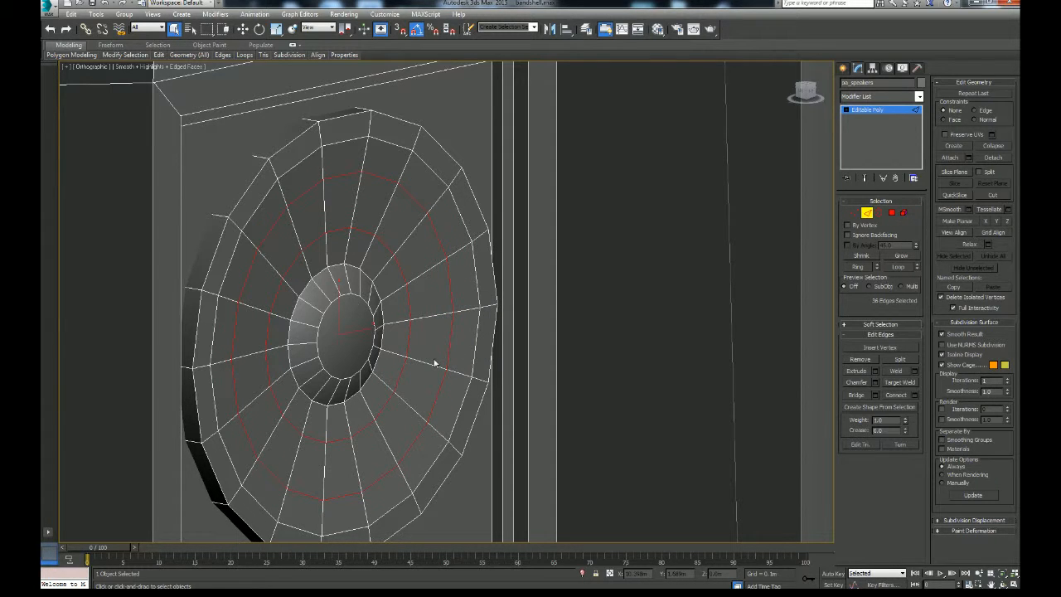
Move the two new edge loops slightly along Y into the box to give the cone a curved profile.
{"action": "left_click", "coordinate": [242, 30]}
{"action": "middle_click_drag", "start_coordinate": [344, 251], "coordinate": [382, 277], "text": "alt"}
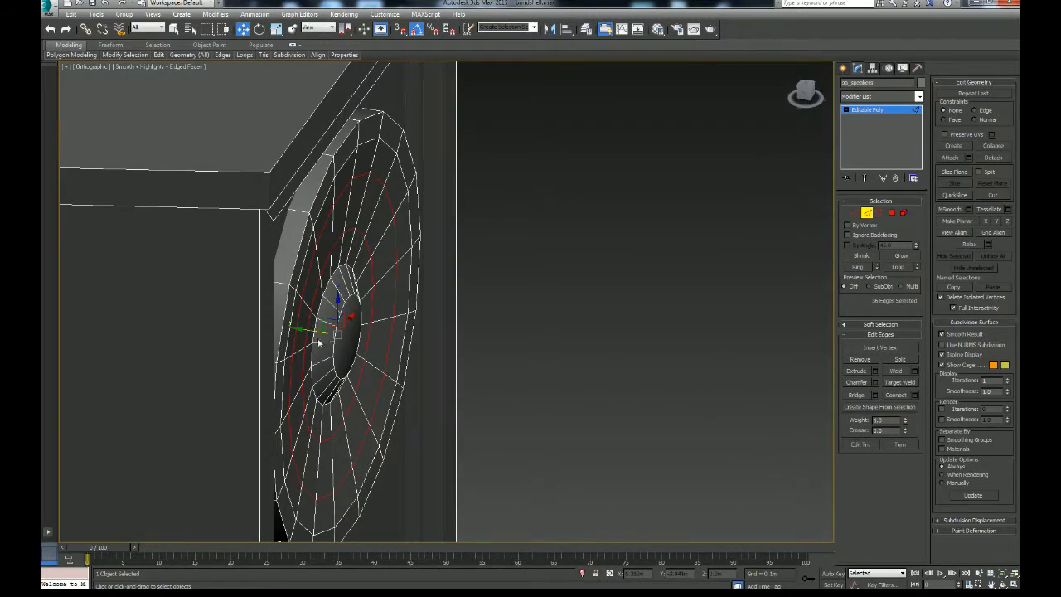
{"action": "left_click_drag", "start_coordinate": [315, 332], "coordinate": [312, 333]}
{"action": "mouse_move", "coordinate": [313, 334]}
{"action": "middle_mouse_down", "text": "alt"}
{"action": "mouse_move", "coordinate": [323, 370]}
{"action": "mouse_move", "coordinate": [249, 337]}
{"action": "mouse_move", "coordinate": [327, 340]}
{"action": "middle_mouse_up", "text": "alt"}
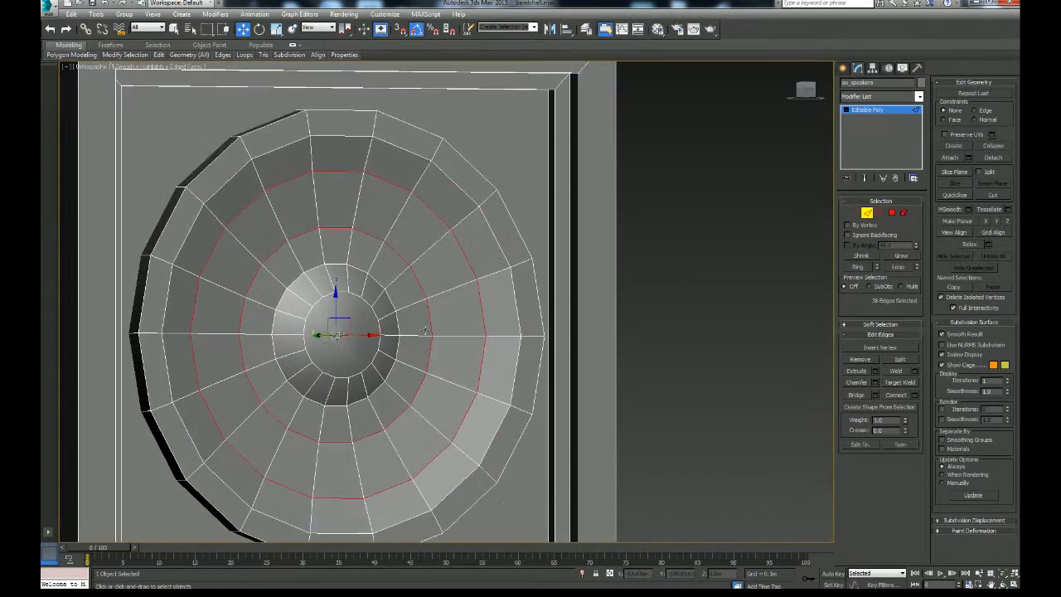
Convert the loop selection to the cone's polygons and assign them smoothing group 2.
{"action": "left_click", "coordinate": [892, 213], "text": "ctrl"}
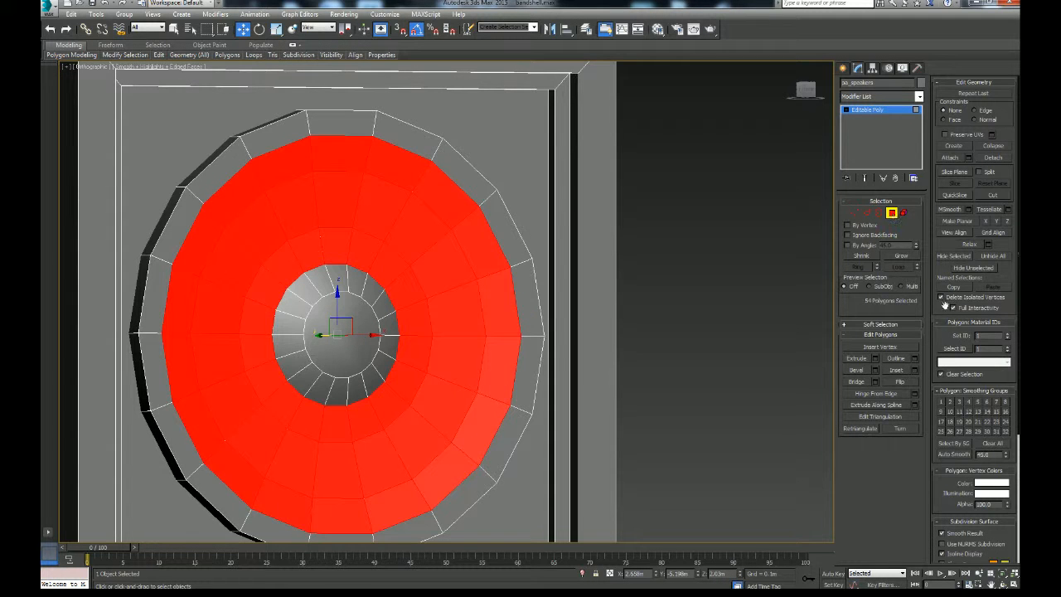
{"action": "scroll", "coordinate": [647, 331], "scroll_direction": "down", "scroll_amount": 6}
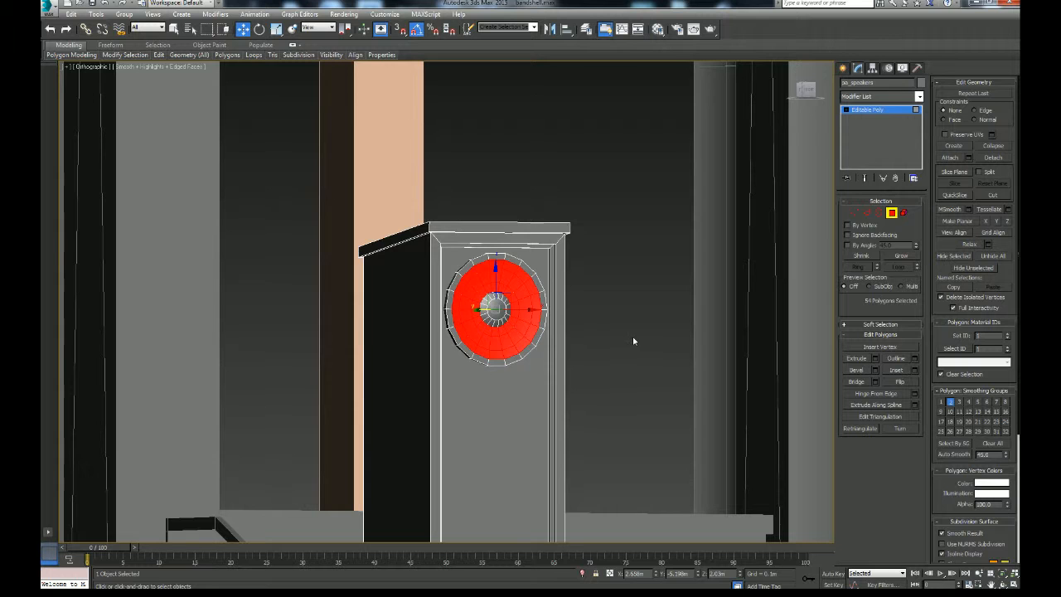
{"action": "scroll", "coordinate": [713, 328], "scroll_direction": "down", "scroll_amount": 3}
{"action": "middle_click_drag", "start_coordinate": [718, 330], "coordinate": [591, 299]}
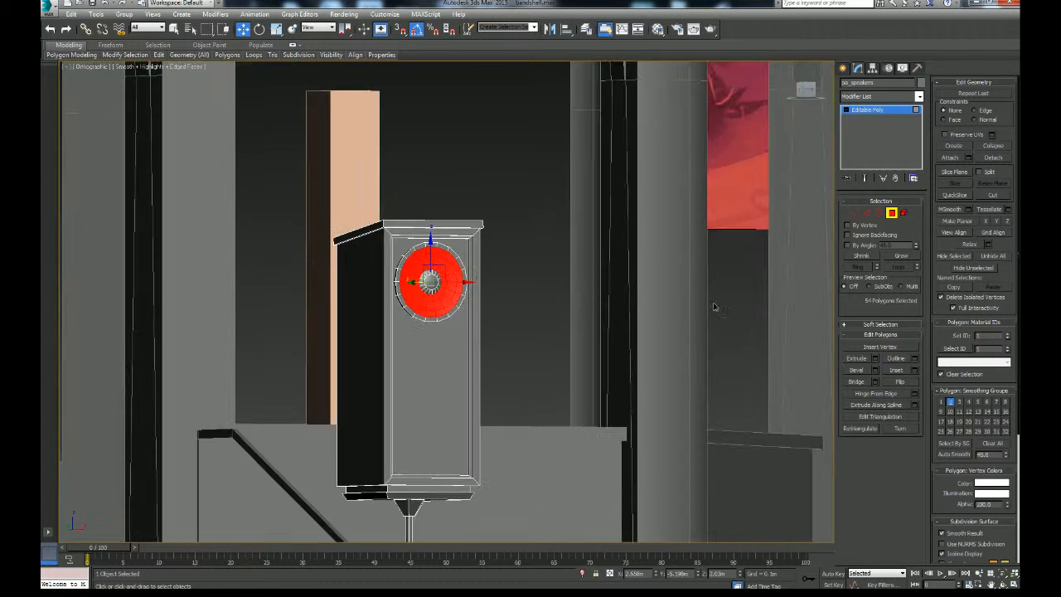
{"action": "scroll", "coordinate": [714, 307], "scroll_direction": "down", "scroll_amount": 3}
{"action": "middle_click_drag", "start_coordinate": [714, 306], "coordinate": [563, 290]}
{"action": "left_click", "coordinate": [747, 298]}
{"action": "key", "text": "F4"}
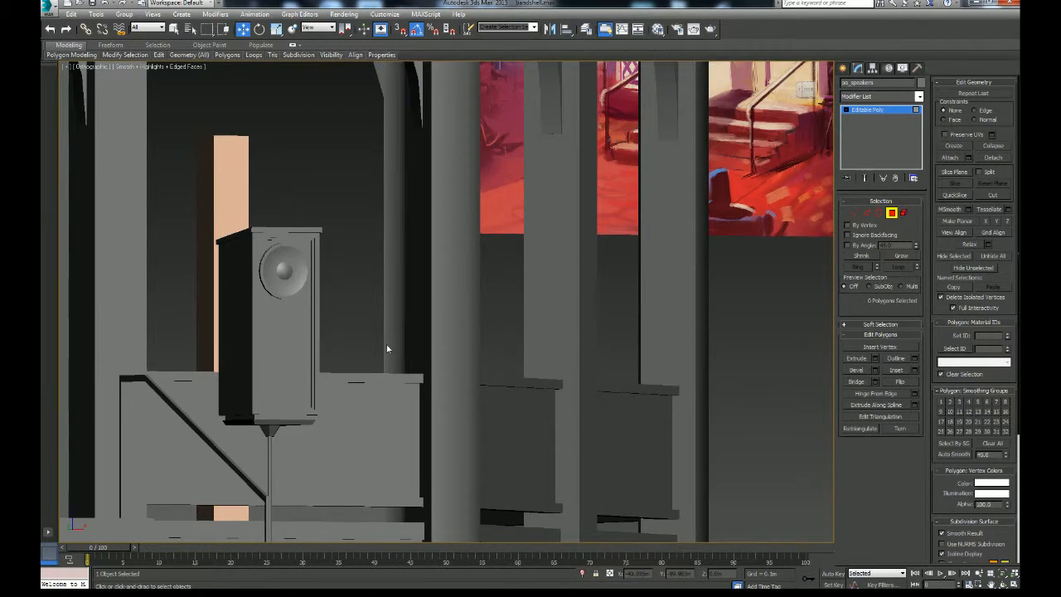
Inspect the driver's shading up close without edges and its proportions on the speaker box.
{"action": "middle_click_drag", "start_coordinate": [386, 350], "coordinate": [486, 384]}
{"action": "left_click", "coordinate": [404, 326]}
{"action": "middle_click_drag", "start_coordinate": [404, 326], "coordinate": [517, 393], "text": "alt"}
{"action": "scroll", "coordinate": [478, 366], "scroll_direction": "up", "scroll_amount": 5}
{"action": "scroll", "coordinate": [489, 385], "scroll_direction": "up", "scroll_amount": 3}
{"action": "scroll", "coordinate": [488, 384], "scroll_direction": "up", "scroll_amount": 3}
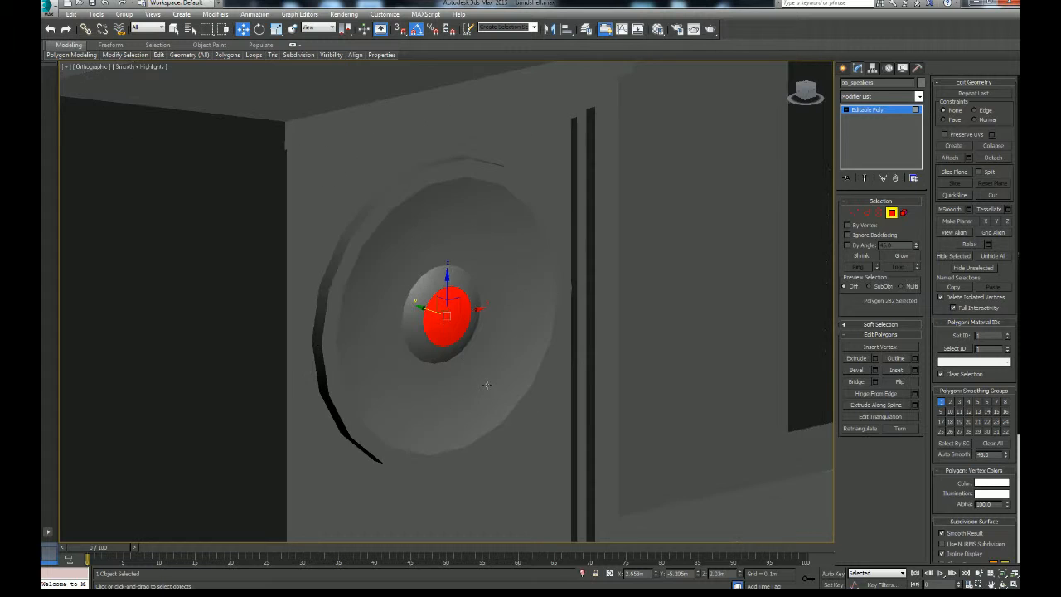
{"action": "scroll", "coordinate": [488, 385], "scroll_direction": "down", "scroll_amount": 4}
{"action": "middle_click_drag", "start_coordinate": [542, 408], "coordinate": [466, 257], "text": "alt"}
{"action": "scroll", "coordinate": [531, 397], "scroll_direction": "down", "scroll_amount": 3}
{"action": "key", "text": "F4"}
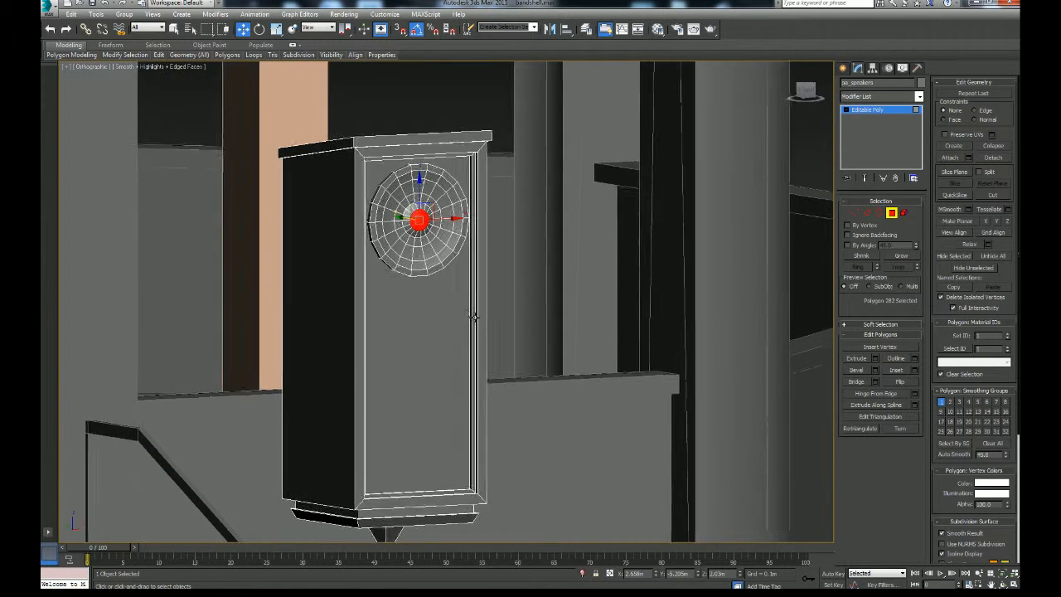
Select the round driver as an element and scale it down uniformly to about 83 percent.
{"action": "middle_click_drag", "start_coordinate": [473, 318], "coordinate": [462, 301]}
{"action": "middle_click_drag", "start_coordinate": [462, 301], "coordinate": [449, 297], "text": "alt"}
{"action": "left_click", "coordinate": [904, 212]}
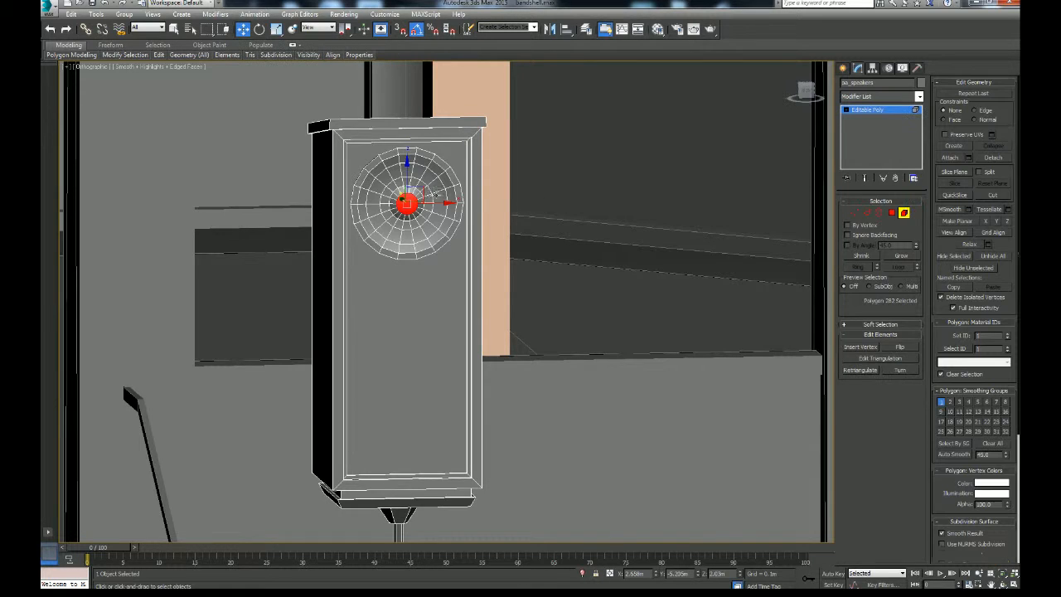
{"action": "left_click", "coordinate": [420, 196]}
{"action": "left_click", "coordinate": [277, 29]}
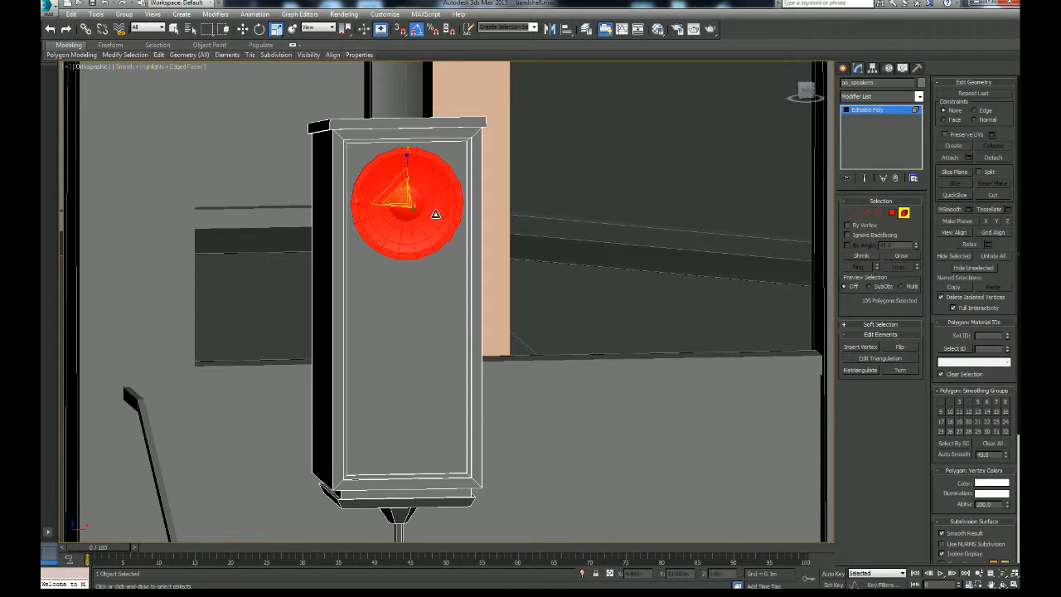
{"action": "left_click_drag", "start_coordinate": [390, 187], "coordinate": [432, 343]}
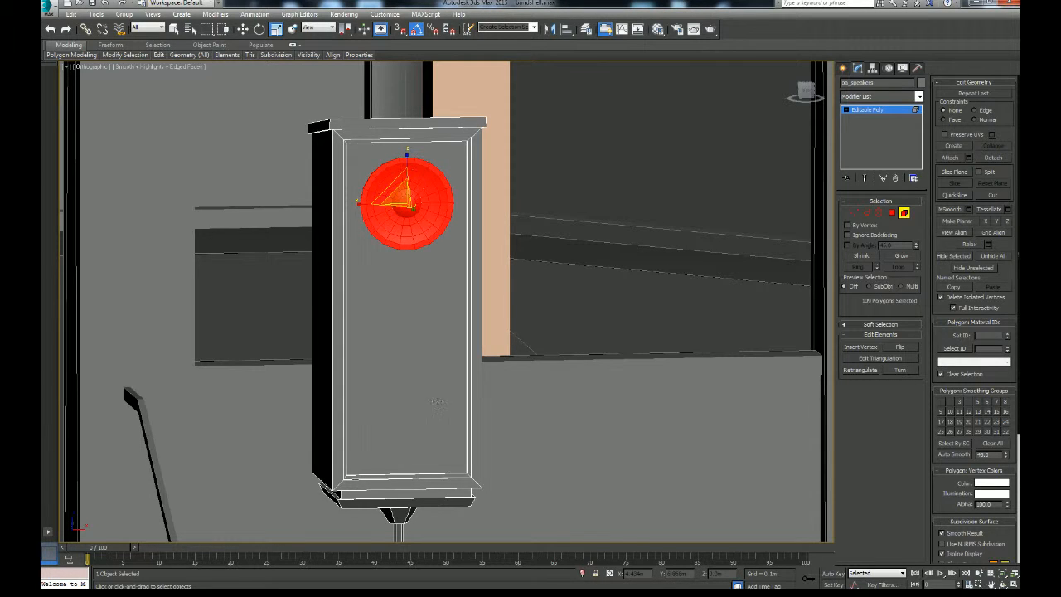
Clone the driver straight down to the lower part of the speaker's front panel as an element of the same mesh.
{"action": "left_click", "coordinate": [244, 30]}
{"action": "middle_click_drag", "start_coordinate": [415, 192], "coordinate": [396, 180]}
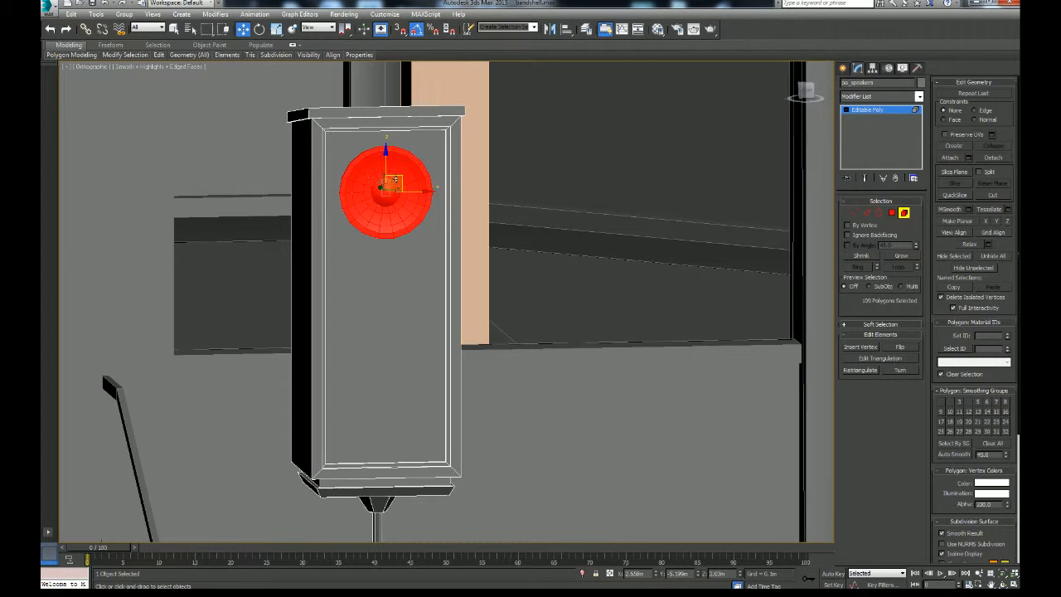
{"action": "left_click_drag", "start_coordinate": [395, 180], "coordinate": [410, 337], "text": "shift"}
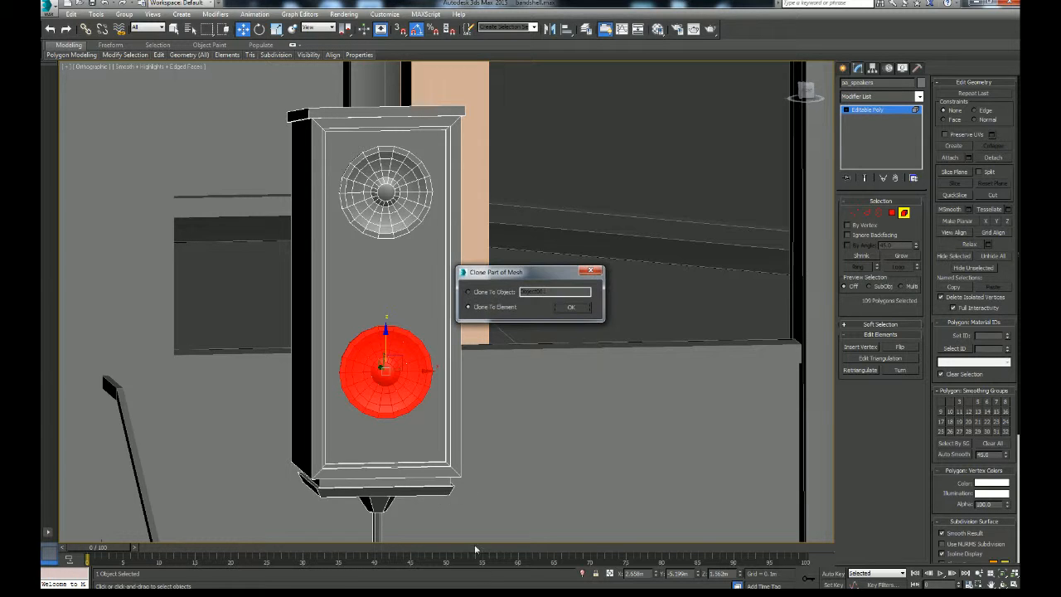
{"action": "left_click", "coordinate": [570, 307]}
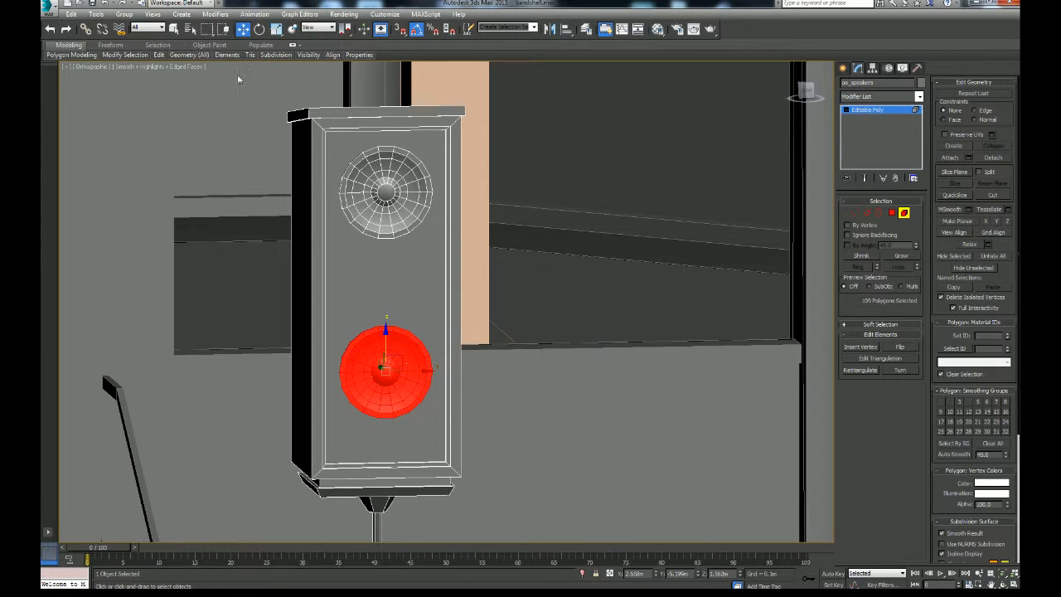
Scale the lower driver up uniformly so it nearly fills the panel's width, and move it slightly down along Z.
{"action": "left_click", "coordinate": [276, 29]}
{"action": "left_click_drag", "start_coordinate": [382, 367], "coordinate": [367, 339]}
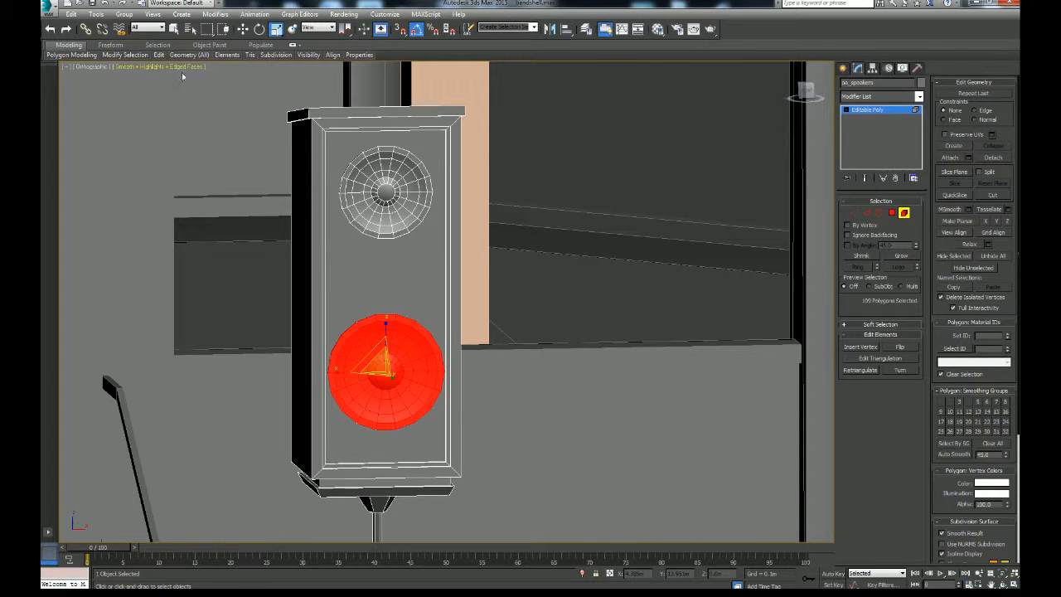
{"action": "left_click", "coordinate": [242, 29]}
{"action": "left_click_drag", "start_coordinate": [385, 340], "coordinate": [386, 364]}
Select the vertices of the box top and upper driver and move them down along Z to shorten the speaker box.
{"action": "scroll", "coordinate": [467, 351], "scroll_direction": "down", "scroll_amount": 2}
{"action": "middle_click_drag", "start_coordinate": [464, 350], "coordinate": [374, 256], "text": "alt"}
{"action": "scroll", "coordinate": [377, 265], "scroll_direction": "down", "scroll_amount": 2}
{"action": "middle_click_drag", "start_coordinate": [423, 352], "coordinate": [399, 227]}
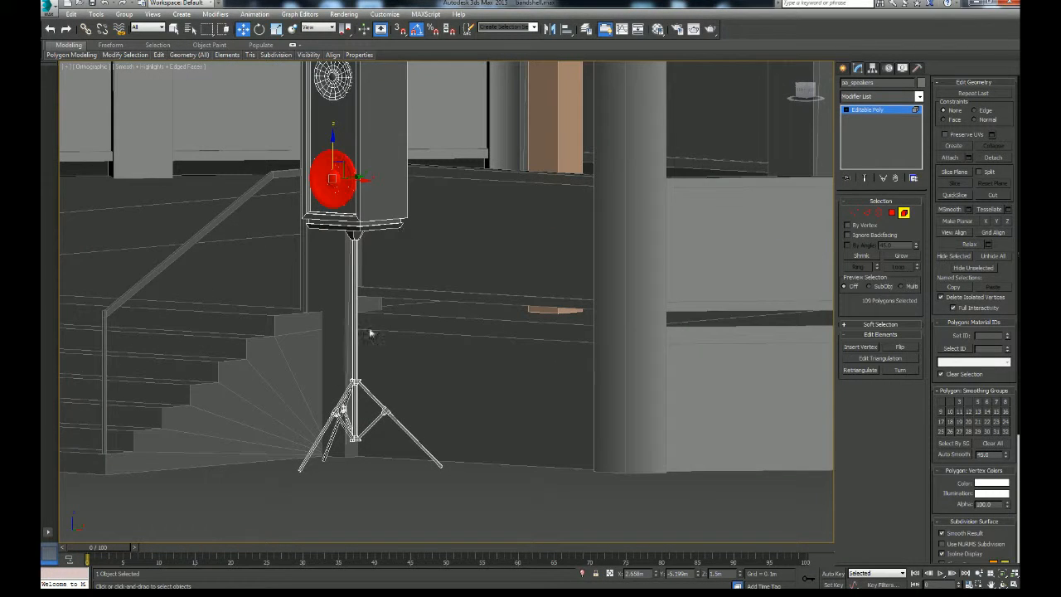
{"action": "middle_click_drag", "start_coordinate": [396, 298], "coordinate": [405, 412]}
{"action": "left_click", "coordinate": [854, 213]}
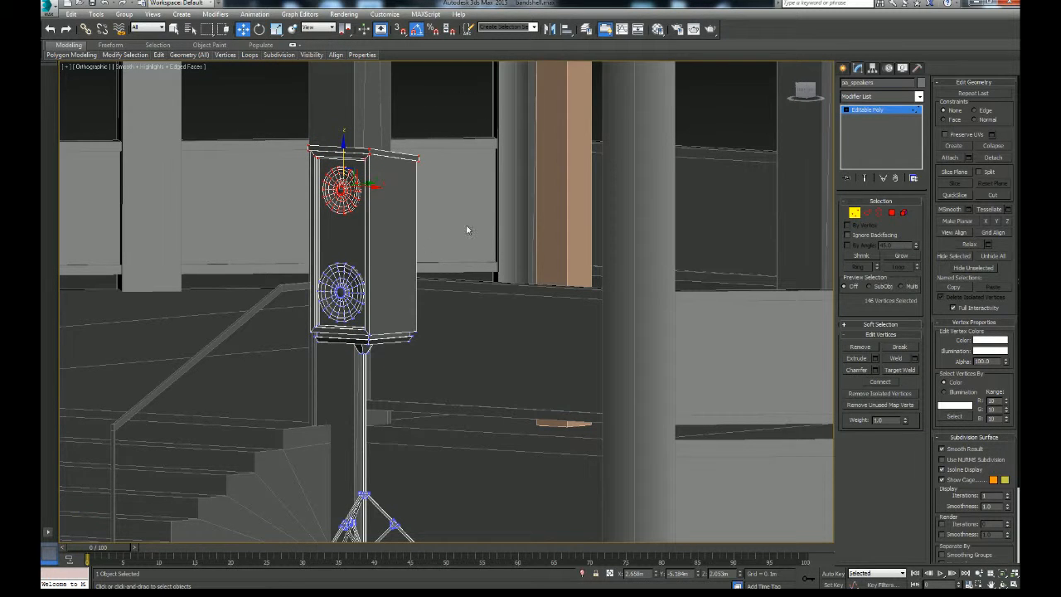
{"action": "left_click_drag", "start_coordinate": [344, 142], "coordinate": [344, 187]}
Select all vertices of the speaker box and drivers, lower them along Z to shorten the stand pole, deselect, and turn off edged faces.
{"action": "mouse_move", "coordinate": [419, 199]}
{"action": "middle_mouse_down", "text": "alt"}
{"action": "mouse_move", "coordinate": [470, 225]}
{"action": "mouse_move", "coordinate": [434, 218]}
{"action": "mouse_move", "coordinate": [437, 199]}
{"action": "middle_mouse_up", "text": "alt"}
{"action": "left_click_drag", "start_coordinate": [434, 180], "coordinate": [292, 367]}
{"action": "left_click_drag", "start_coordinate": [344, 241], "coordinate": [344, 296]}
{"action": "middle_click_drag", "start_coordinate": [515, 413], "coordinate": [491, 323]}
{"action": "scroll", "coordinate": [491, 321], "scroll_direction": "down", "scroll_amount": 2}
{"action": "left_click", "coordinate": [489, 422]}
{"action": "middle_click_drag", "start_coordinate": [447, 469], "coordinate": [480, 429], "text": "alt"}
{"action": "key", "text": "F4"}
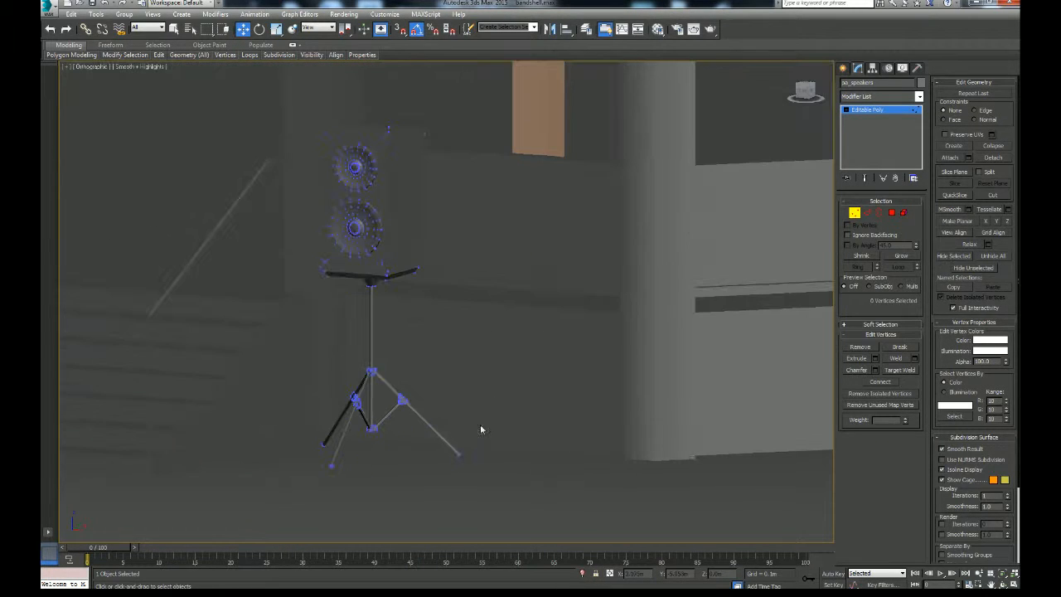